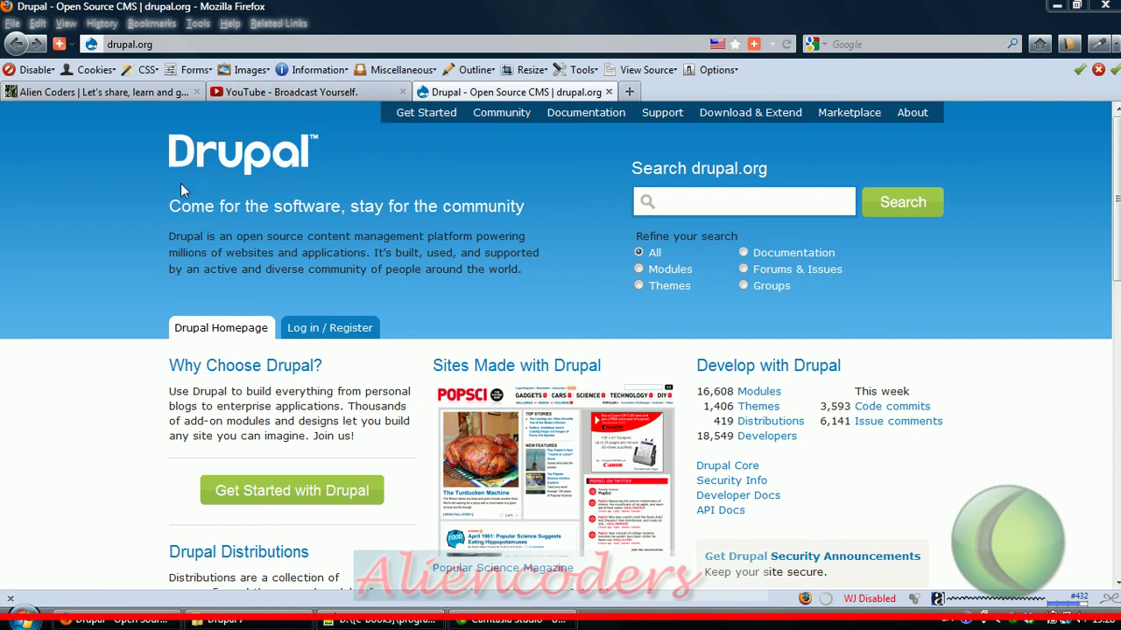
Step: Search YouTube for 'aliencoder' to list its Drupal tutorials, led by Drupal Basics for beginners
click(304, 94)
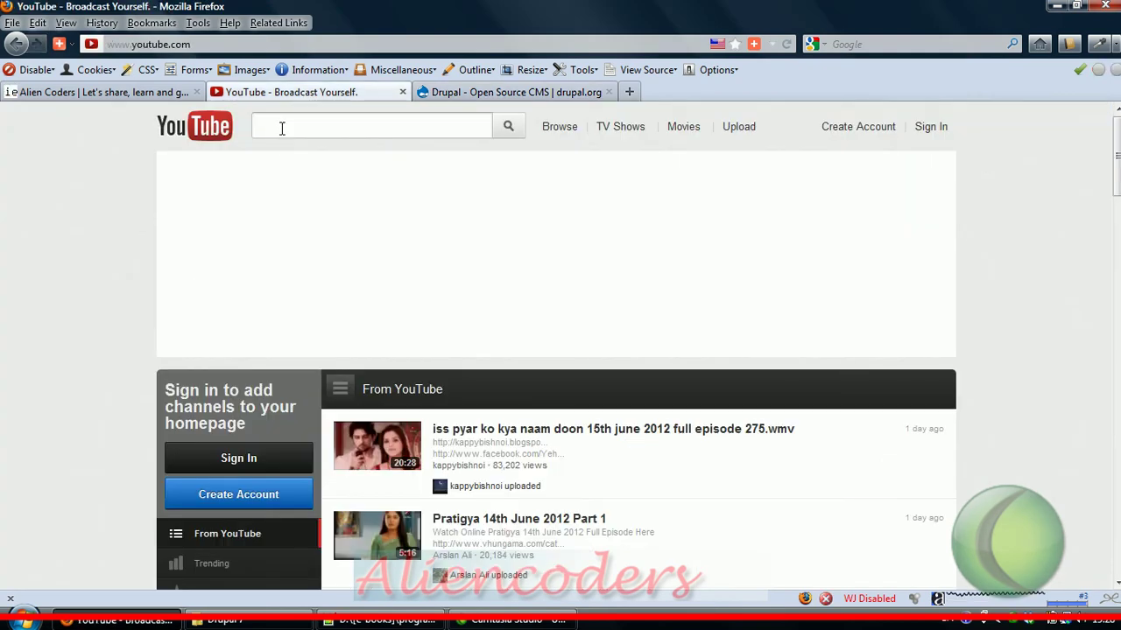
click(282, 127)
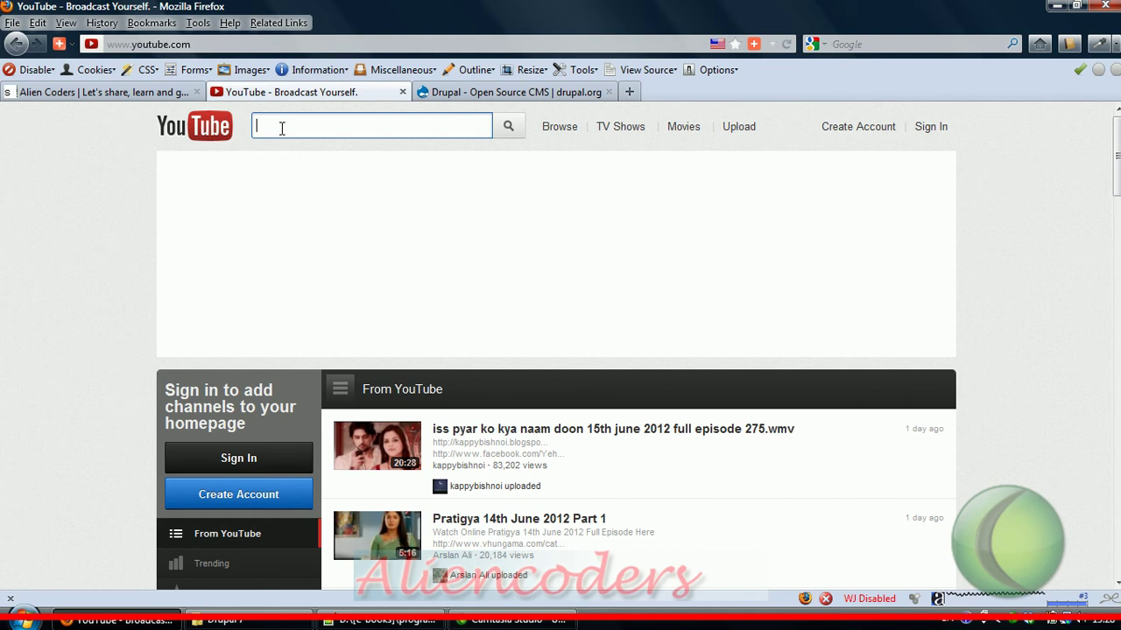
text(aliencoder)
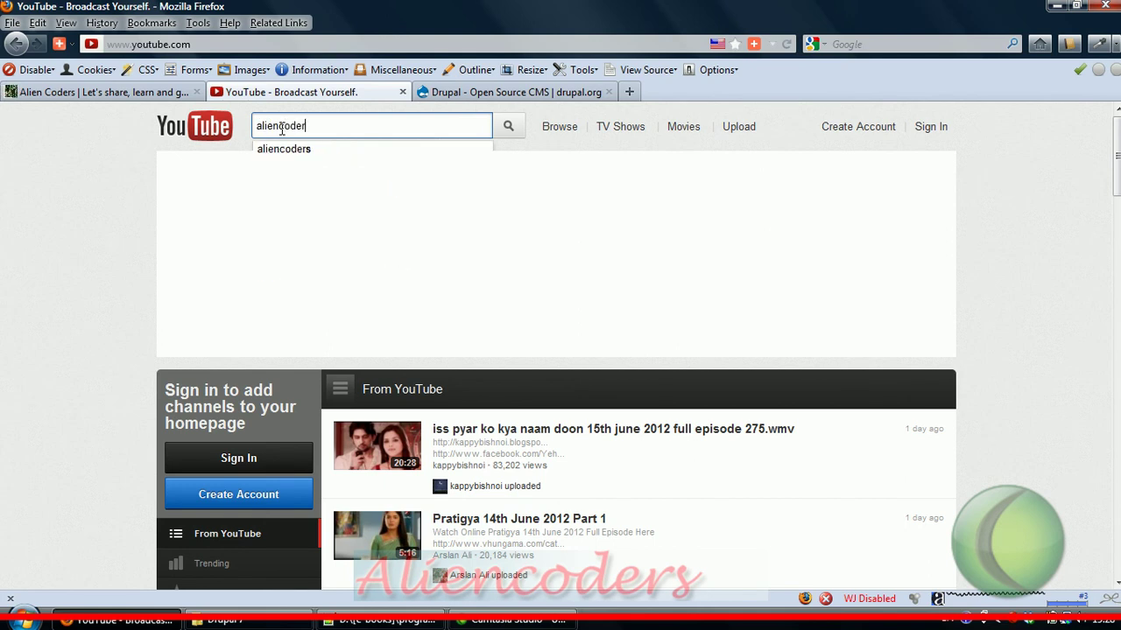
key(Return)
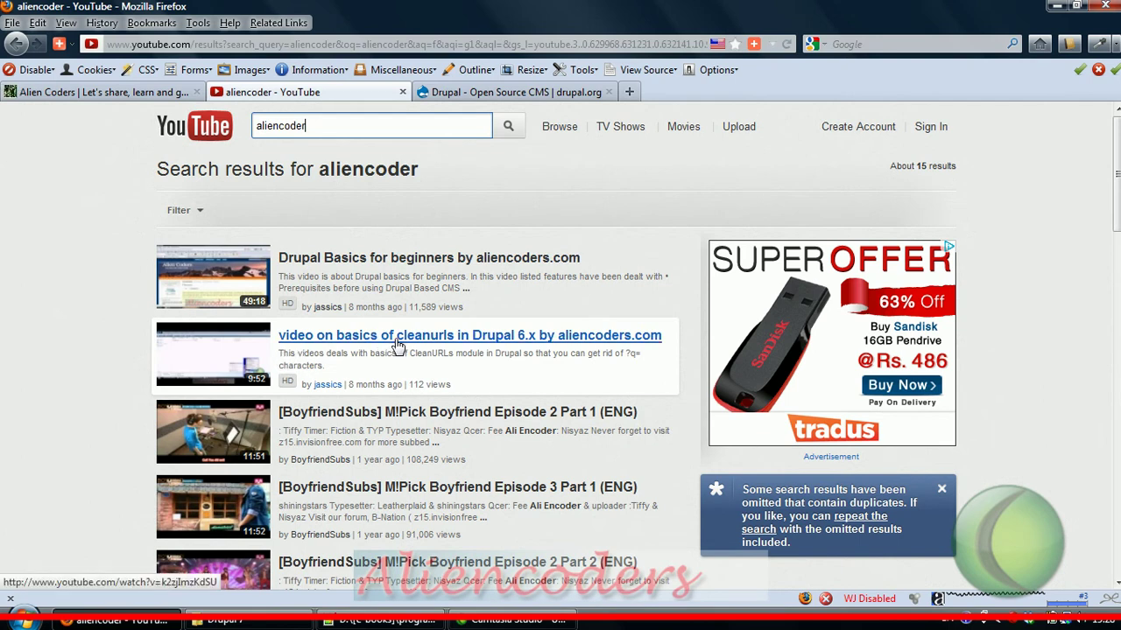
Step: Go from drupal.org's Download & Extend to the Drupal 7.14 core page and download the 3.4 MB zip
click(528, 93)
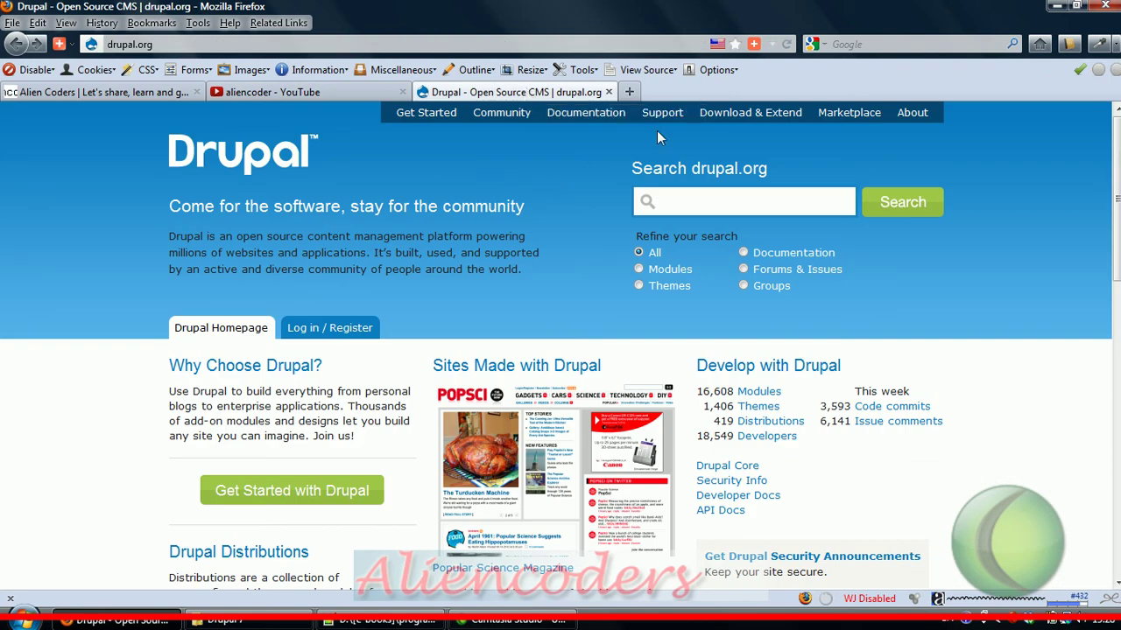
click(725, 123)
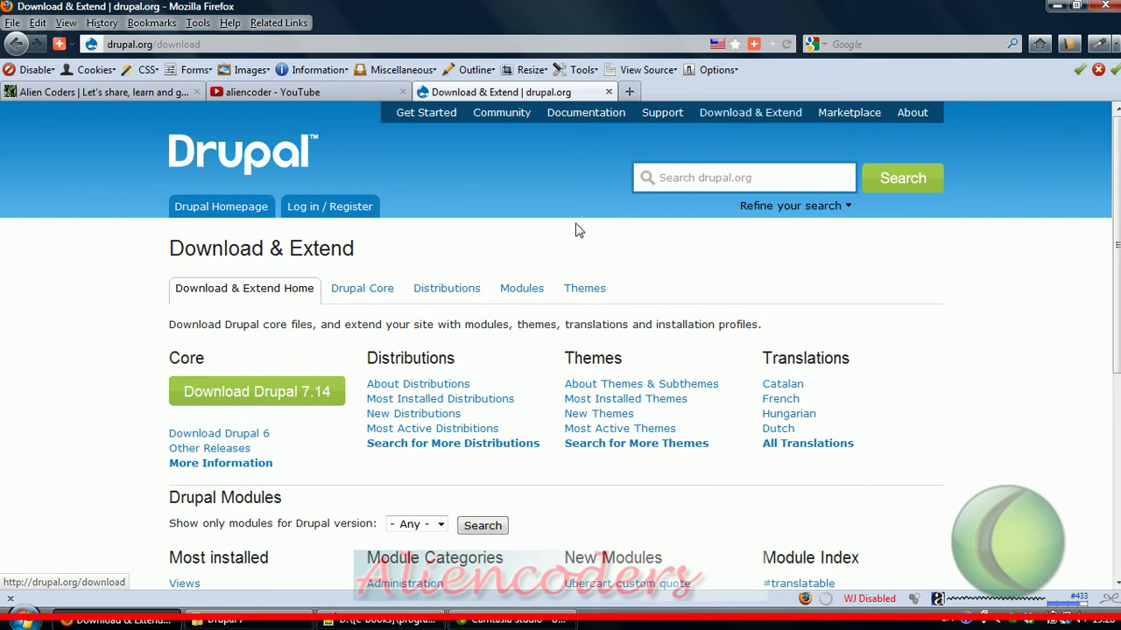
click(260, 397)
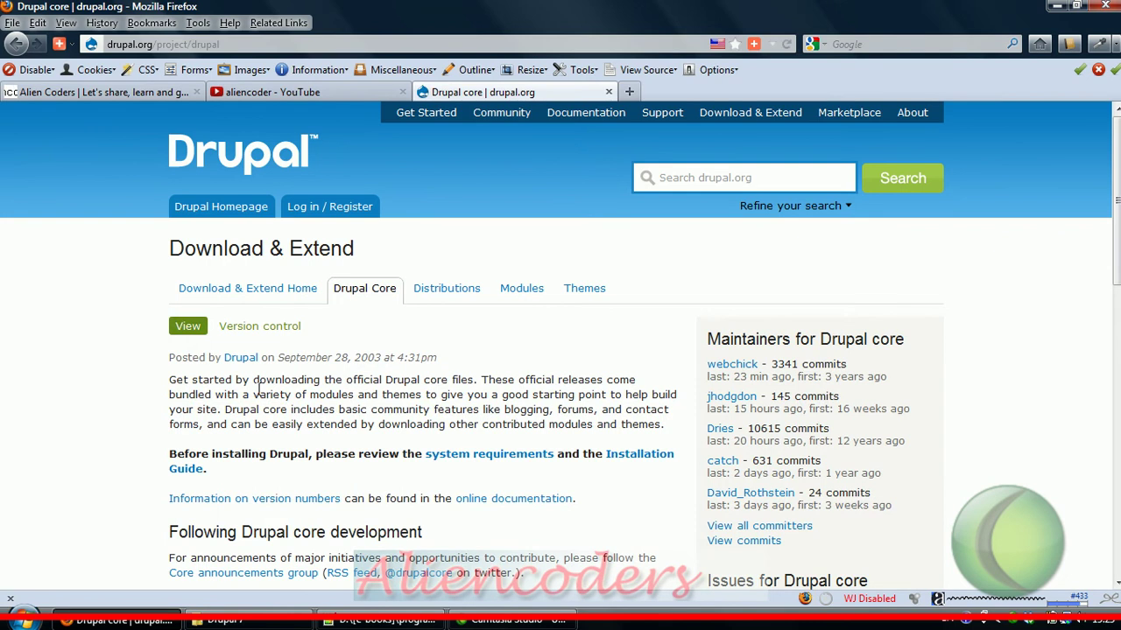
scroll(767, 258, down, 3)
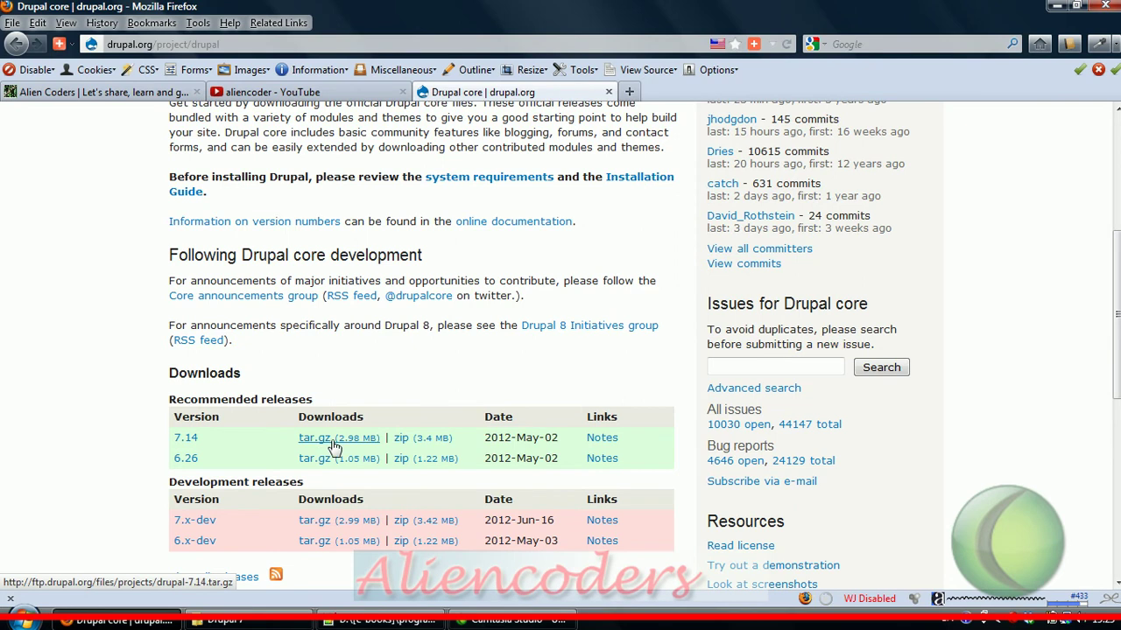
click(407, 447)
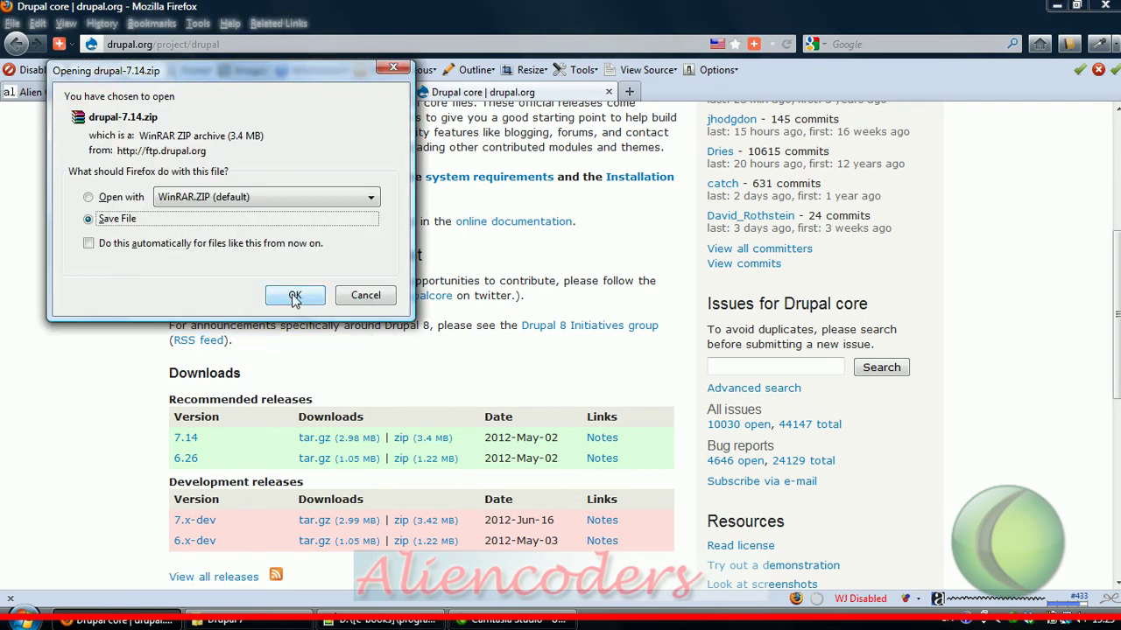
click(366, 295)
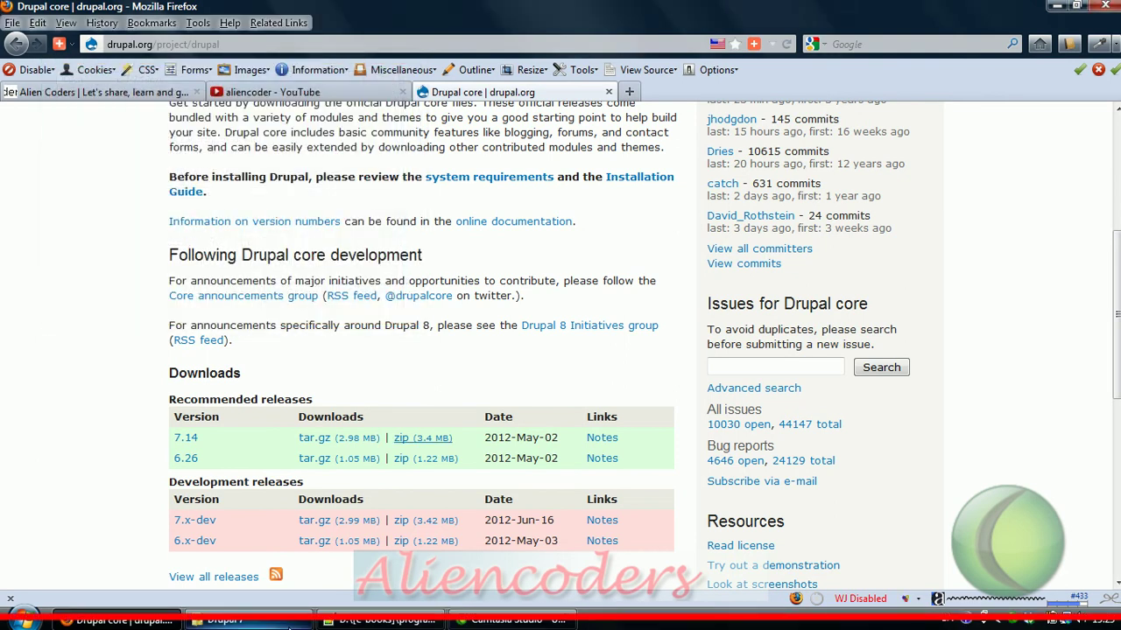
Step: Extract drupal-7.14.zip with Extract Here into a drupal-7.14 folder inside the Drupal 7 folder
click(226, 619)
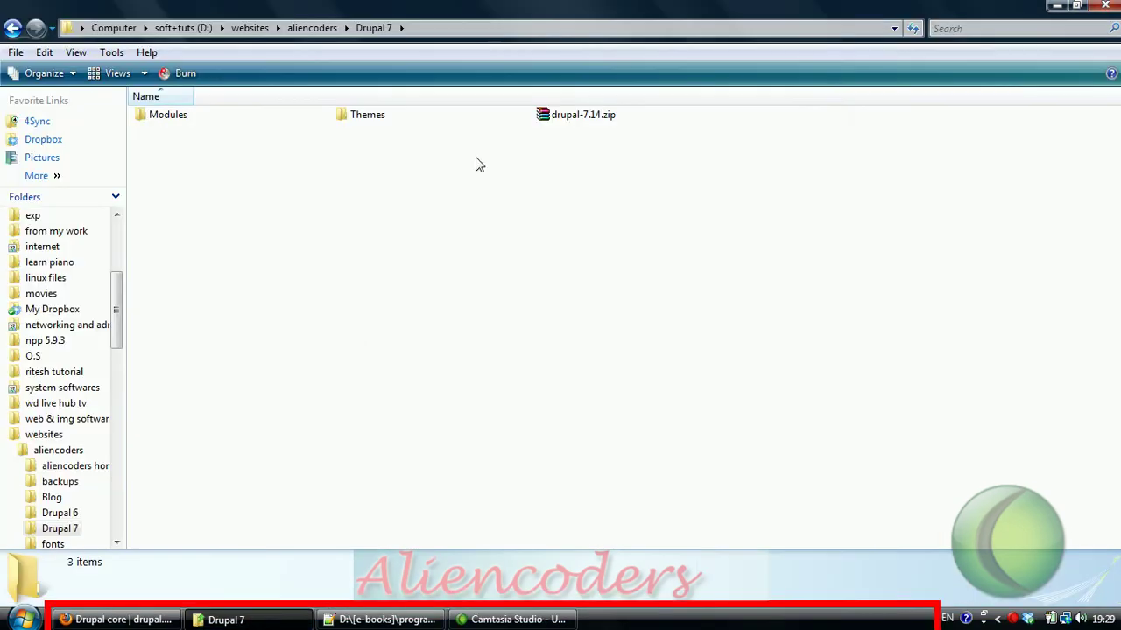
right_click(586, 117)
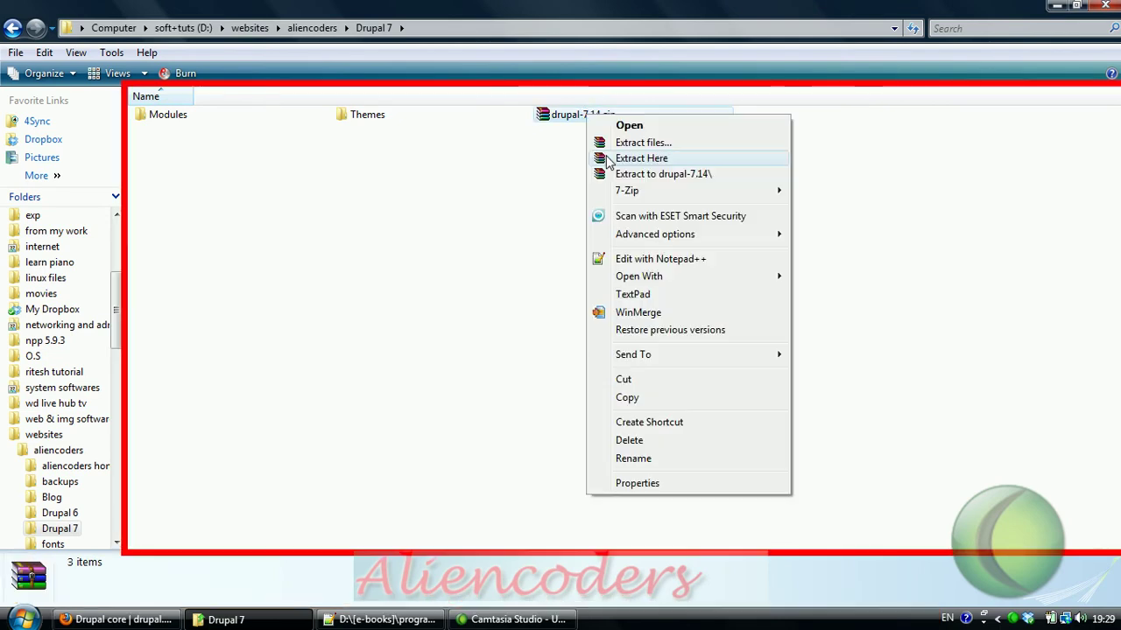
click(632, 159)
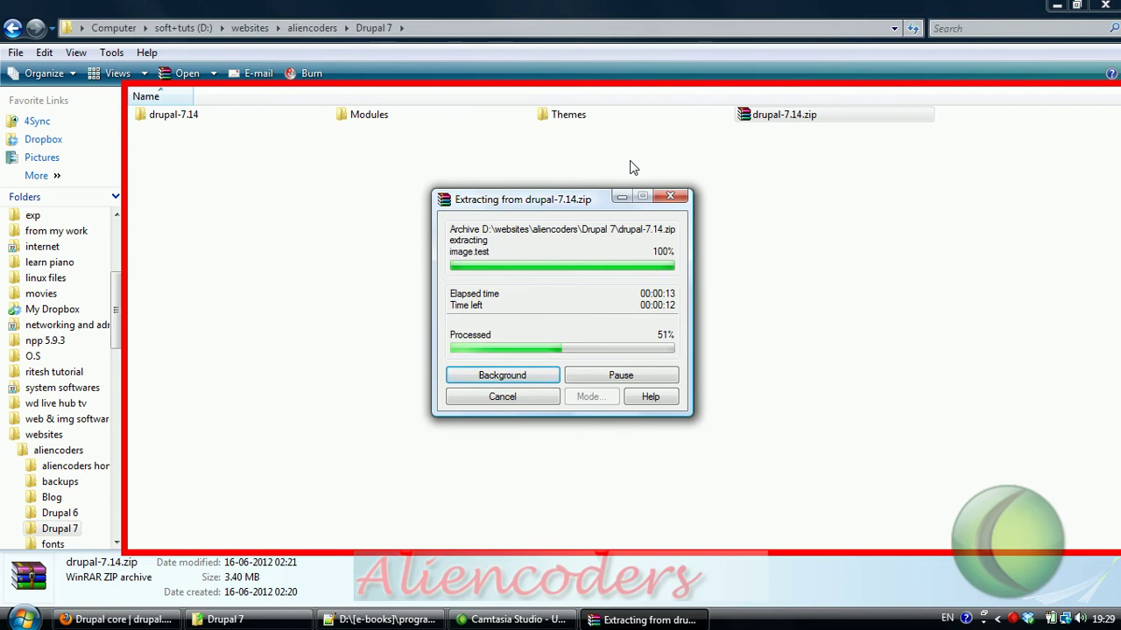
mouse_move(114, 619)
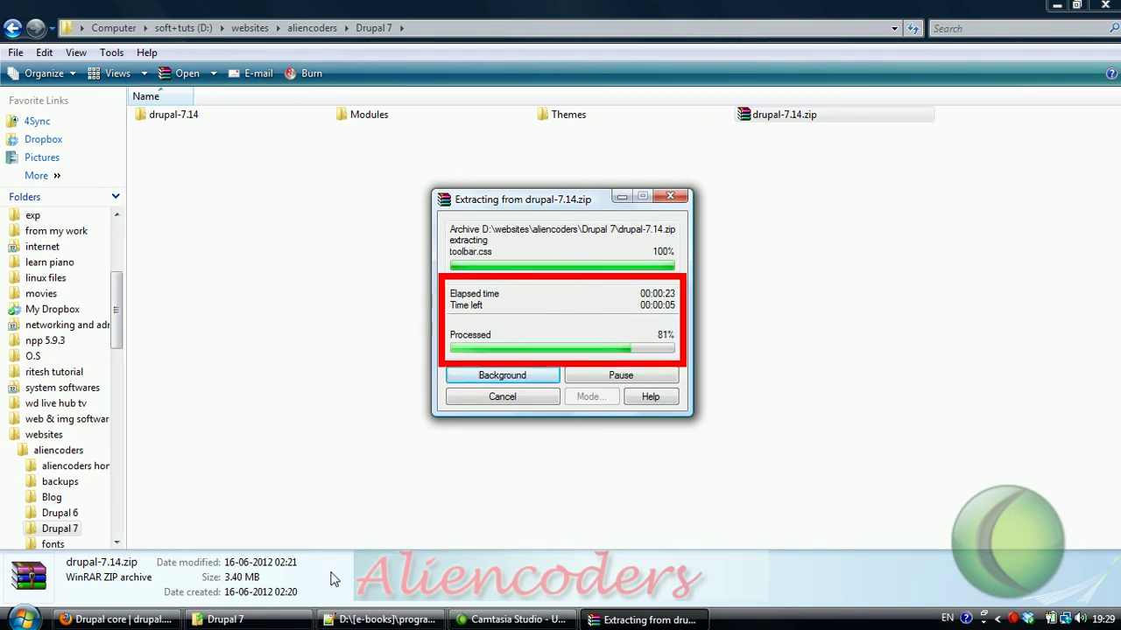
click(105, 620)
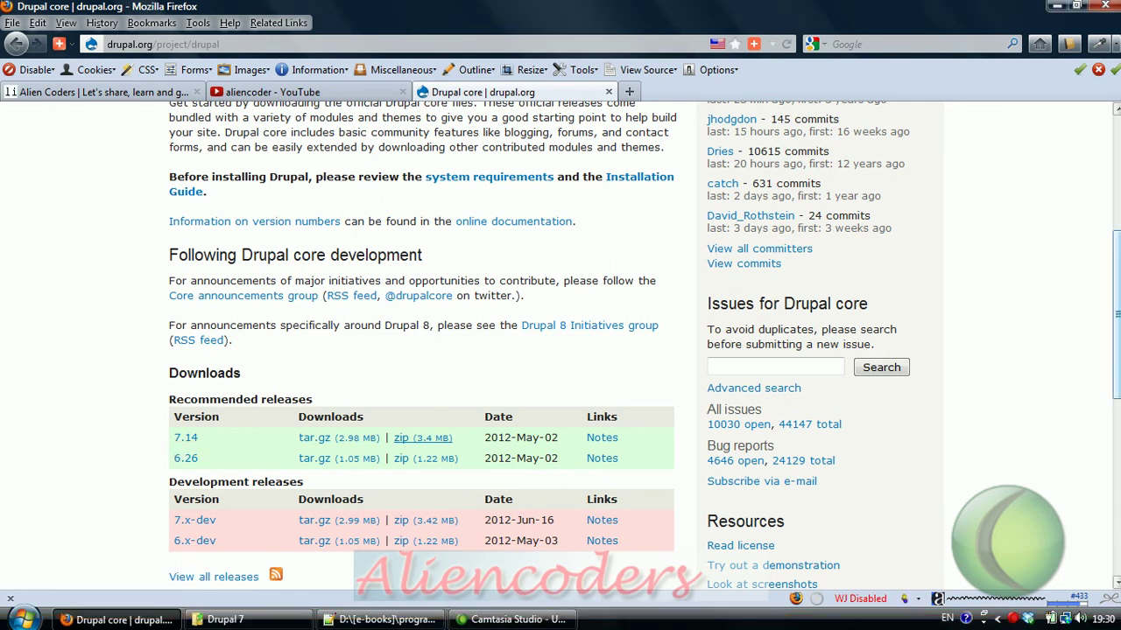
scroll(517, 543, down, 3)
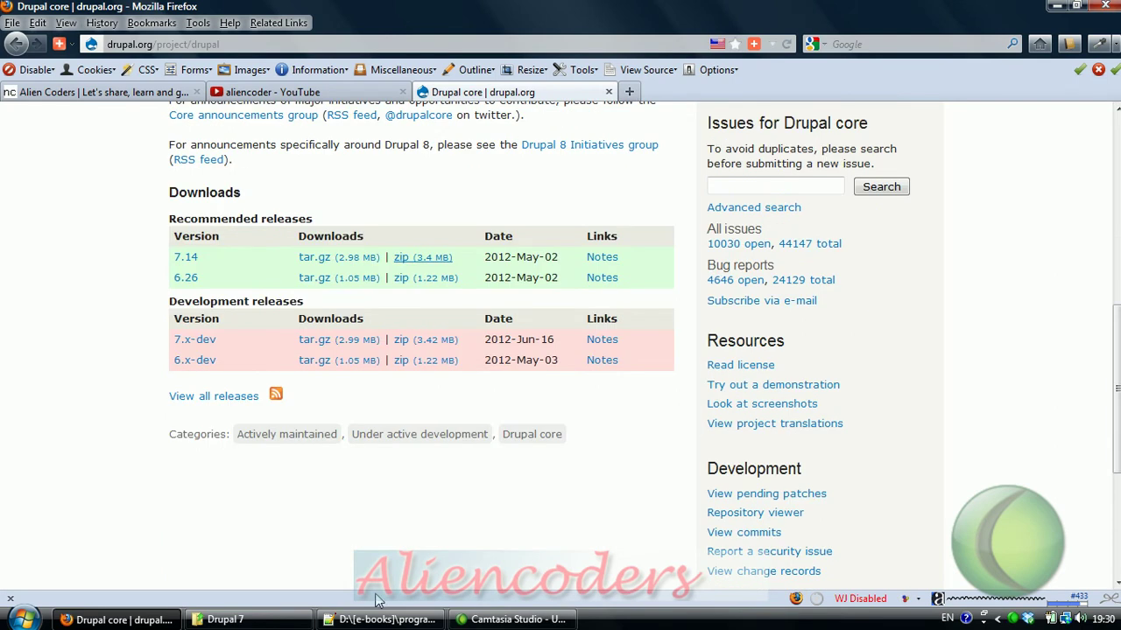
click(263, 620)
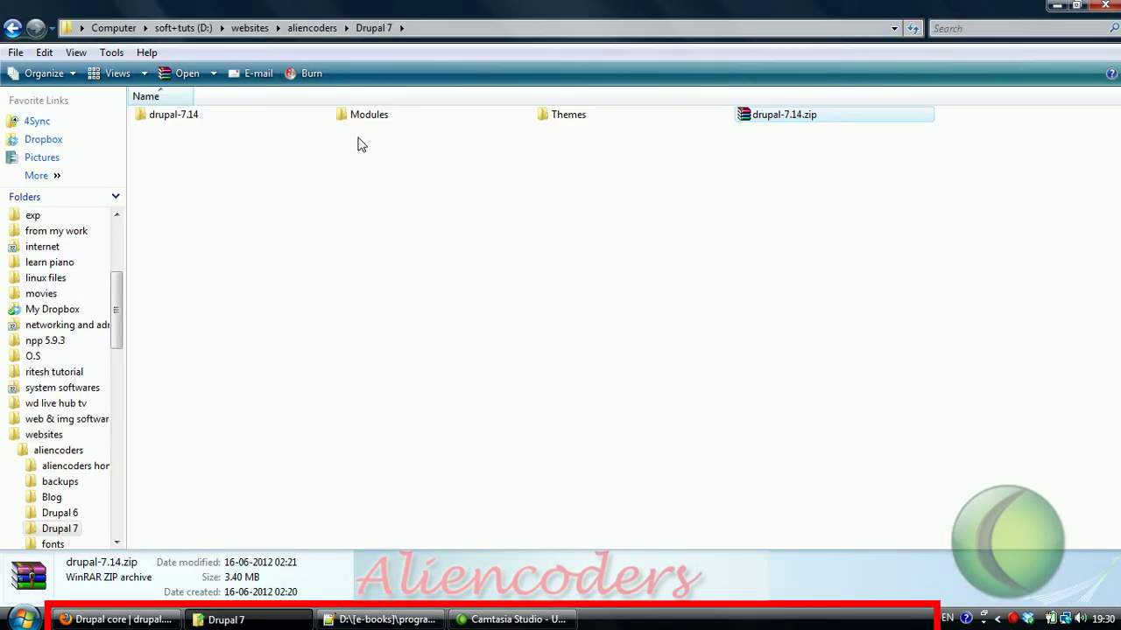
click(188, 119)
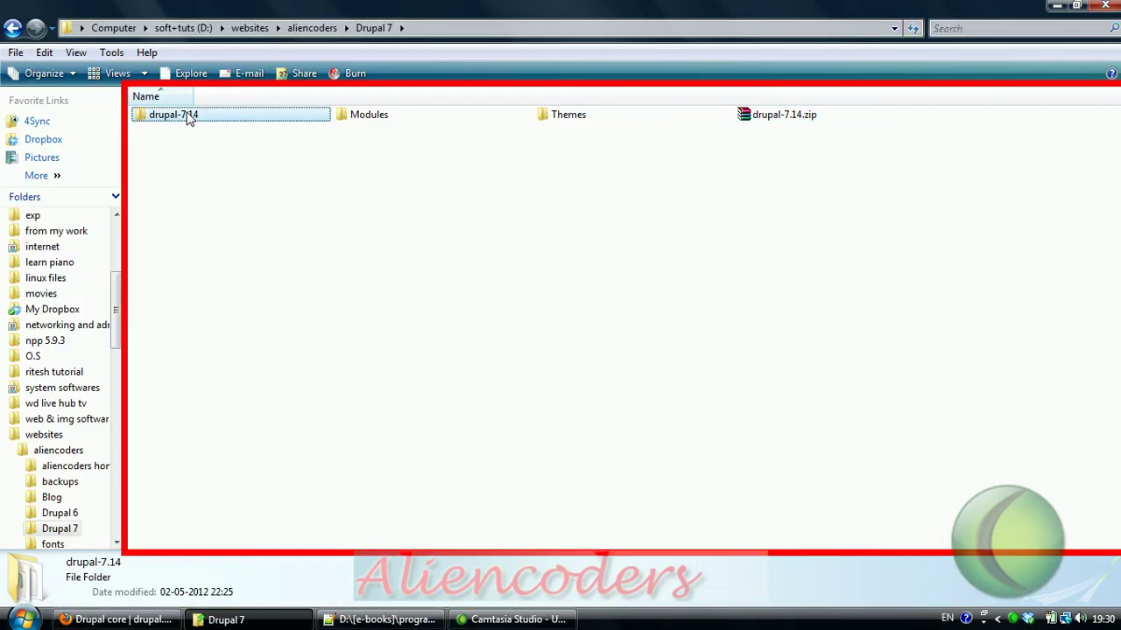
click(22, 619)
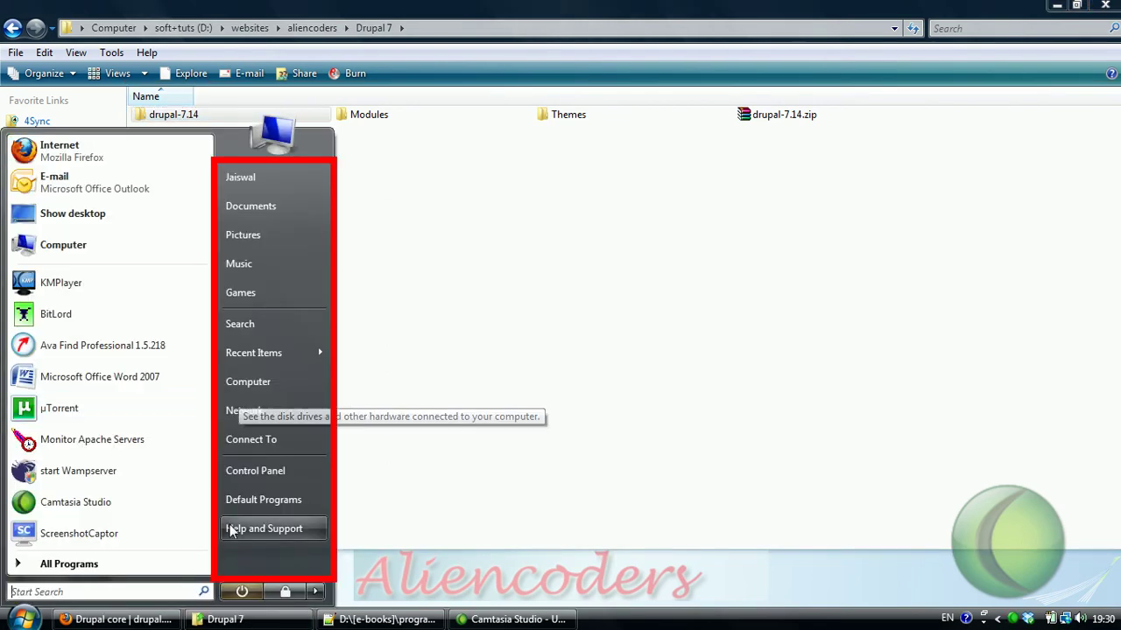
click(251, 393)
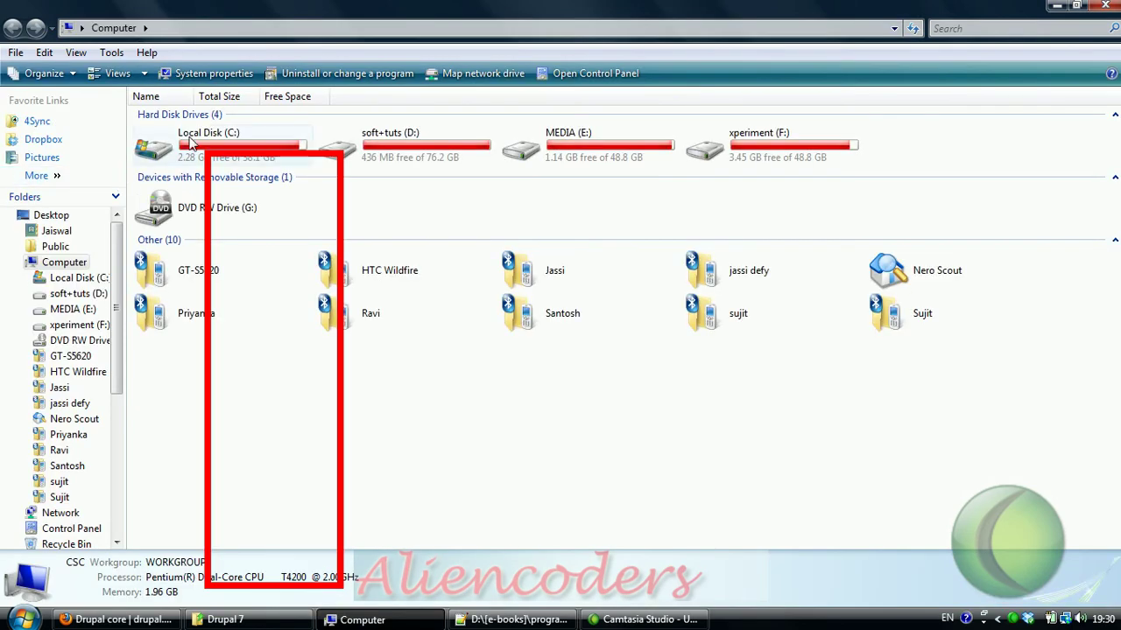
double_click(187, 142)
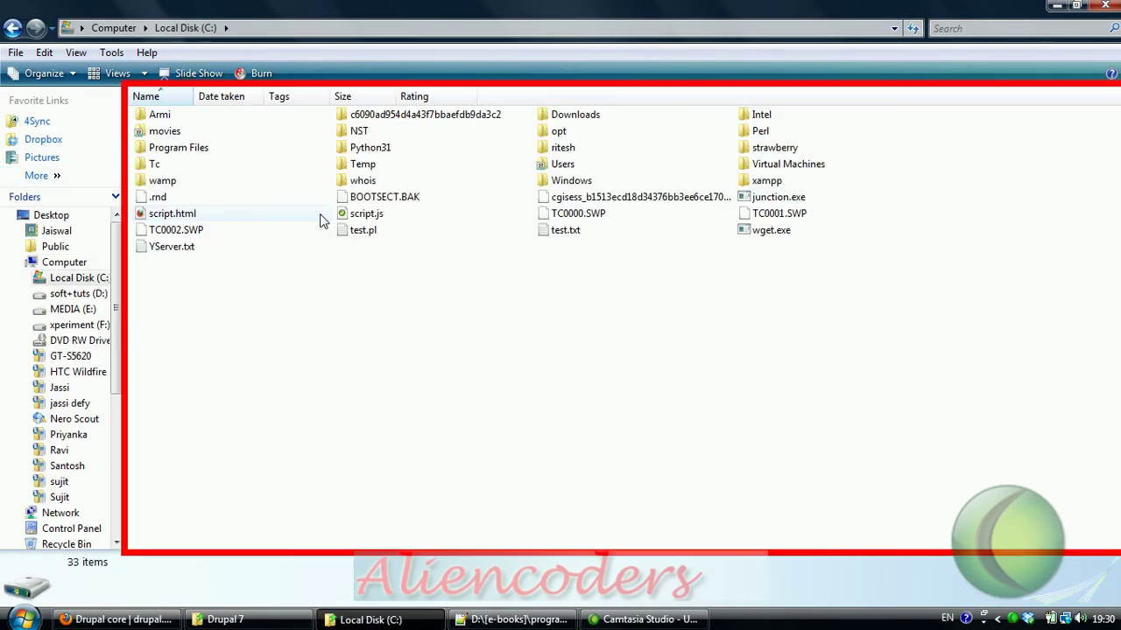
double_click(189, 183)
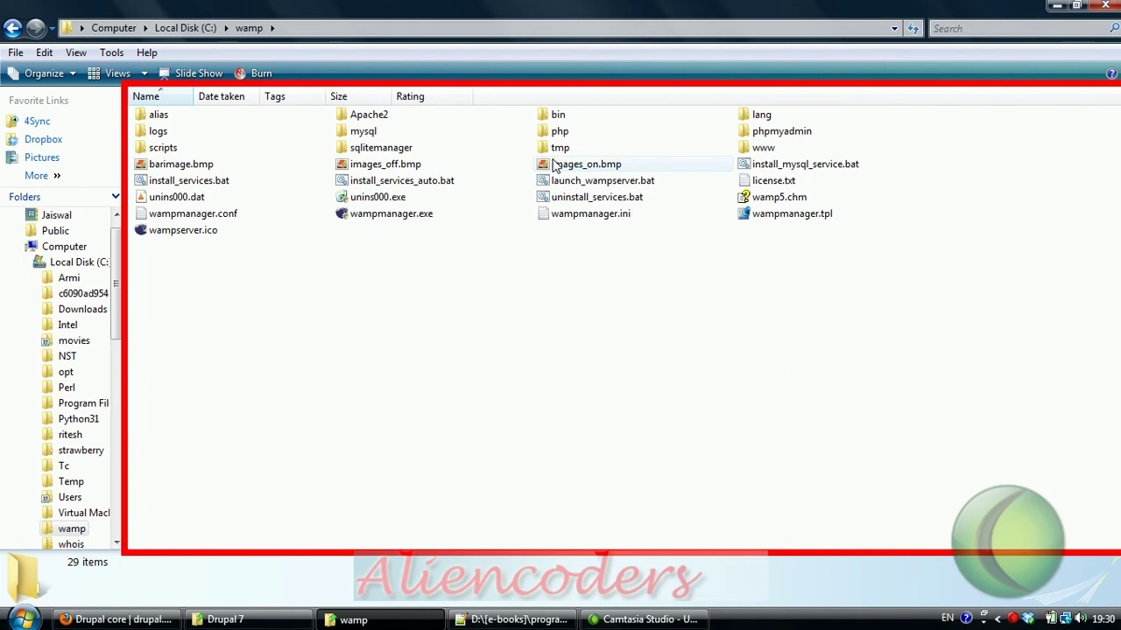
double_click(782, 150)
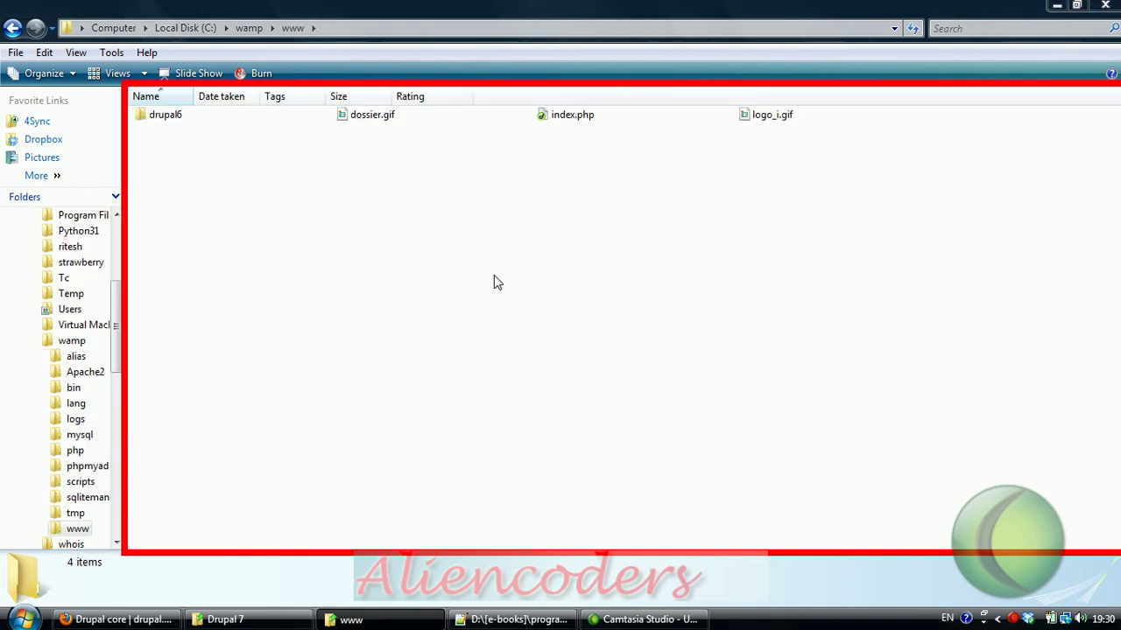
key(ctrl+v)
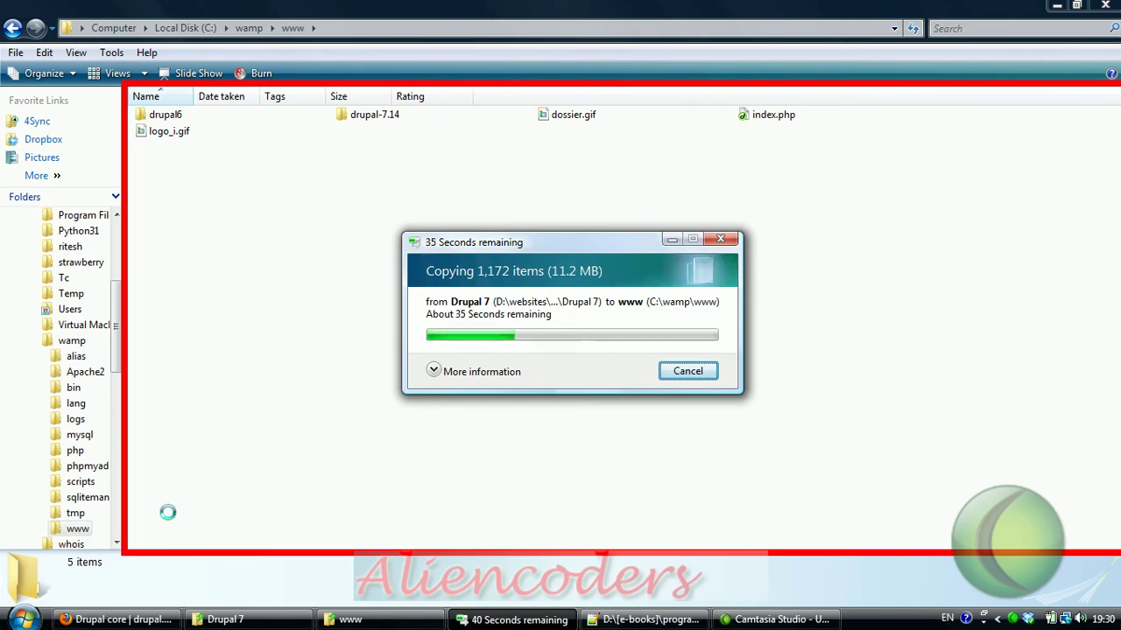
Step: Start WampServer from the Start menu while the copy into www continues
click(22, 619)
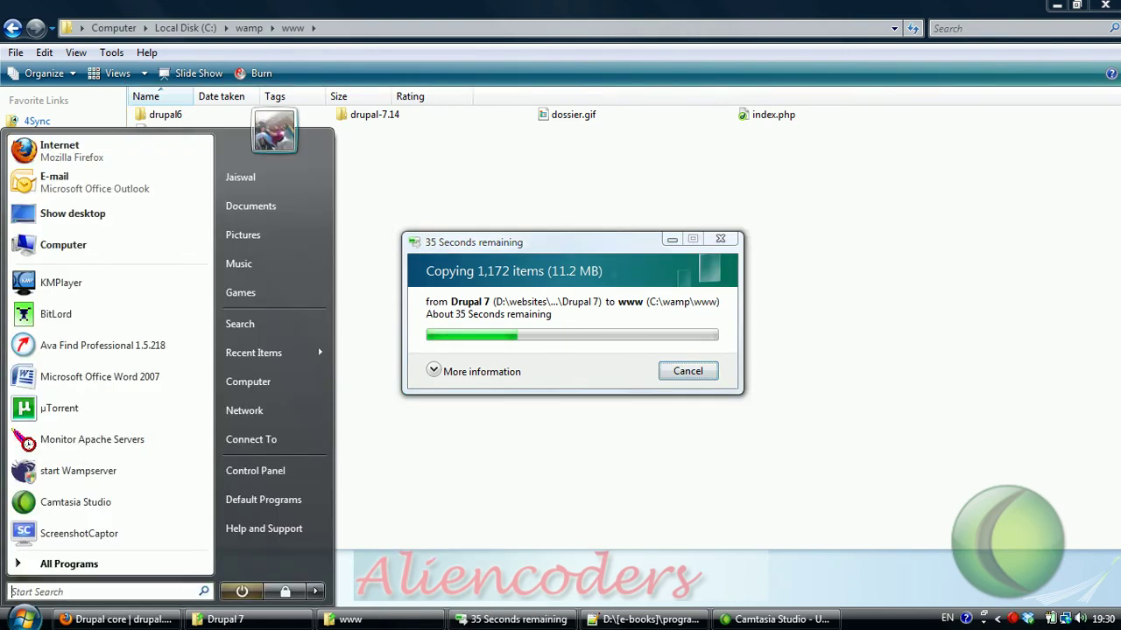
click(45, 478)
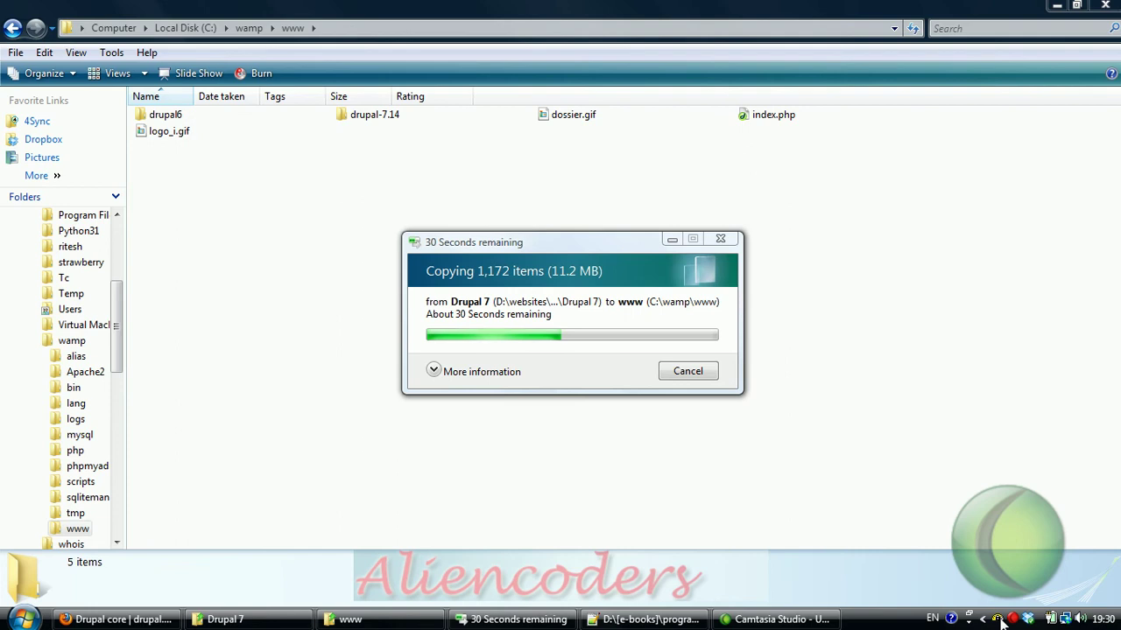
mouse_move(998, 620)
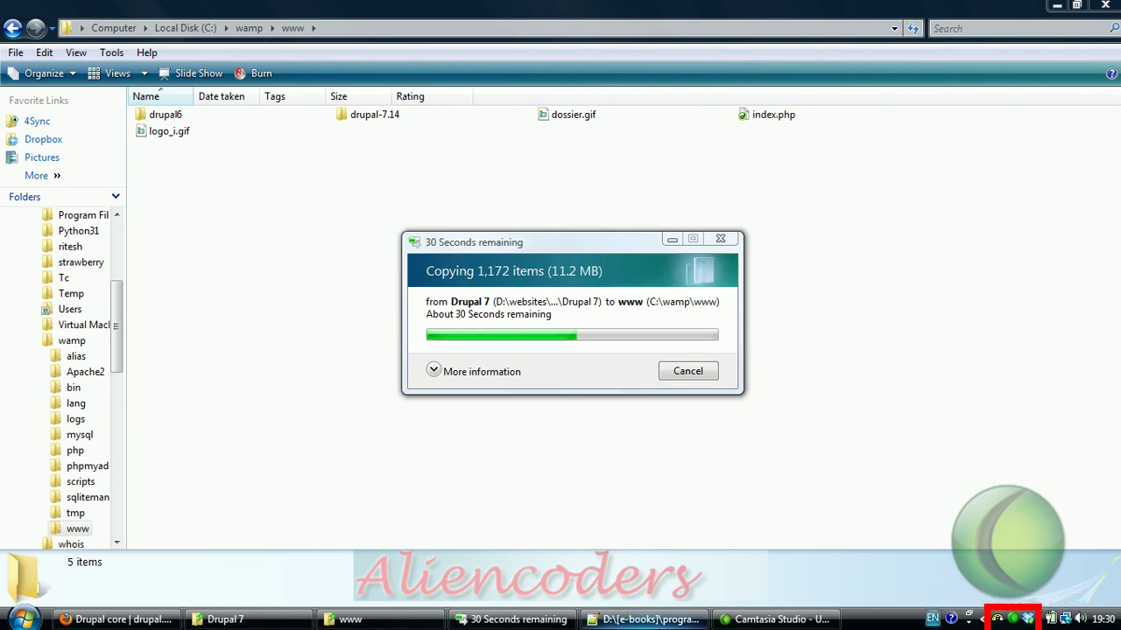
Step: Load localhost in a new Firefox tab to show the WAMP5 homepage, then return to the copy progress
click(122, 619)
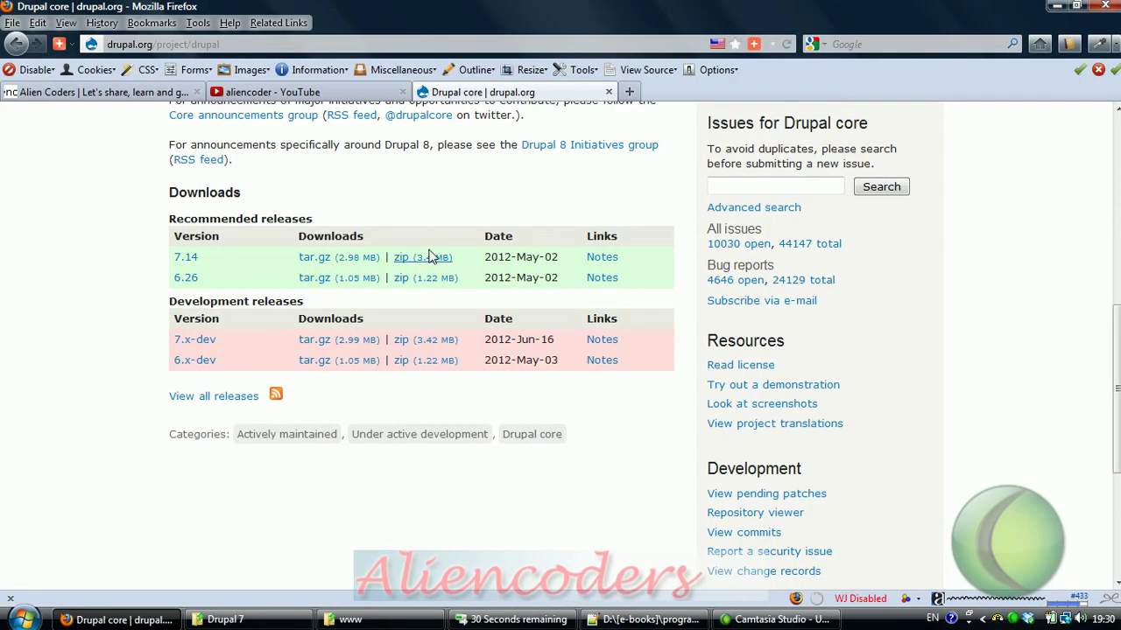
key(ctrl+t)
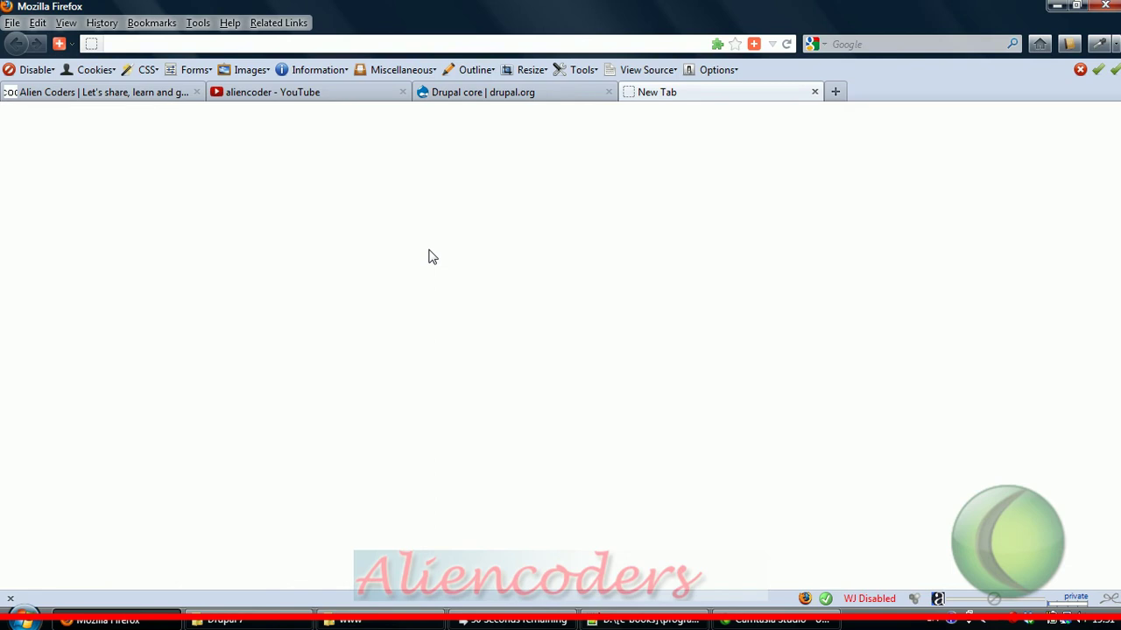
text(localhost)
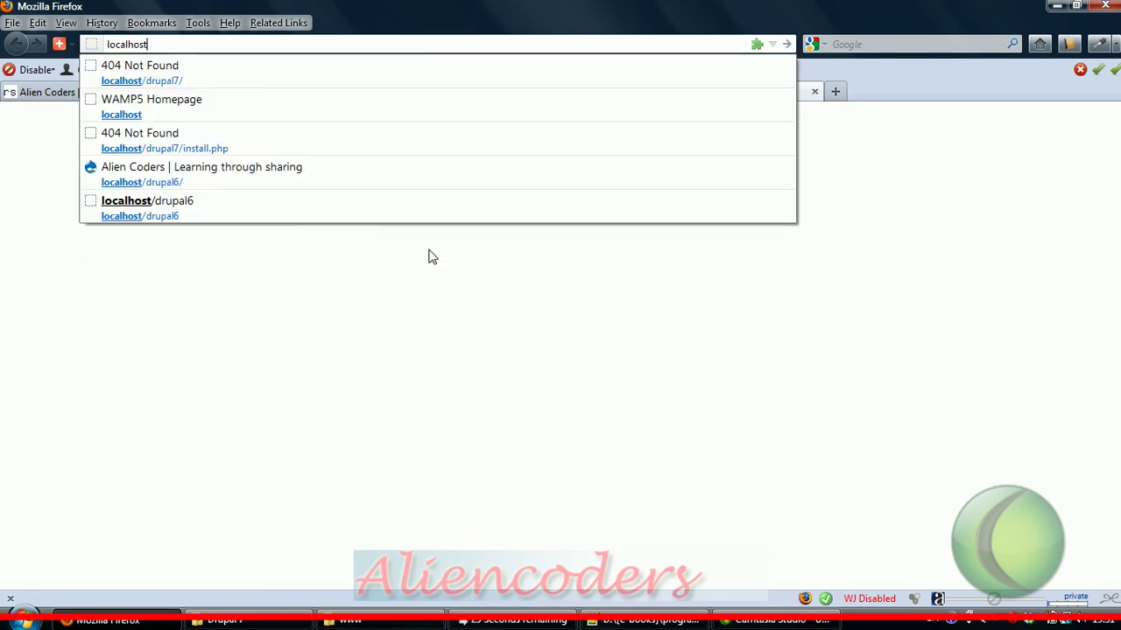
key(Return)
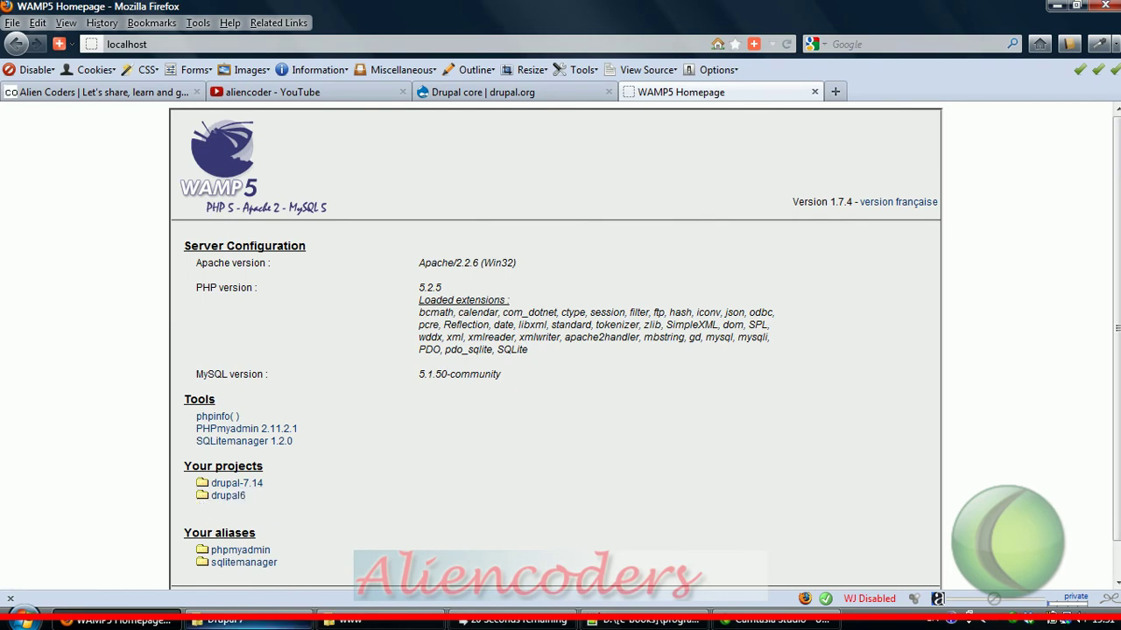
click(512, 620)
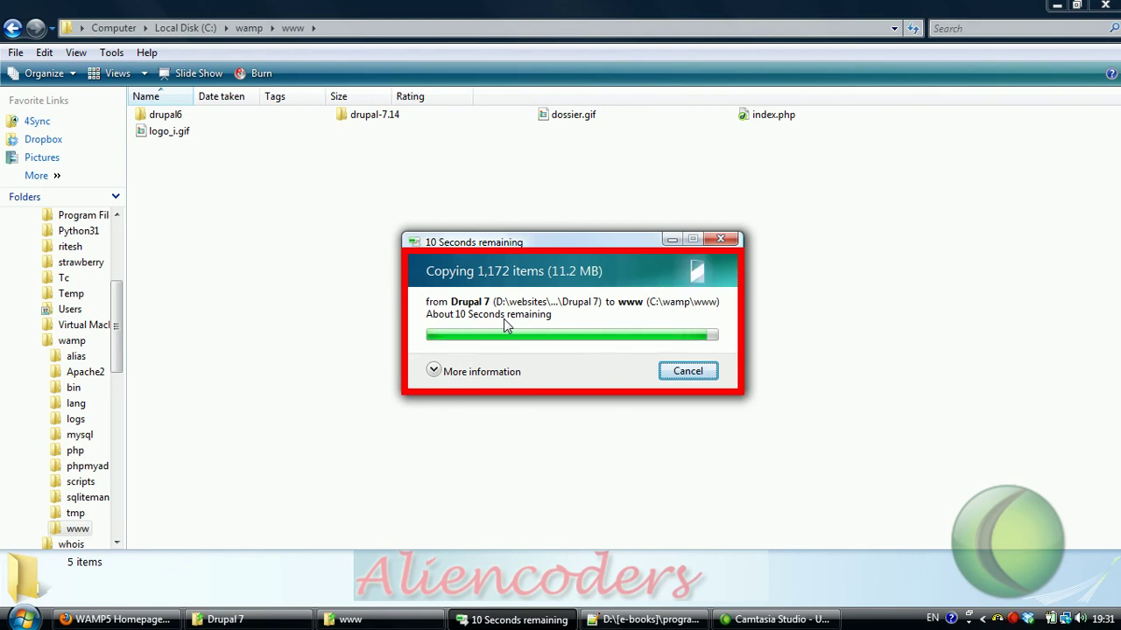
Step: Once copying finishes, rename the drupal-7.14 folder in C:\wamp\www to drupal7
click(375, 115)
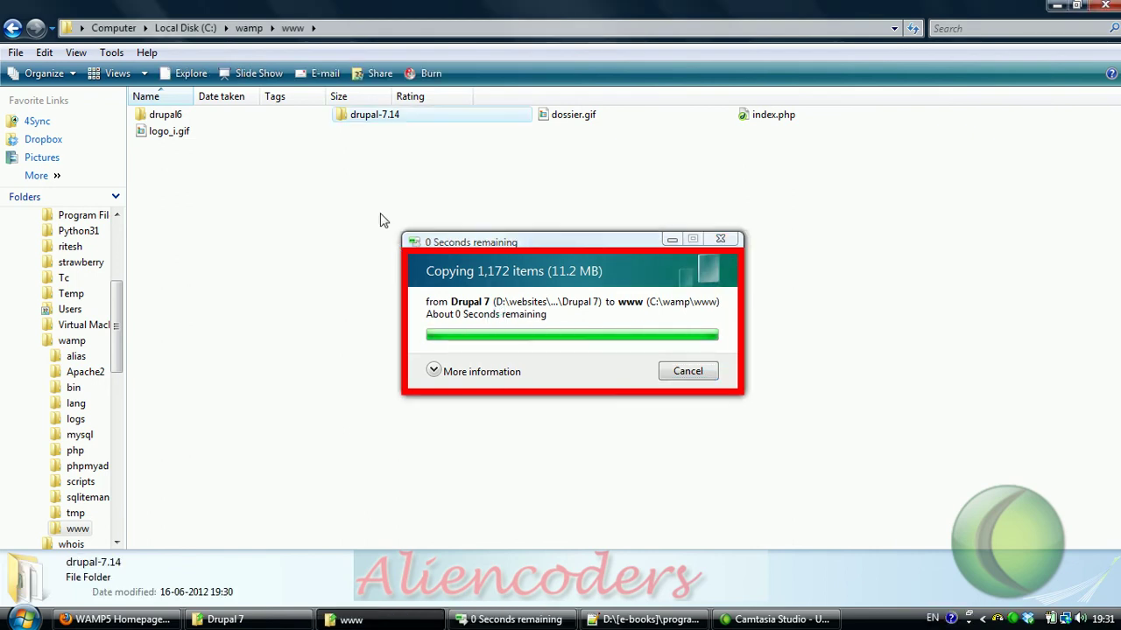
click(367, 129)
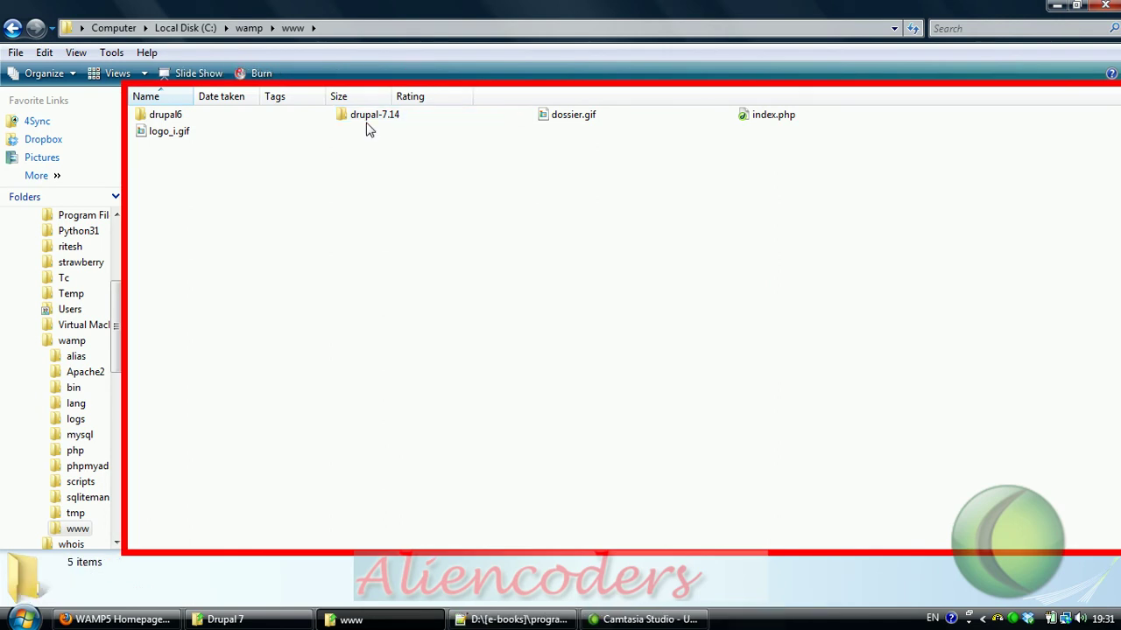
click(368, 117)
click(368, 114)
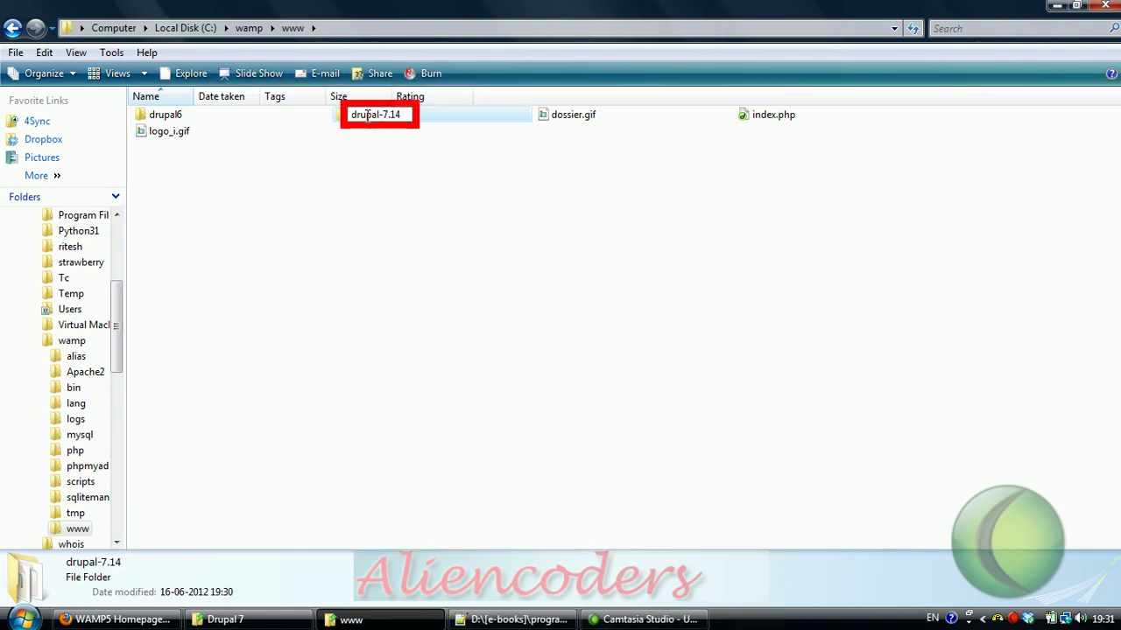
key(BackSpace)
key(BackSpace)
key(BackSpace)
key(BackSpace)
key(BackSpace)
text(7)
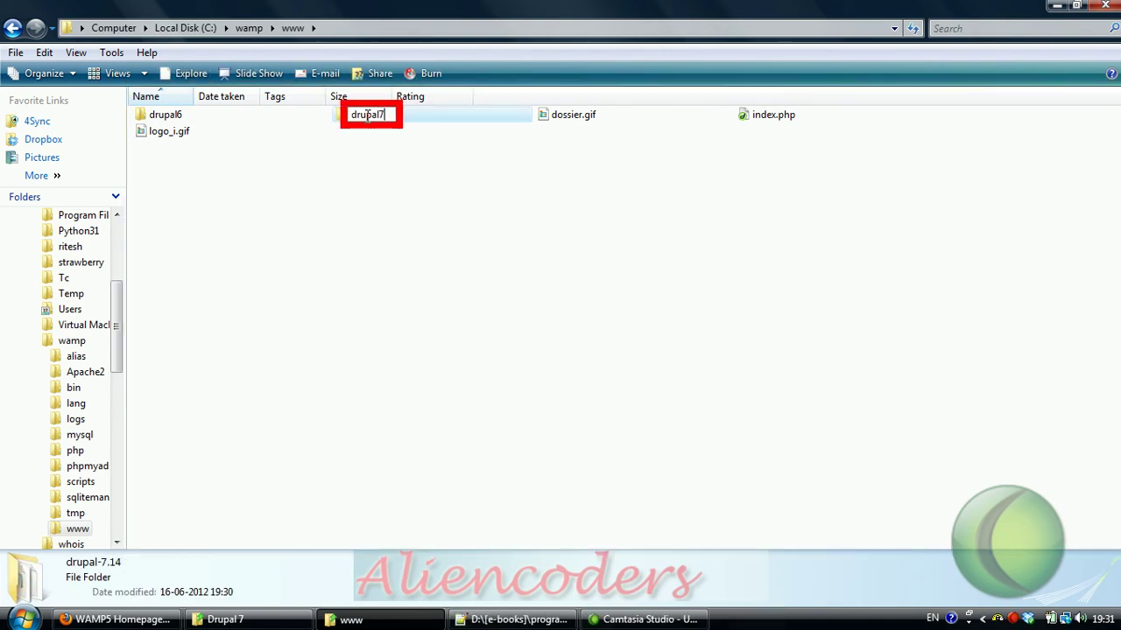
key(Return)
Step: Open the drupal7 project from the WAMP5 homepage, which stops with a memory-size-exhausted fatal error
click(383, 214)
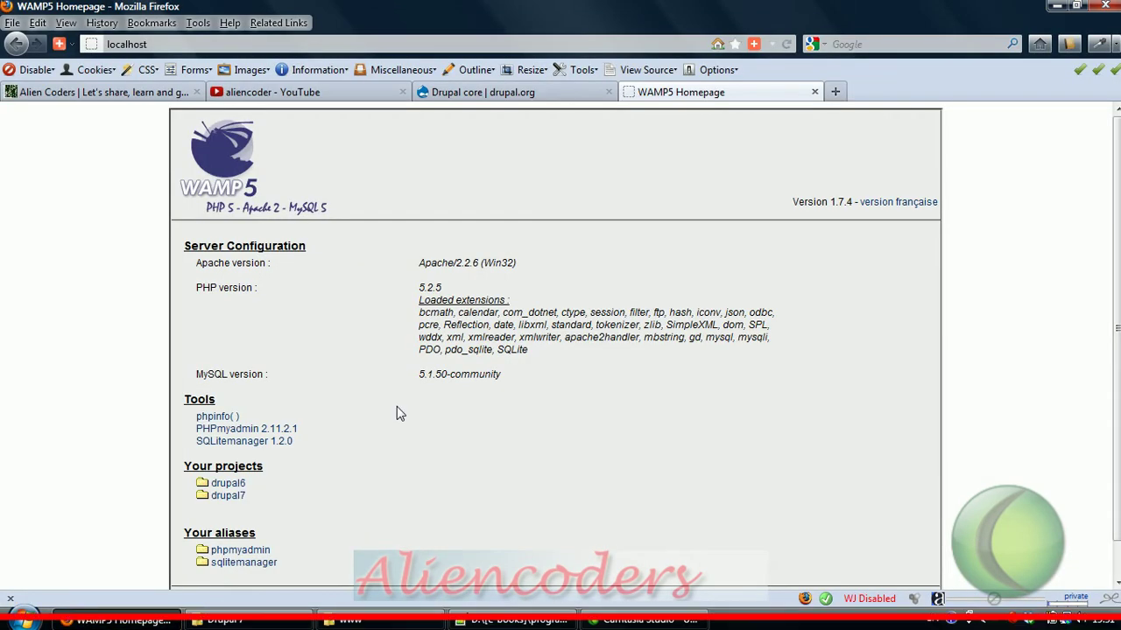
click(232, 496)
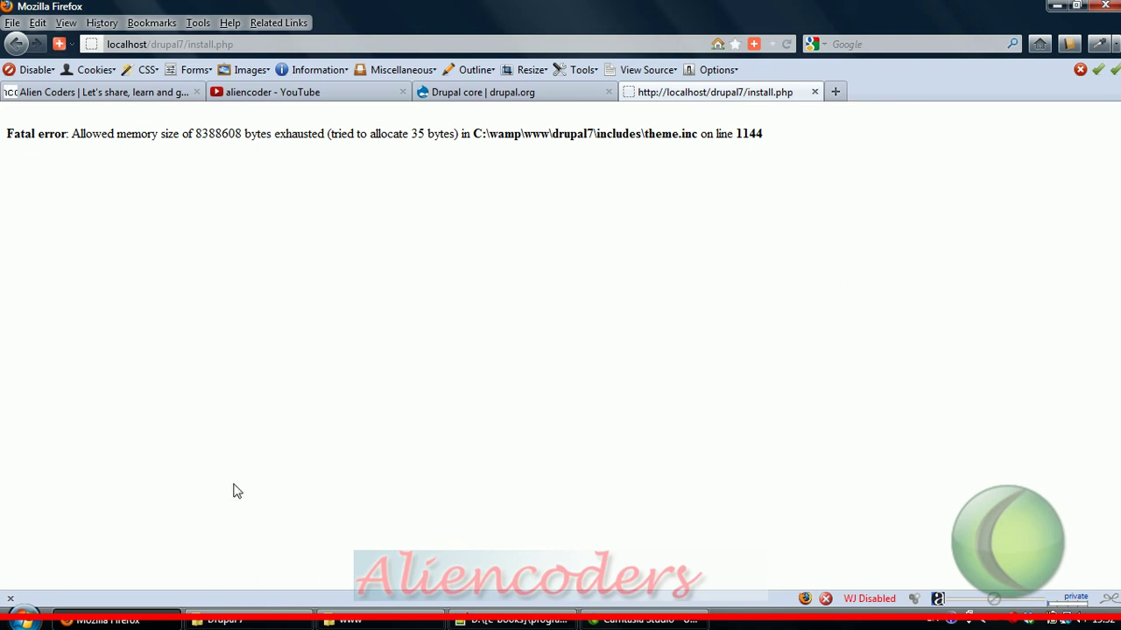
mouse_move(464, 623)
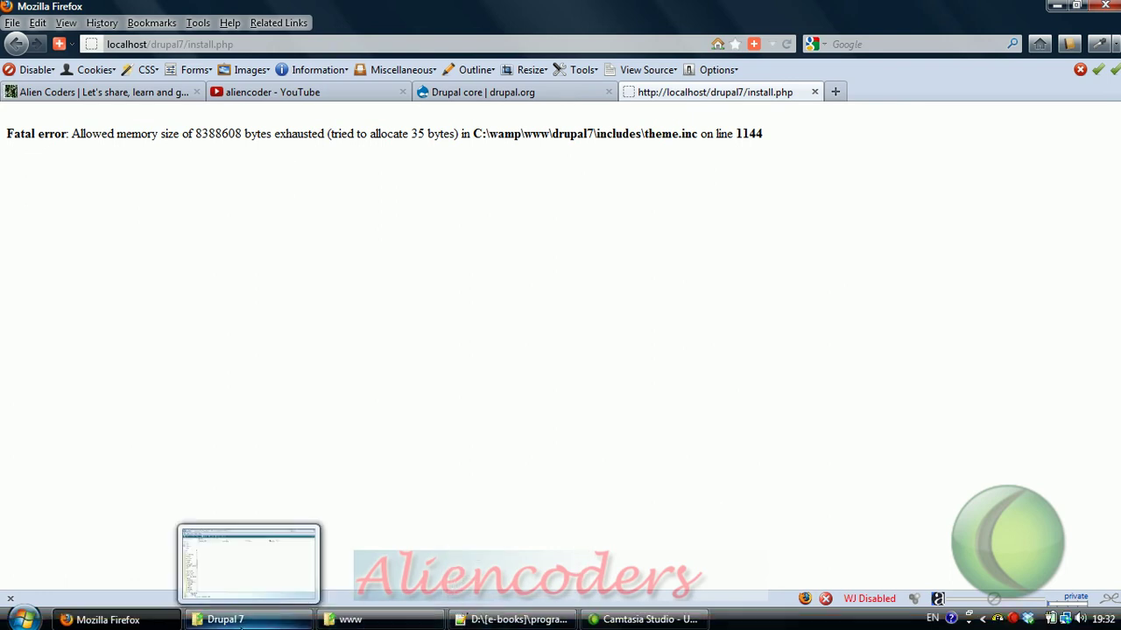
Step: Navigate from C:\wamp\www up to wamp and into the Apache2 folder
click(512, 619)
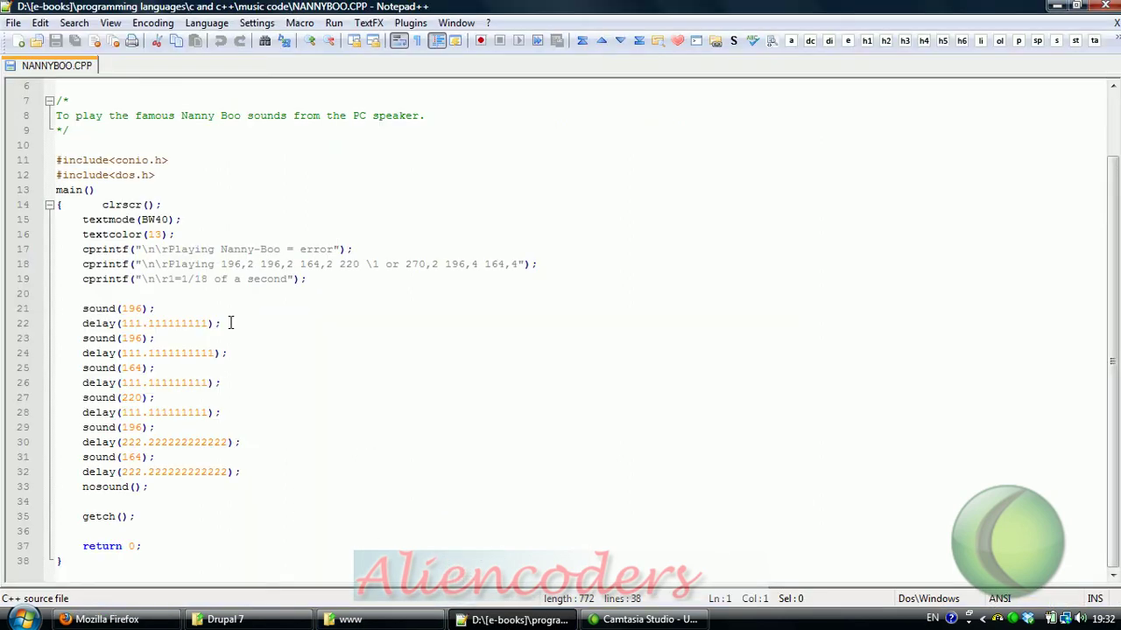
mouse_move(224, 619)
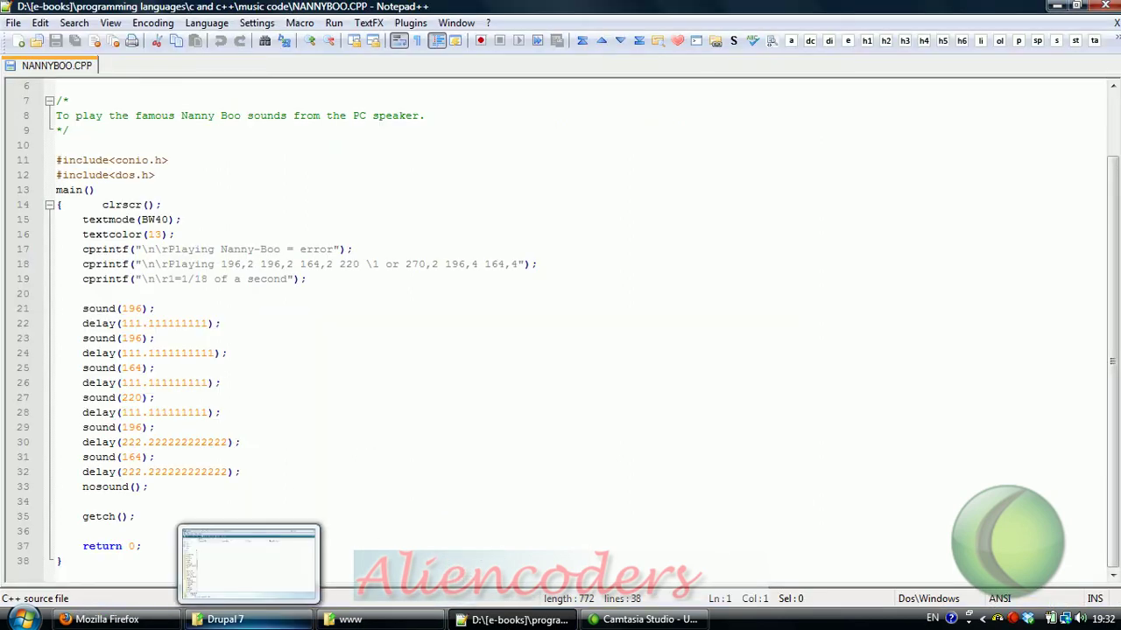
click(350, 621)
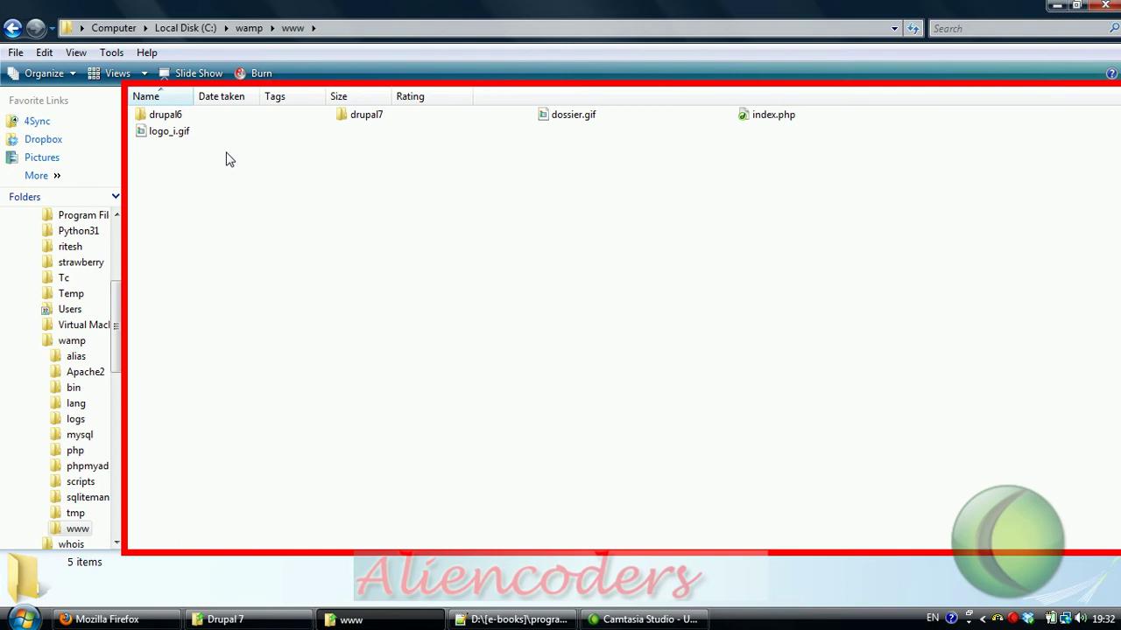
click(249, 28)
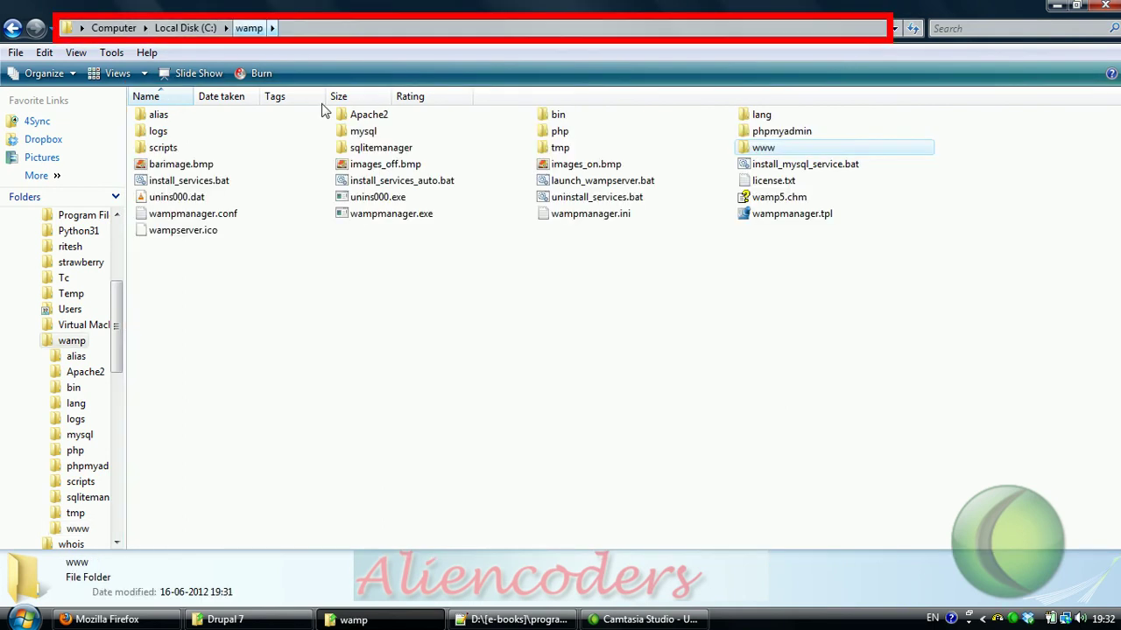
double_click(369, 117)
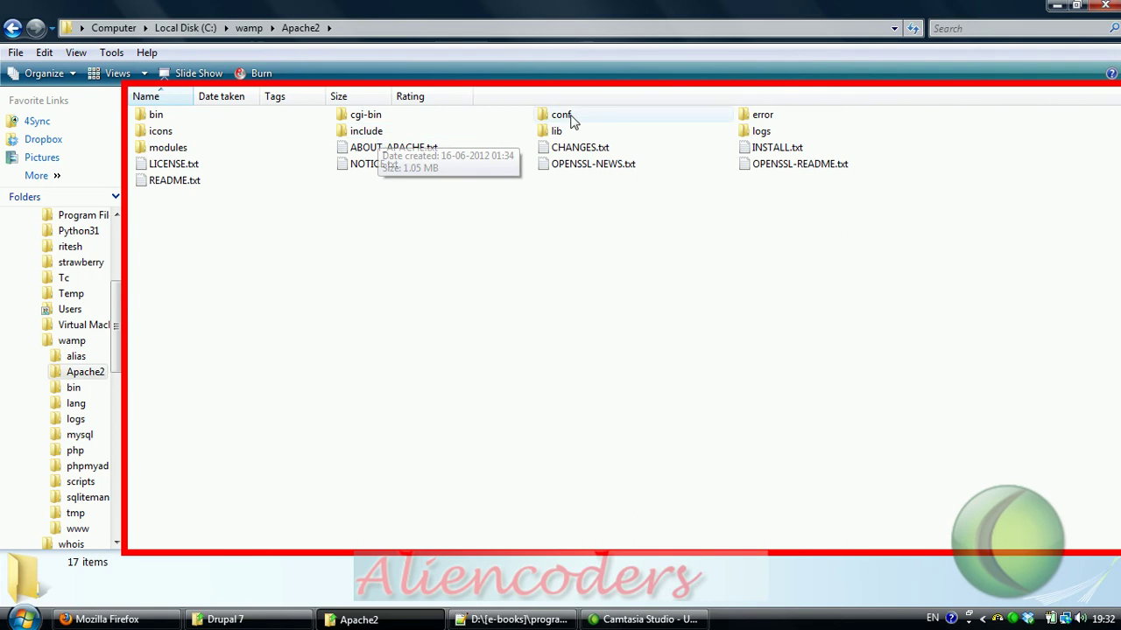
Step: Open Apache2\bin\php.ini in Notepad++ and find the memory_limit setting
double_click(156, 114)
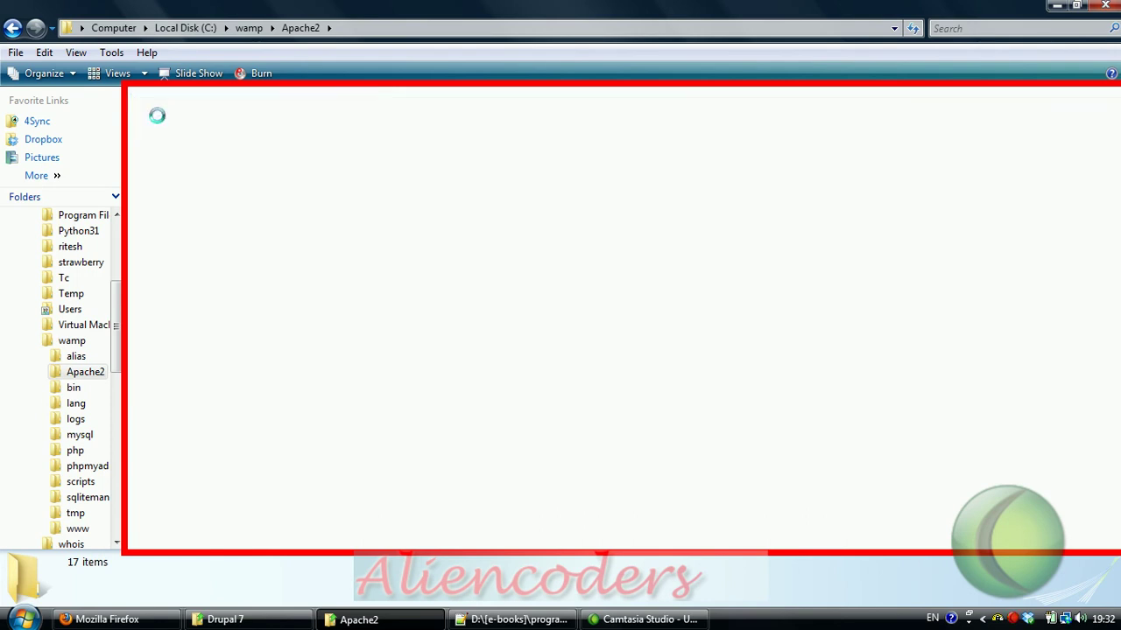
right_click(563, 215)
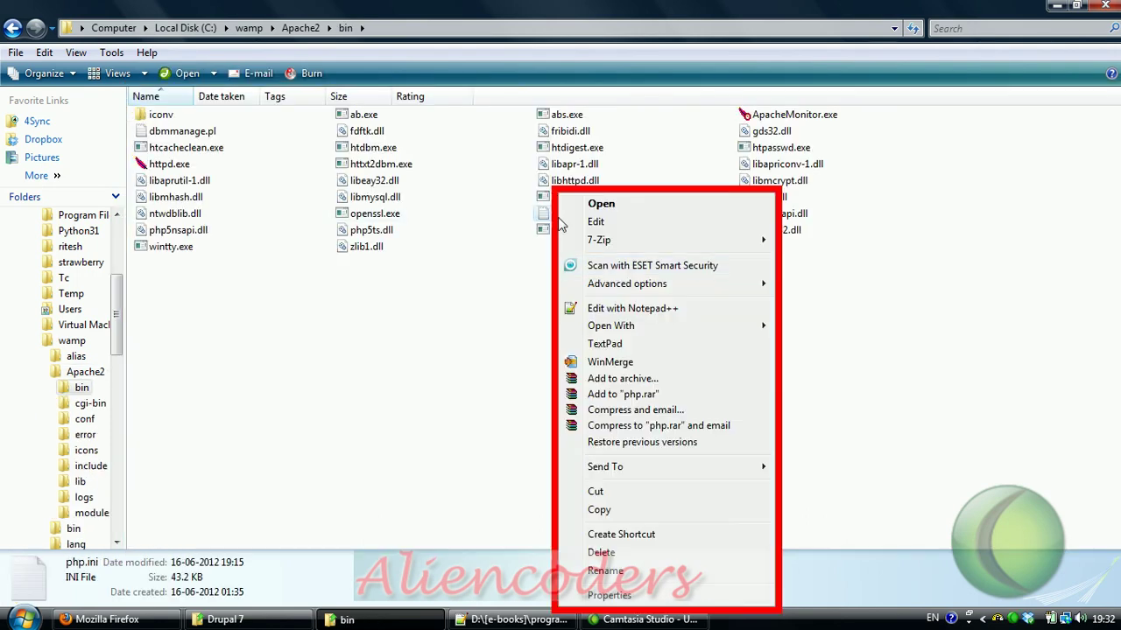
click(636, 317)
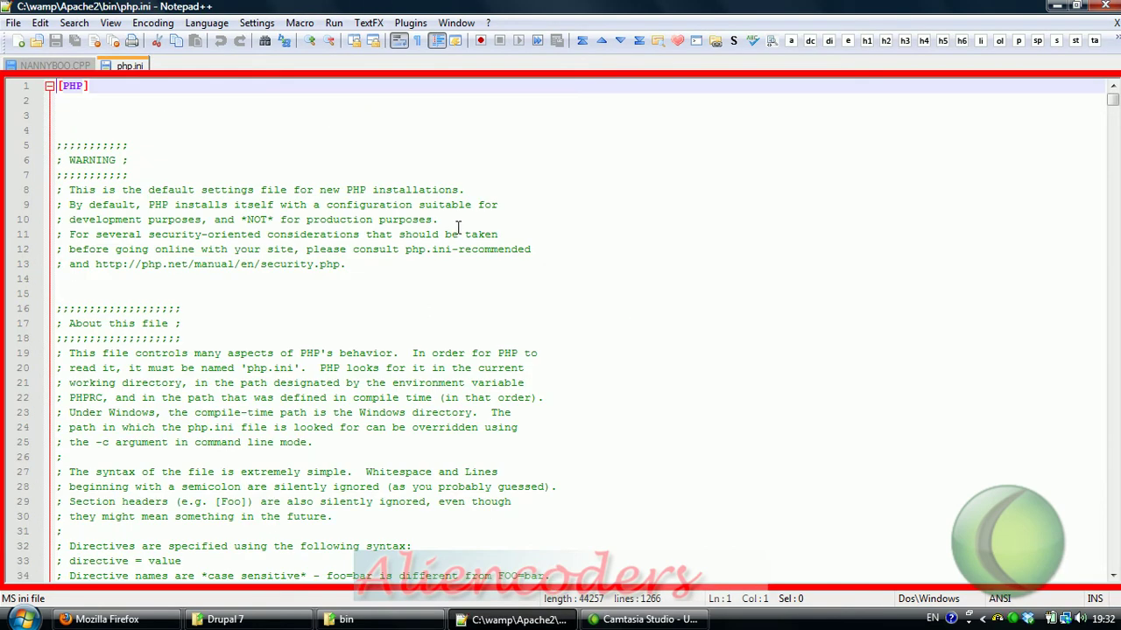
key(ctrl+f)
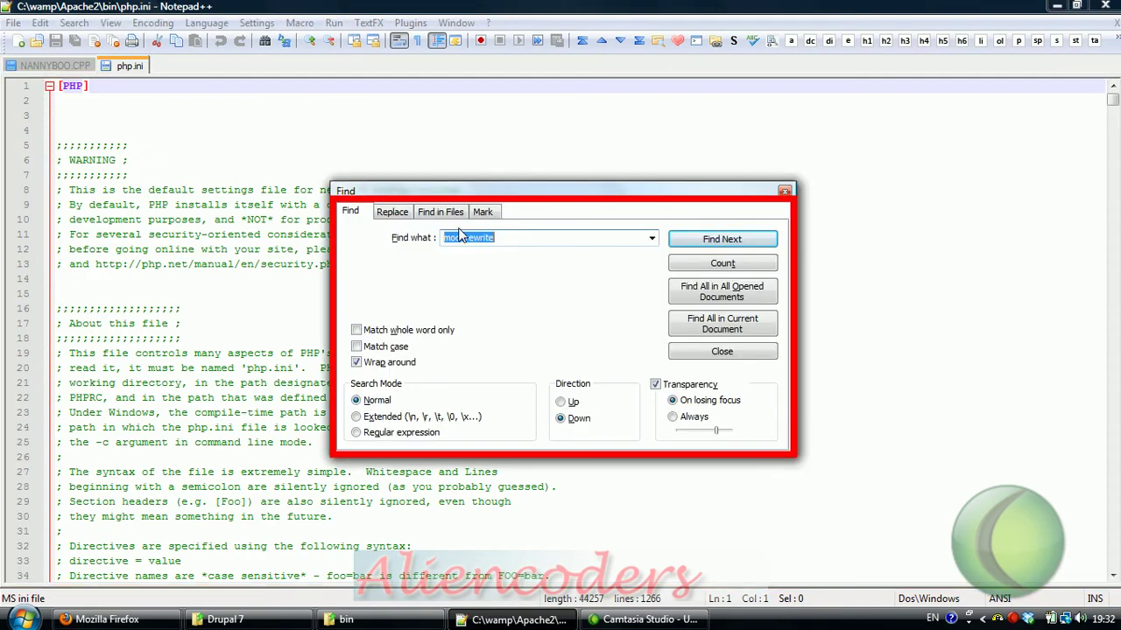
text(memory_limit)
key(Return)
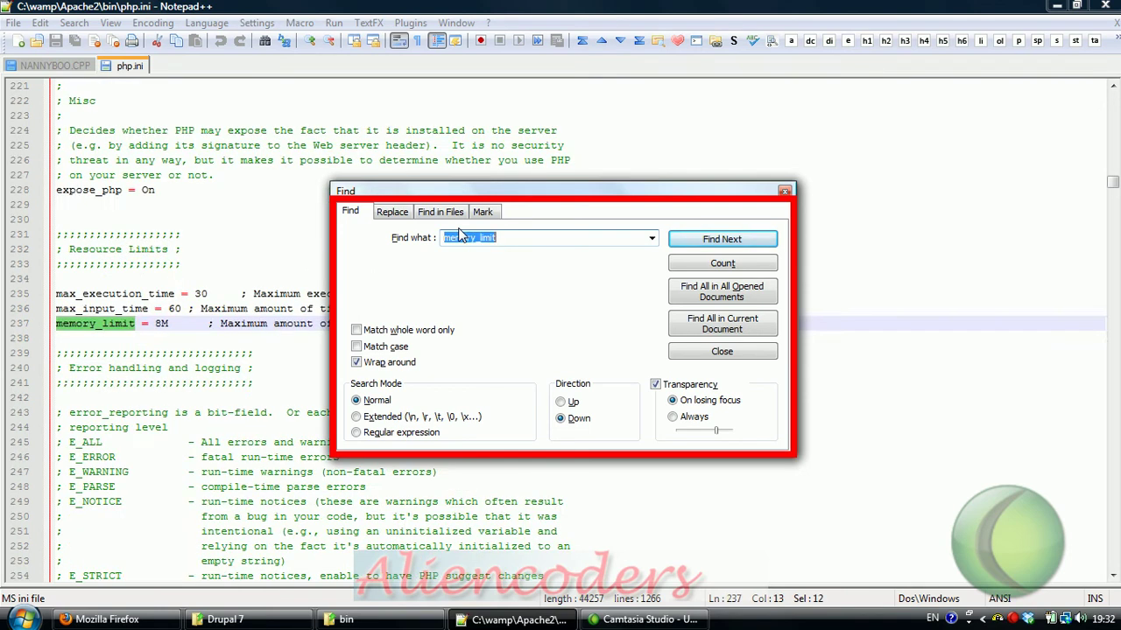
Step: Change memory_limit from 8M to 32M and save php.ini
click(162, 324)
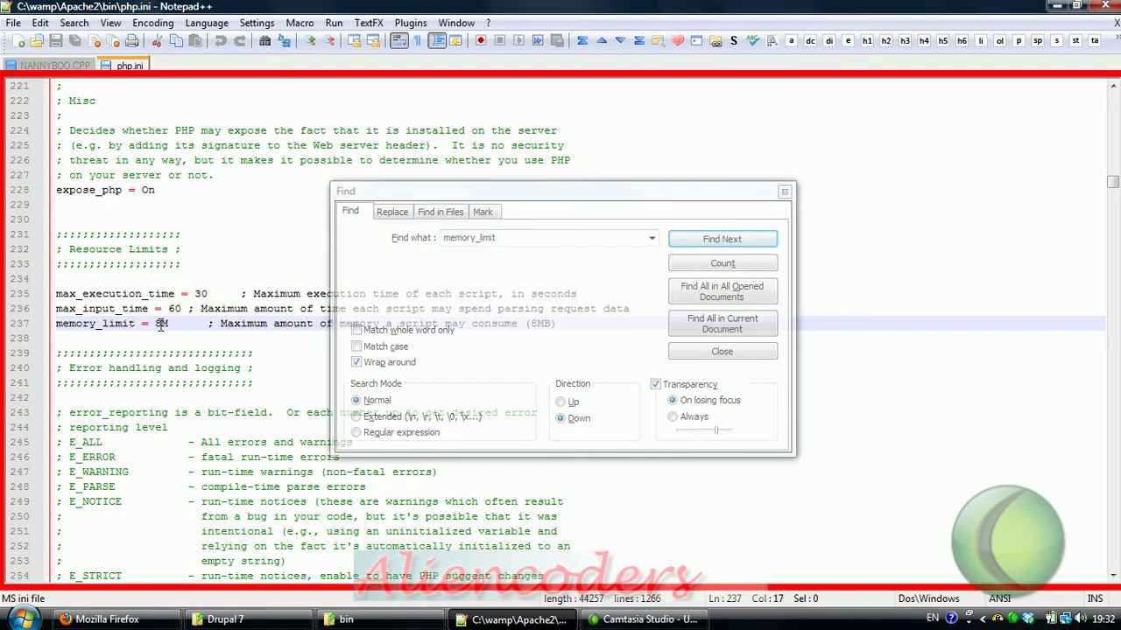
key(BackSpace)
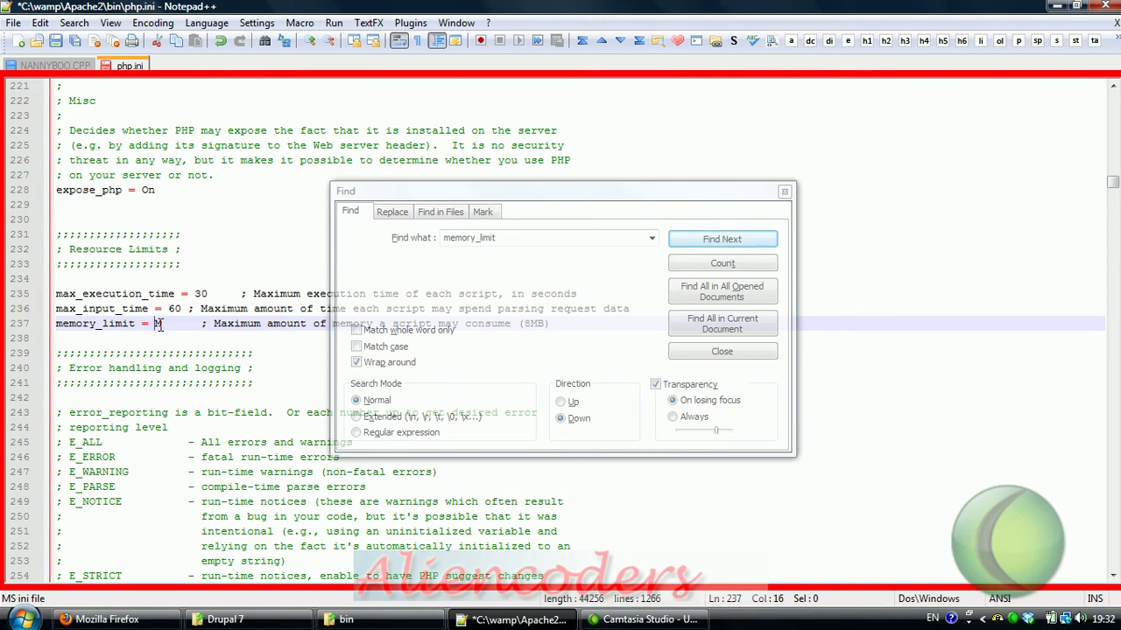
text(32)
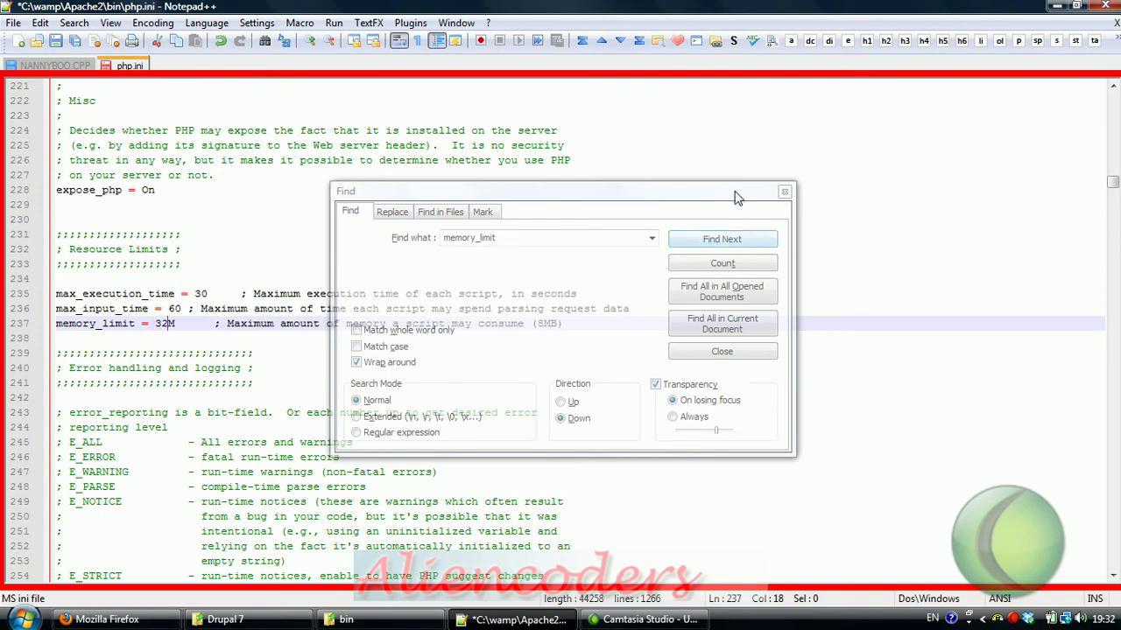
click(735, 198)
click(784, 191)
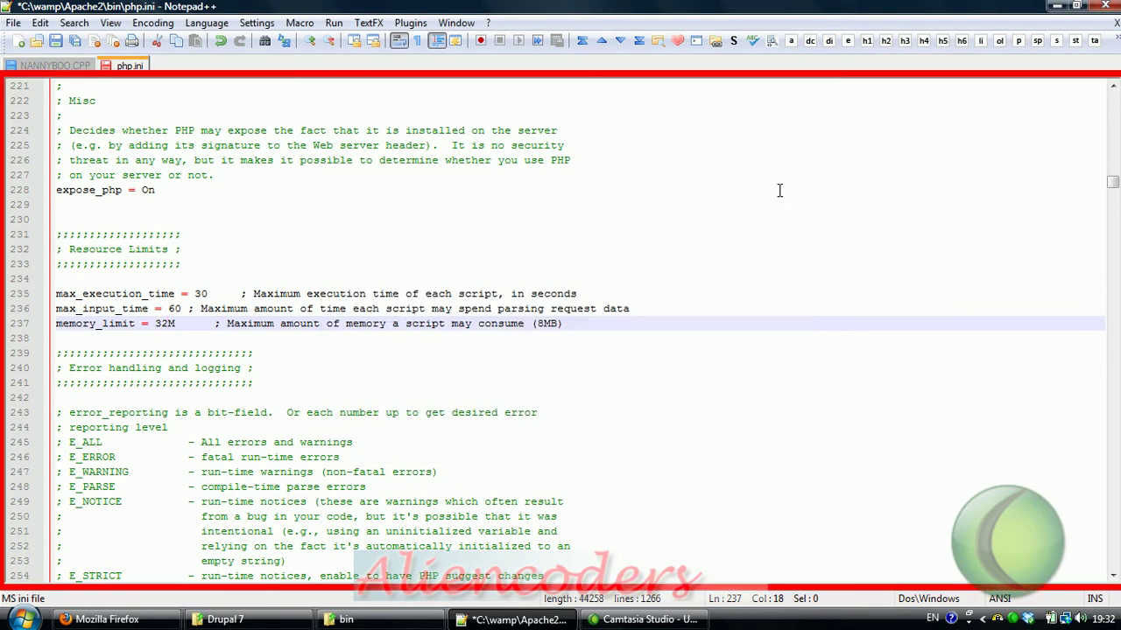
key(ctrl+s)
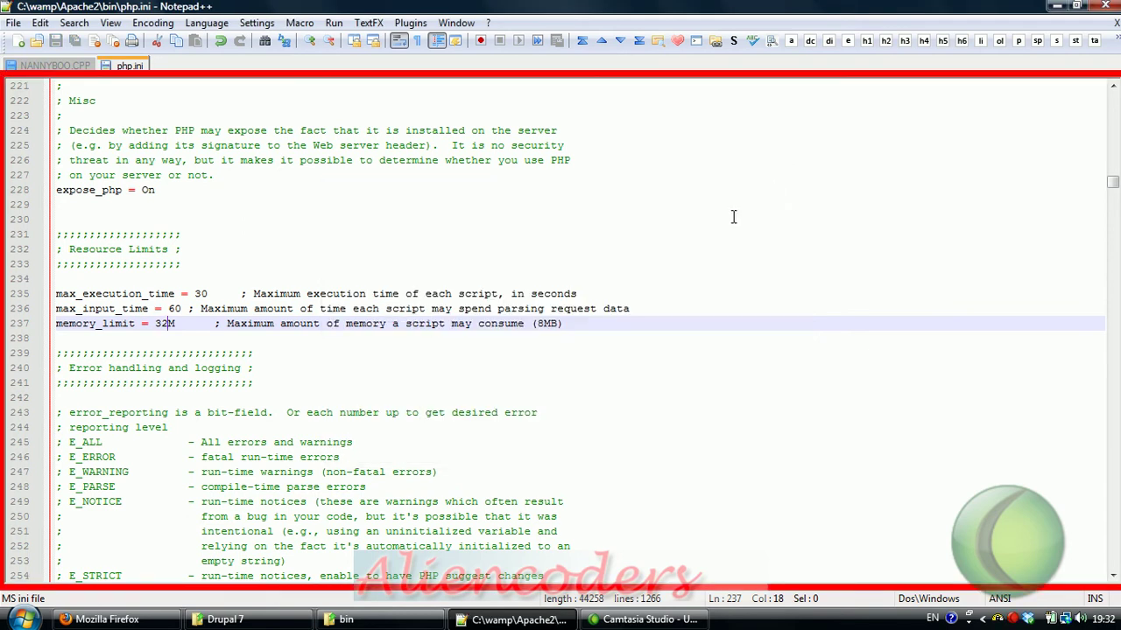
Step: Restart the Apache service from the WampServer tray menu
click(997, 619)
mouse_move(941, 541)
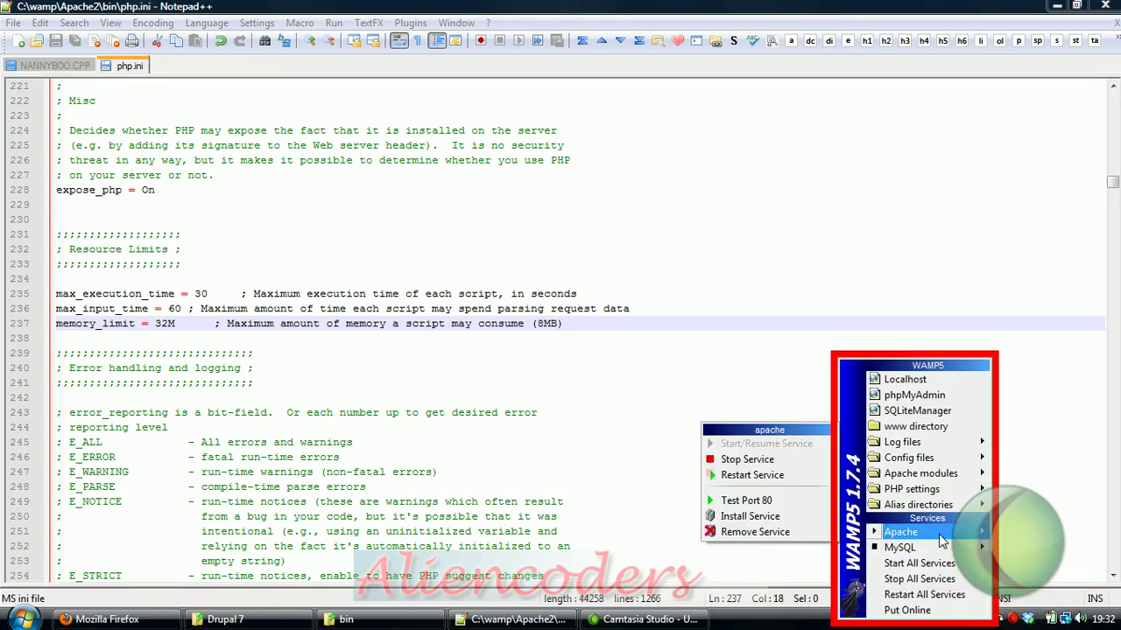
click(764, 476)
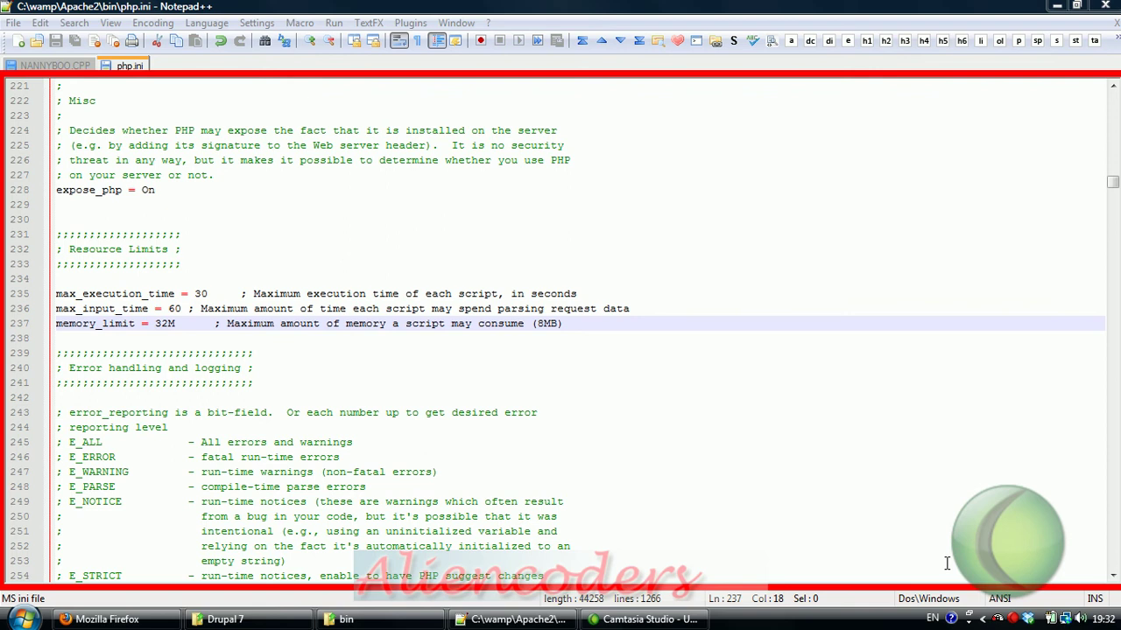
click(1059, 8)
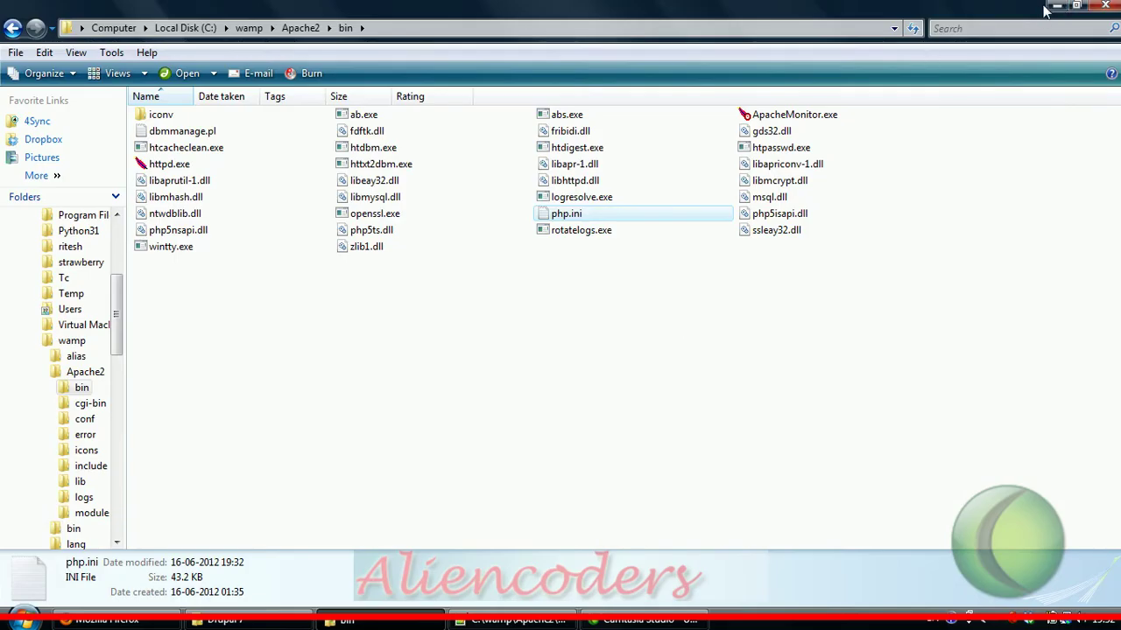
Step: Bring Firefox forward and reload localhost/drupal7/install.php to get past the memory error
click(1057, 5)
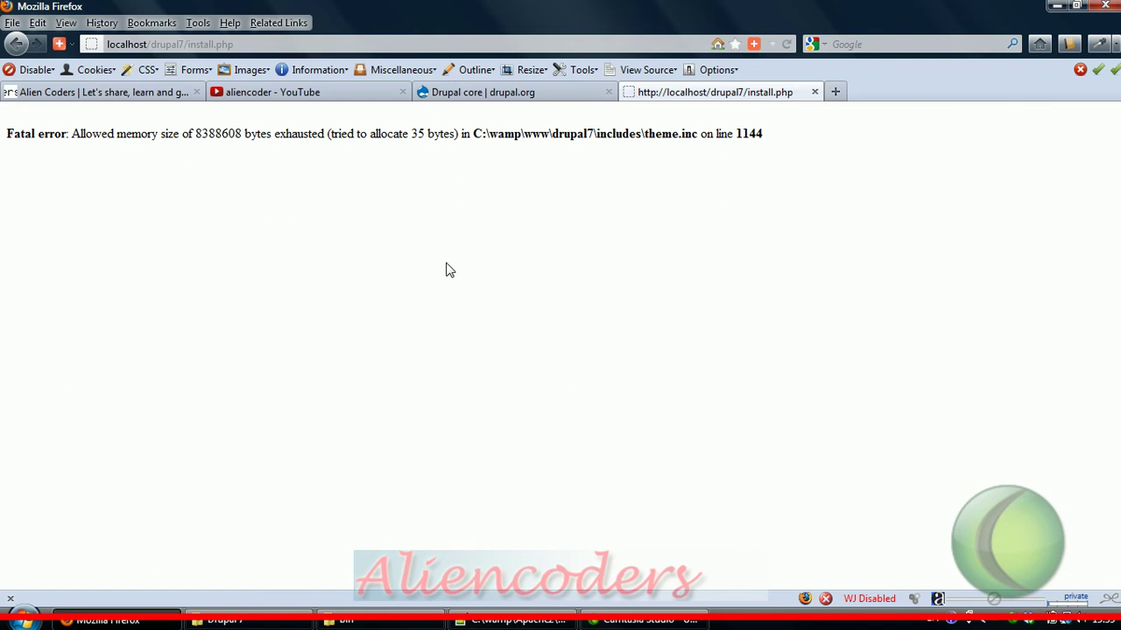
key(F5)
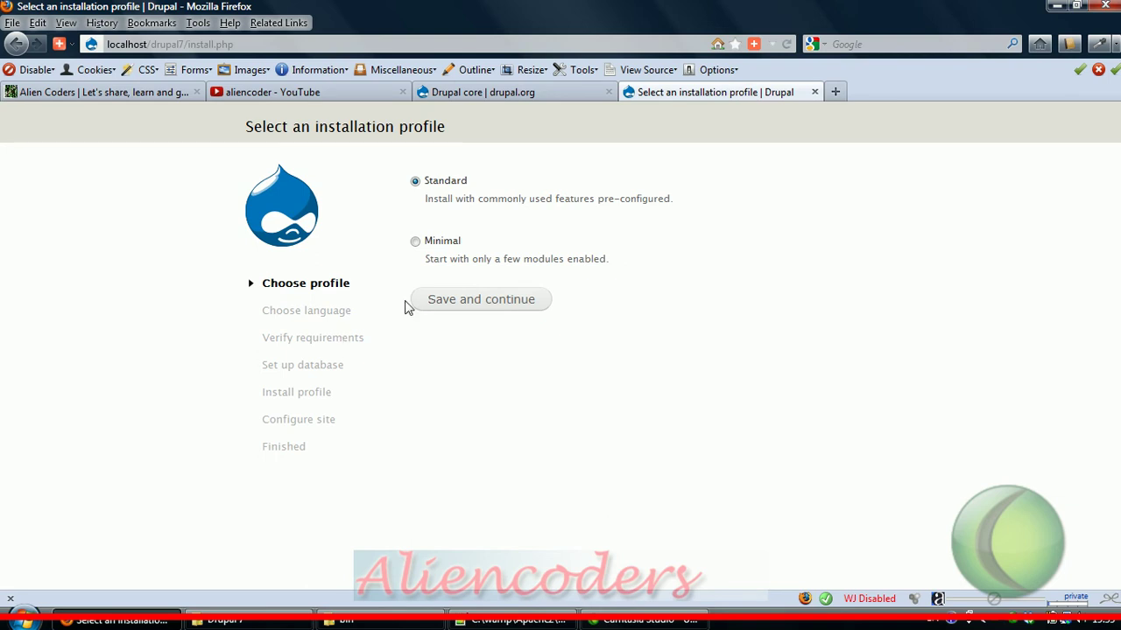
Step: Continue with the Standard profile and English, inspect the SQLite database file path, then switch to the bin folder
click(475, 307)
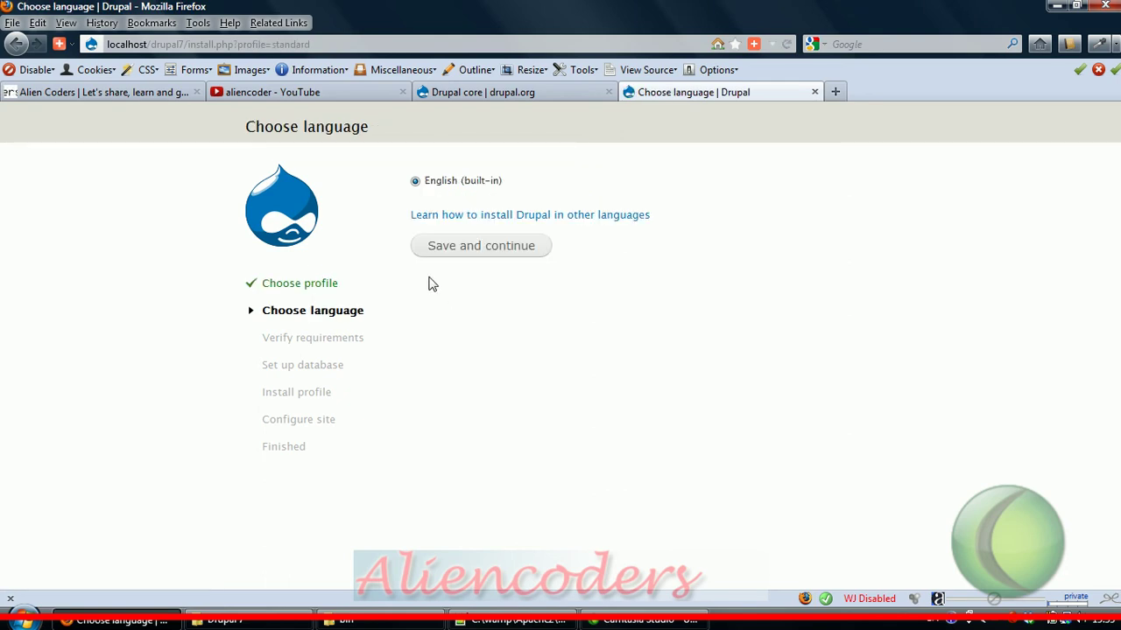
click(495, 249)
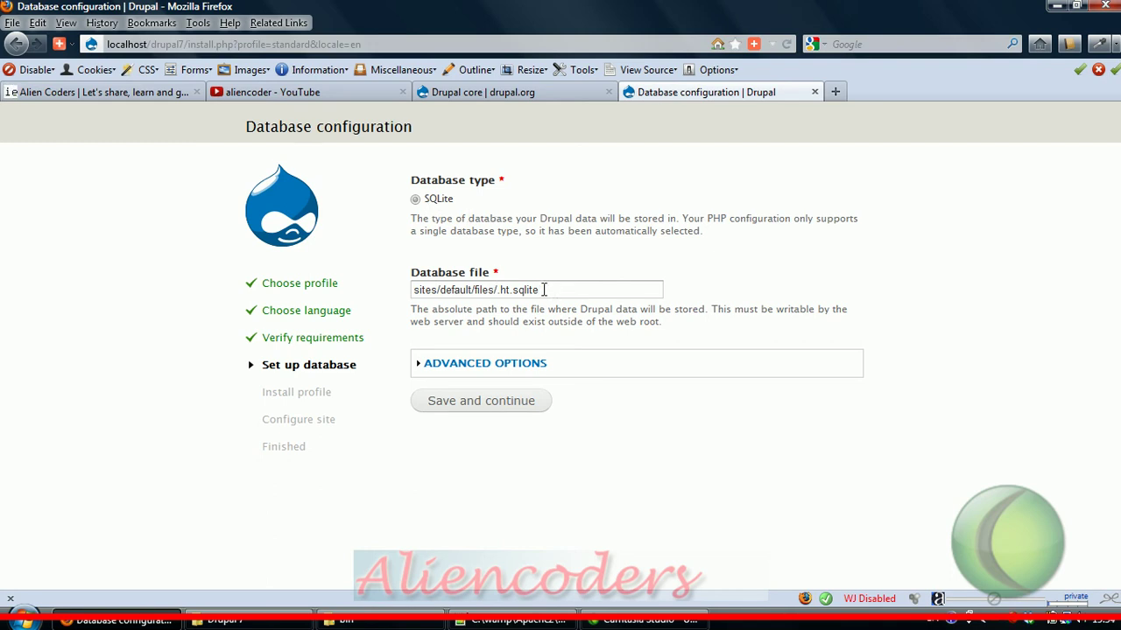
drag(542, 290, 408, 292)
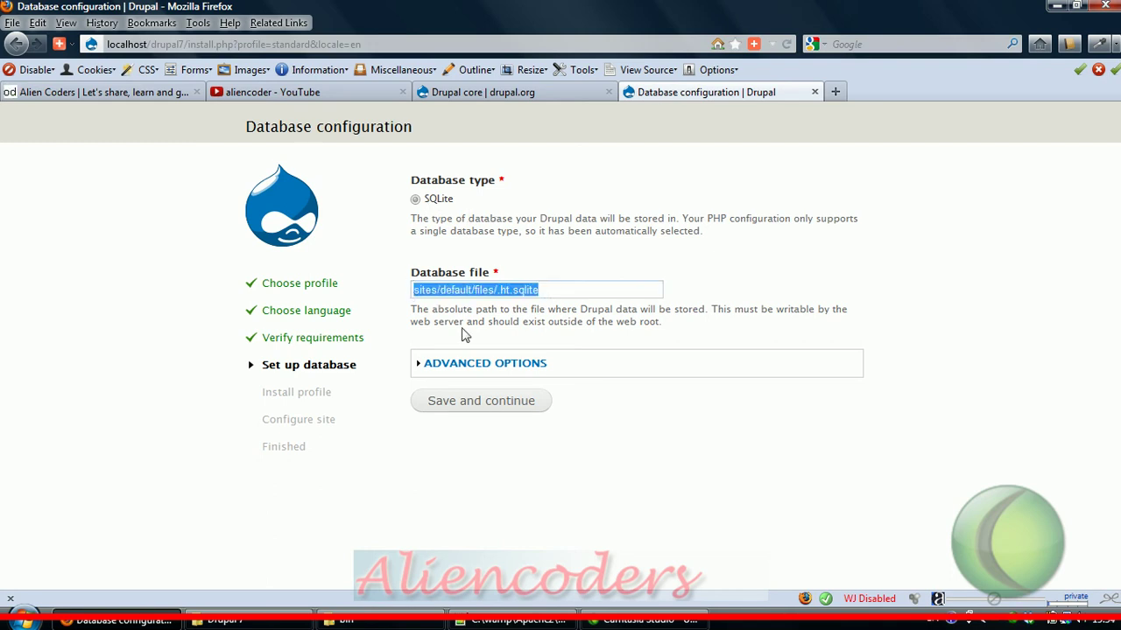
click(559, 292)
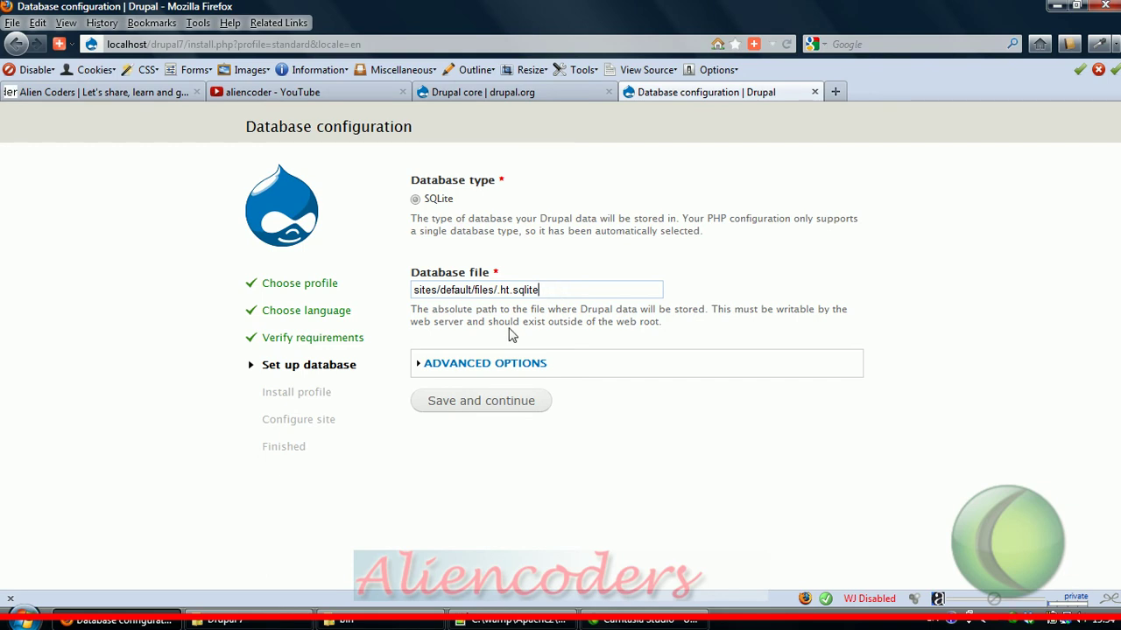
click(375, 623)
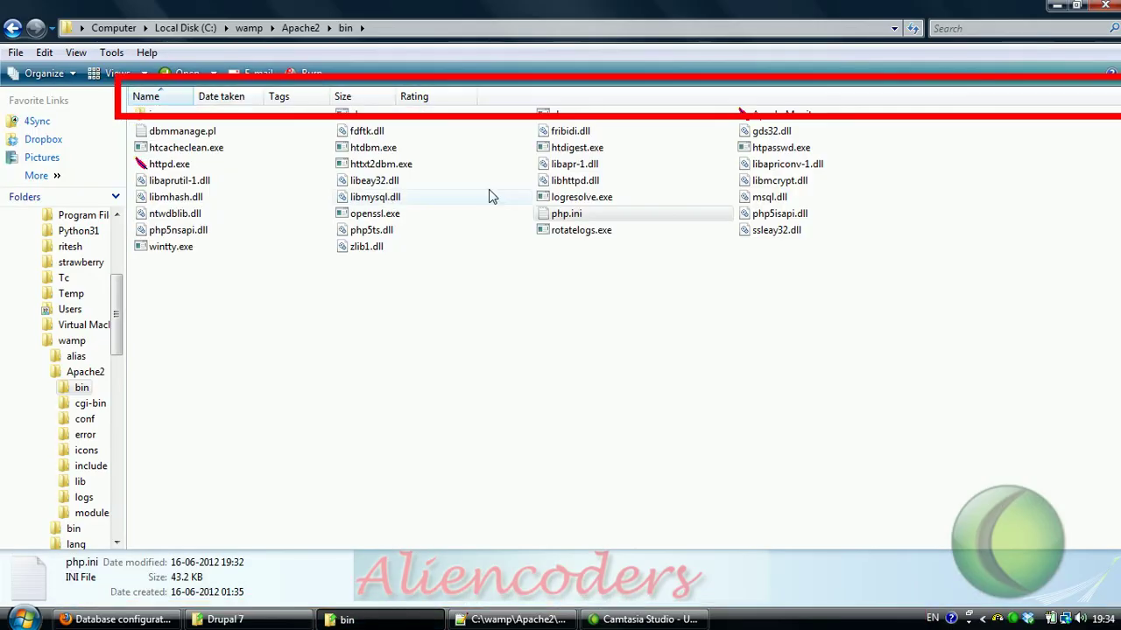
Step: Open php.ini in Notepad++, find pdo_mysql and remove the ';' on line 582
right_click(560, 216)
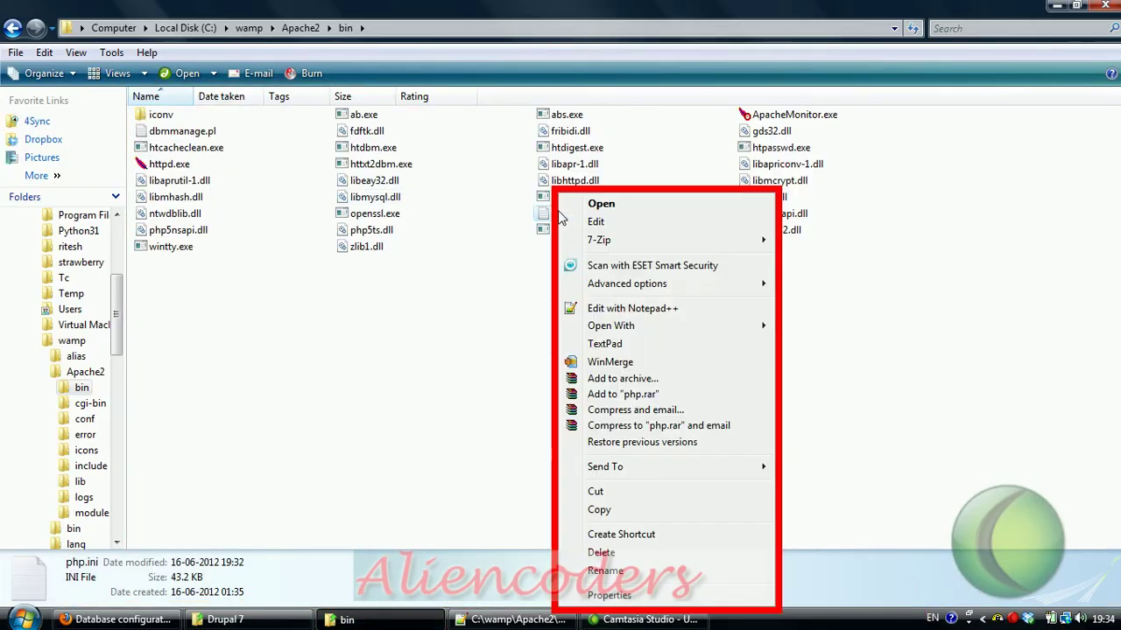
click(620, 308)
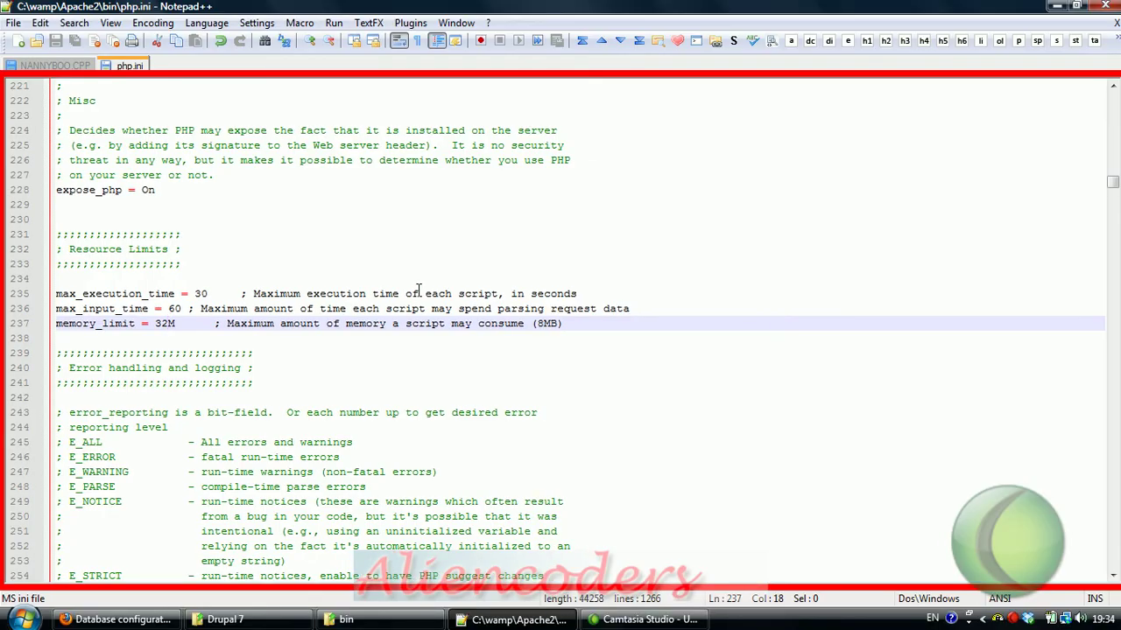
key(ctrl+f)
text(pdo)
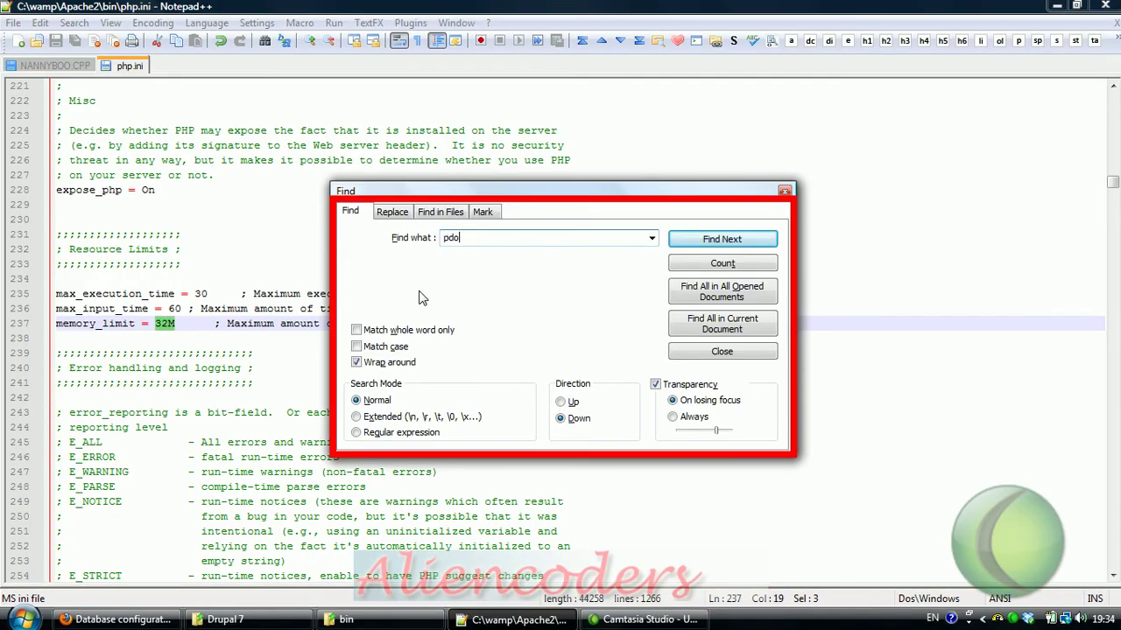
key(Return)
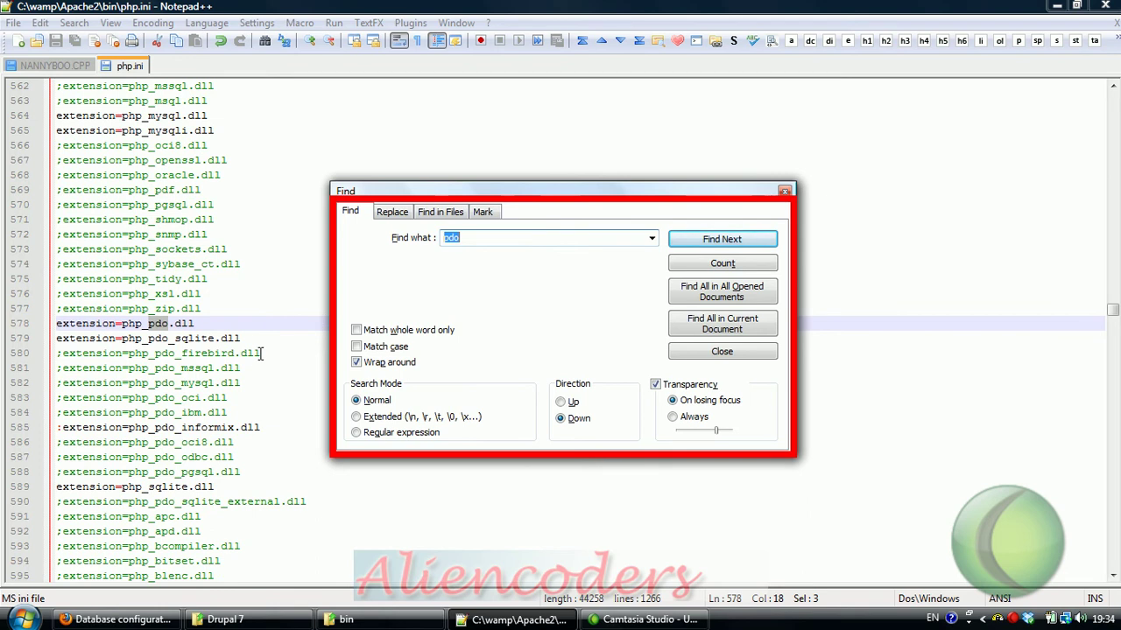
click(510, 238)
text(_mysql)
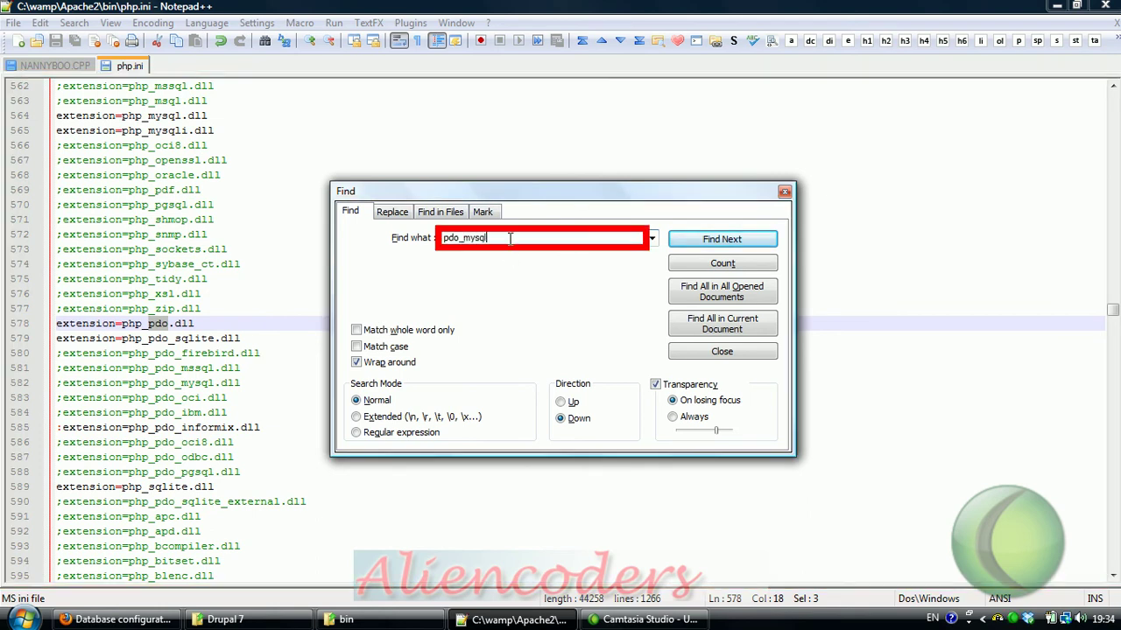
key(Return)
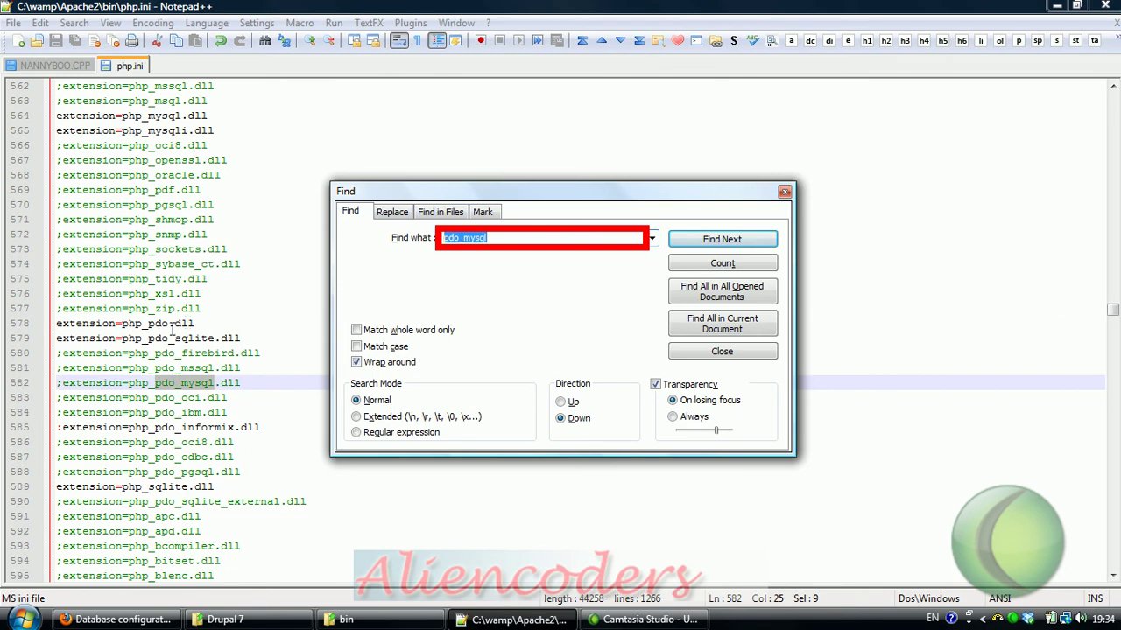
click(61, 384)
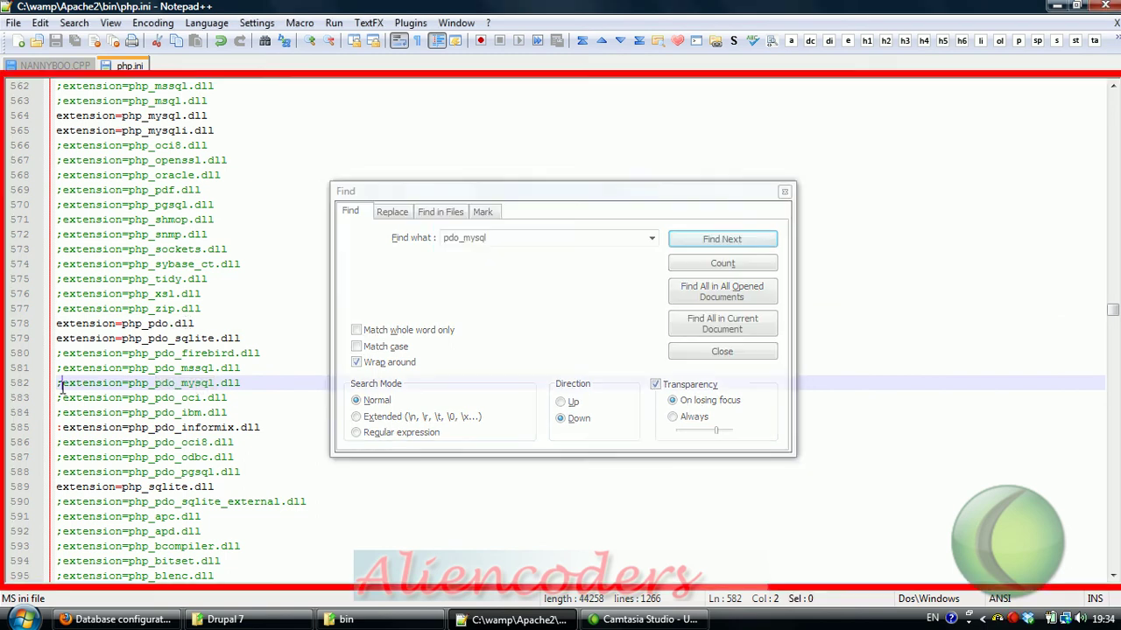
key(BackSpace)
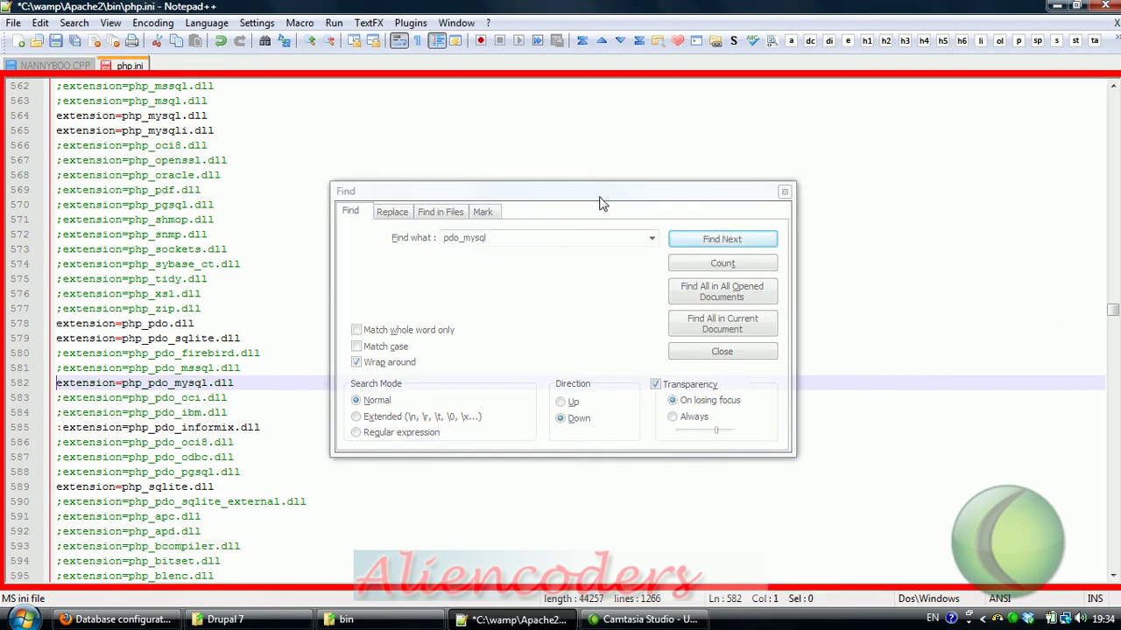
Step: Close the Find dialog, restart the Apache service from the WAMP menu, and minimize Notepad++
click(604, 197)
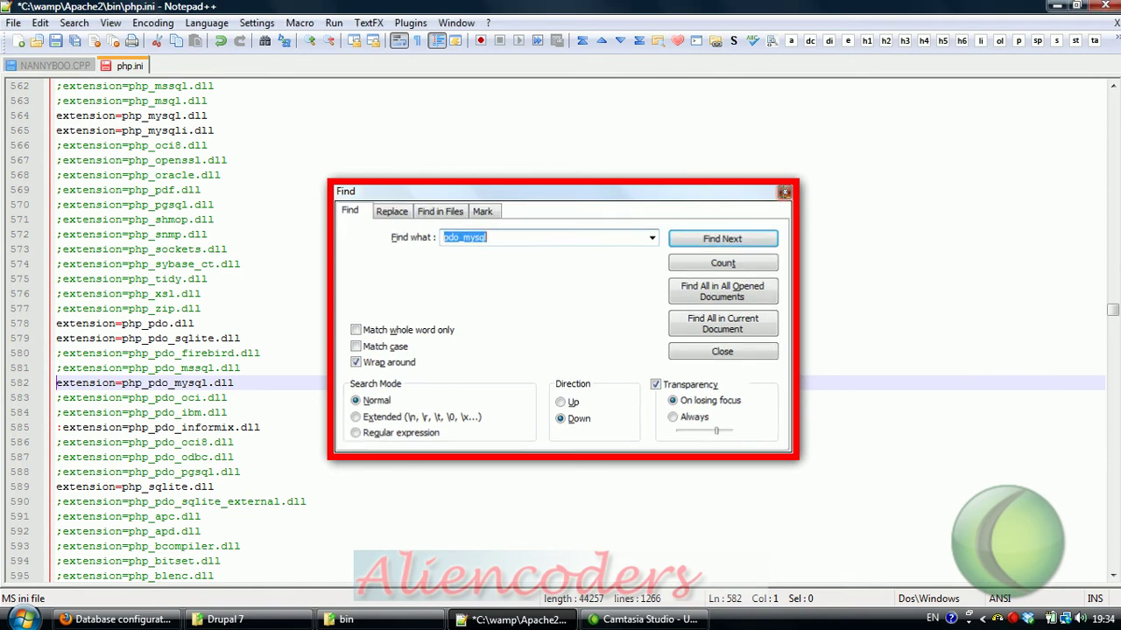
click(784, 191)
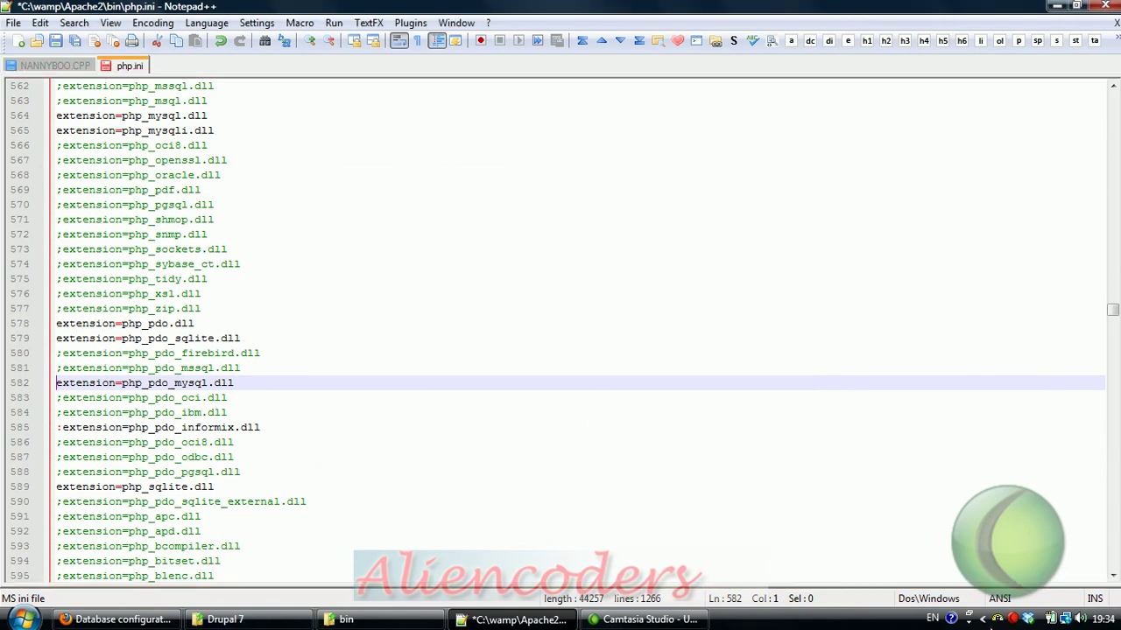
click(1002, 620)
mouse_move(911, 528)
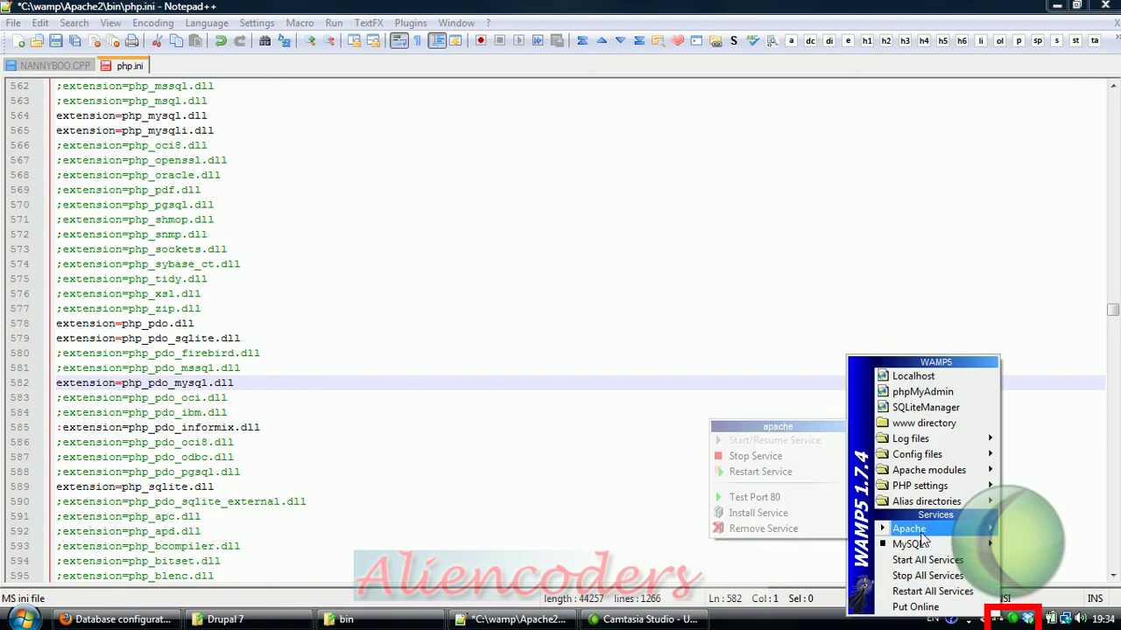
click(760, 475)
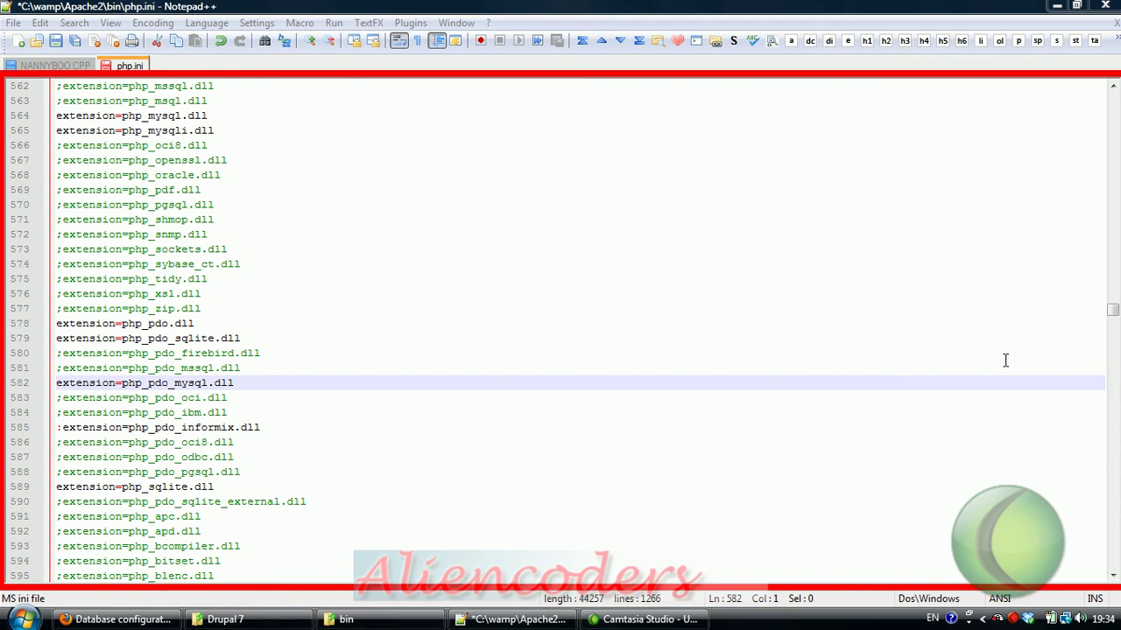
click(1057, 6)
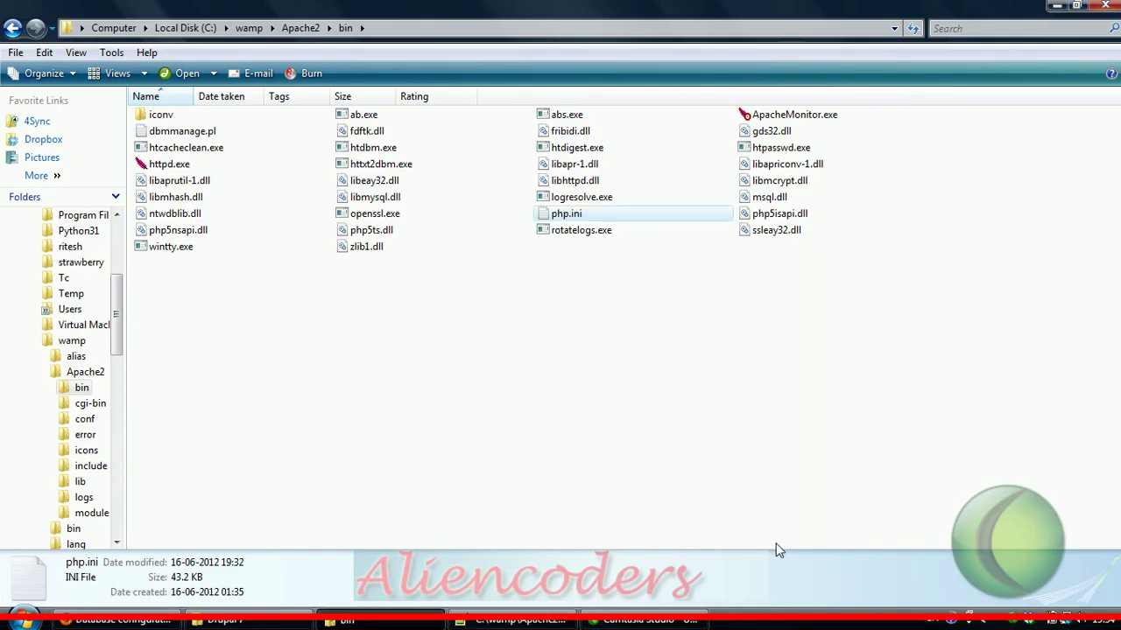
Step: Return to Firefox and reload the Database configuration page, which still offers only SQLite
click(103, 620)
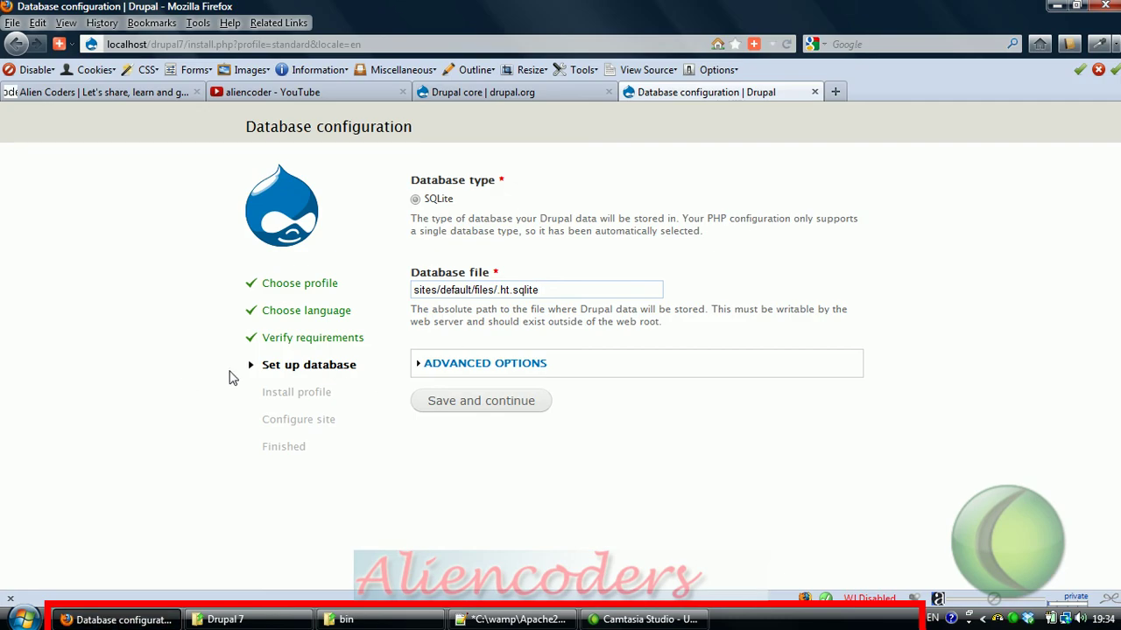
key(F5)
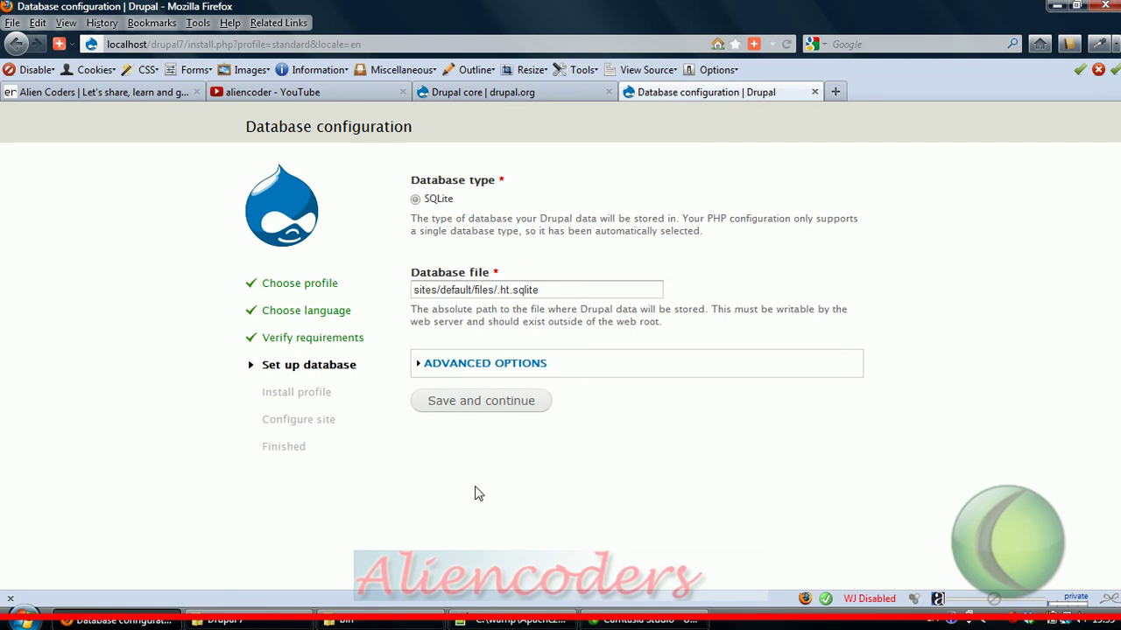
Step: Reopen php.ini from the Apache bin folder in Notepad++
click(349, 620)
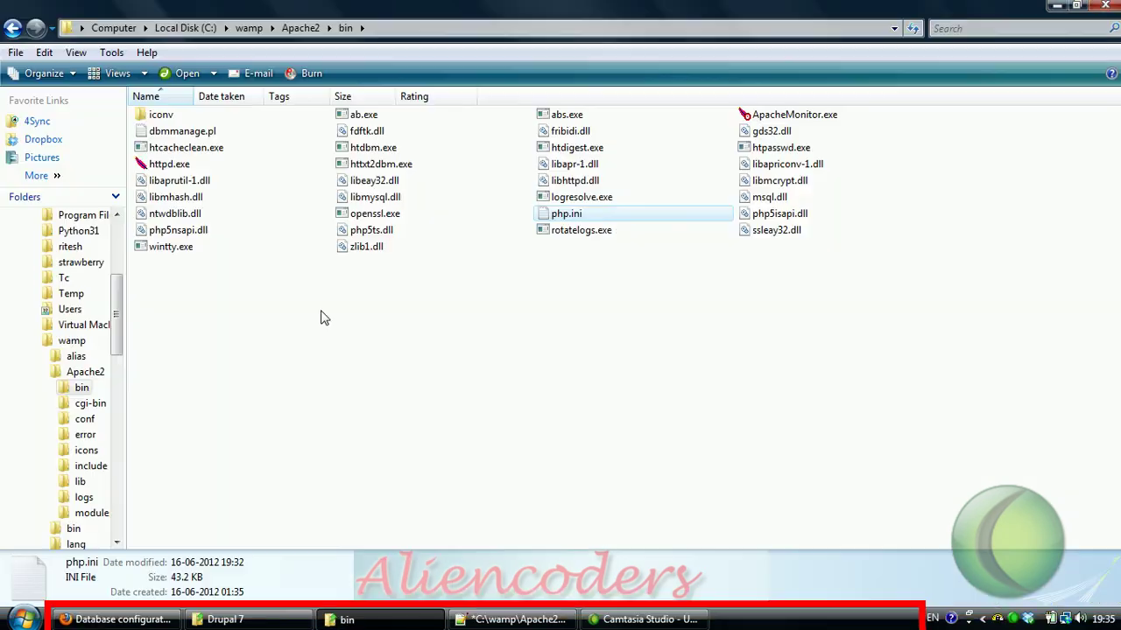
right_click(545, 215)
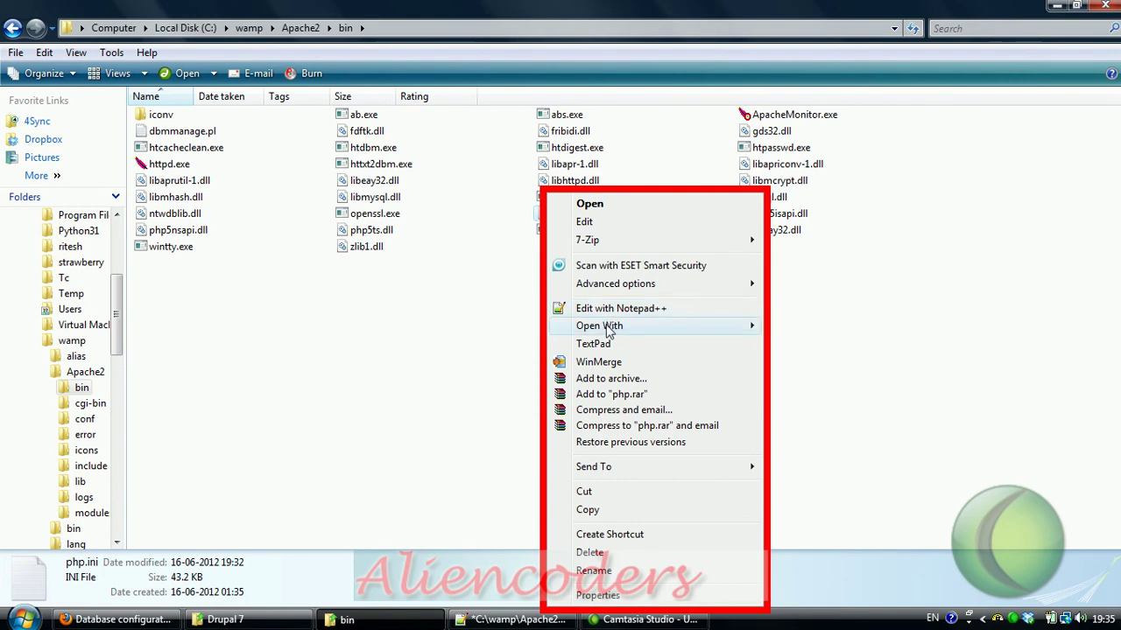
click(611, 310)
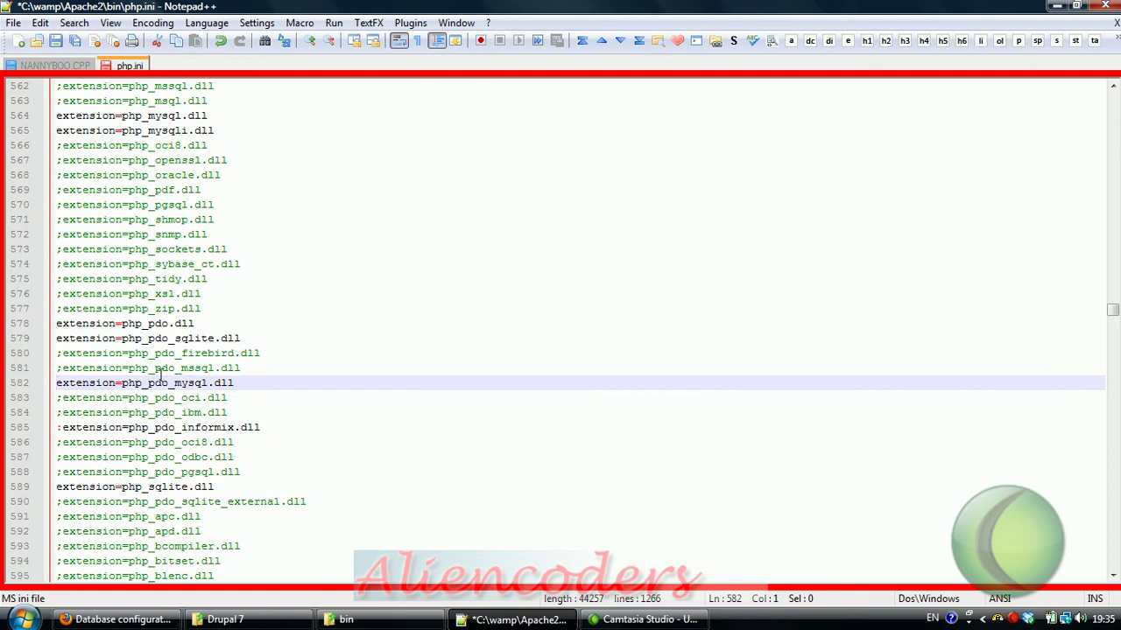
Step: Search php.ini for 'pdo', stepping through the matches between lines 578 and 628
double_click(160, 383)
key(ctrl+f)
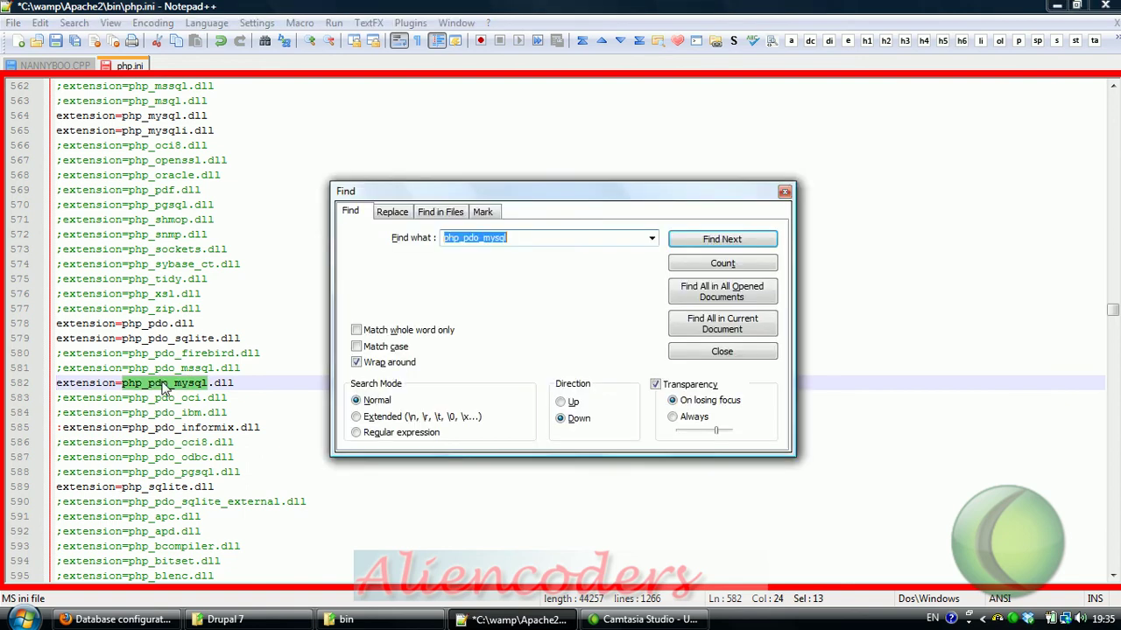
text(pdo)
key(Return)
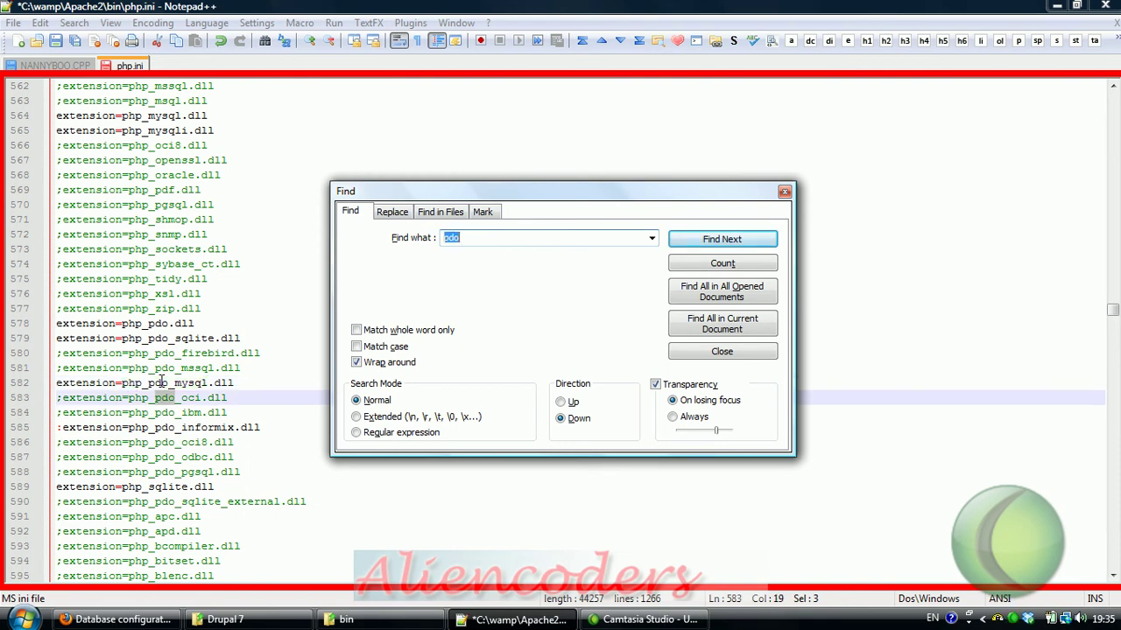
key(Return)
key(Return)
key(Return)
key(Return)
key(Return)
key(Return)
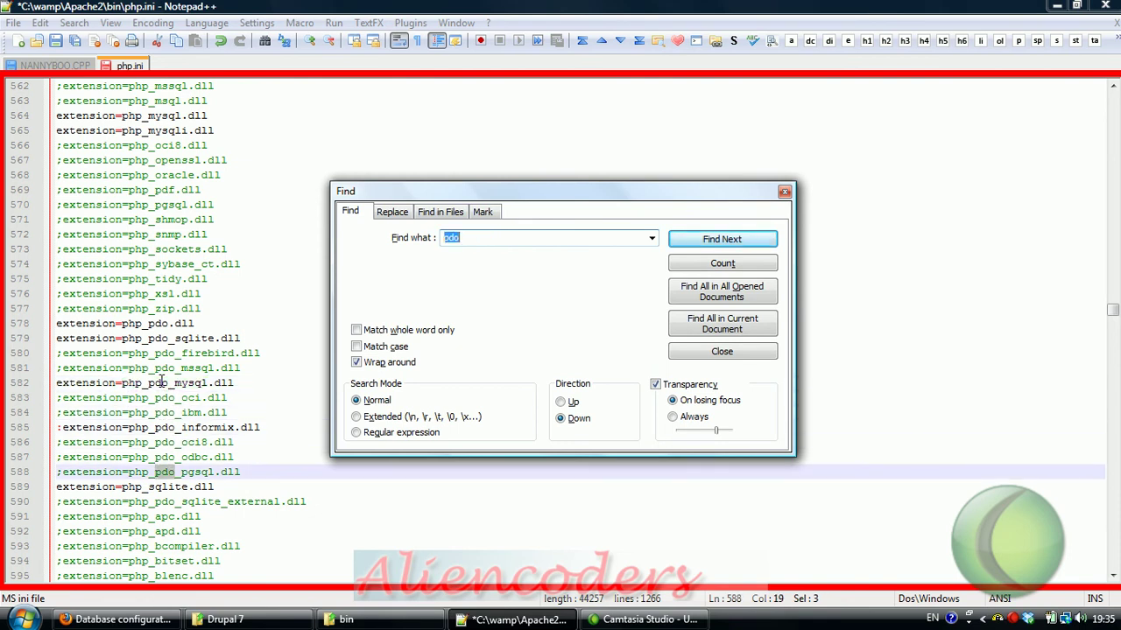
key(Return)
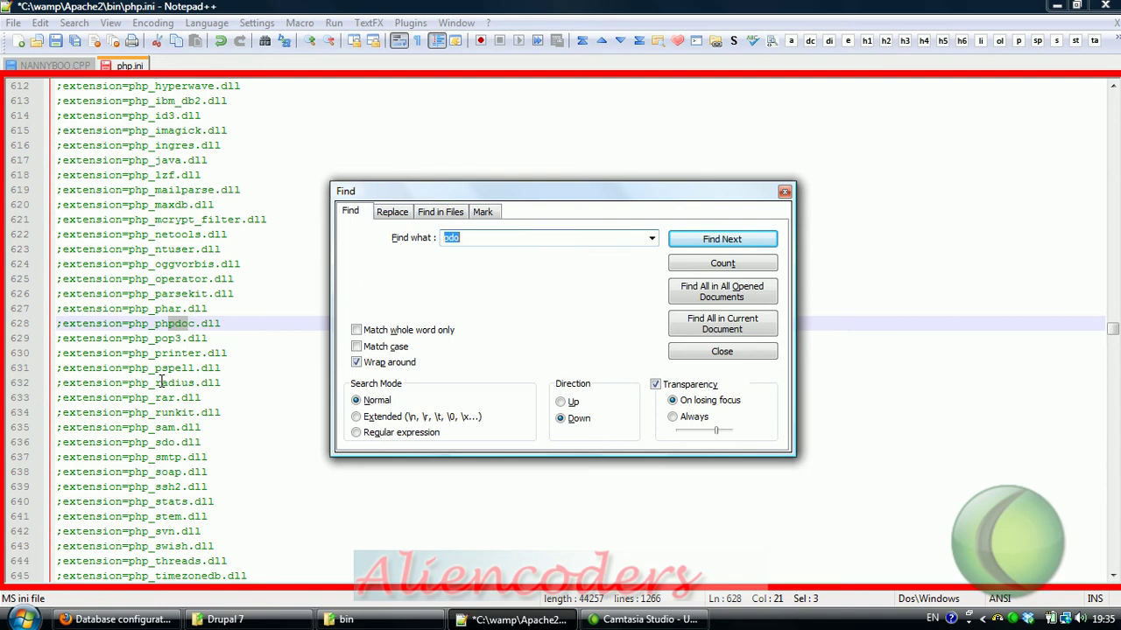
key(Return)
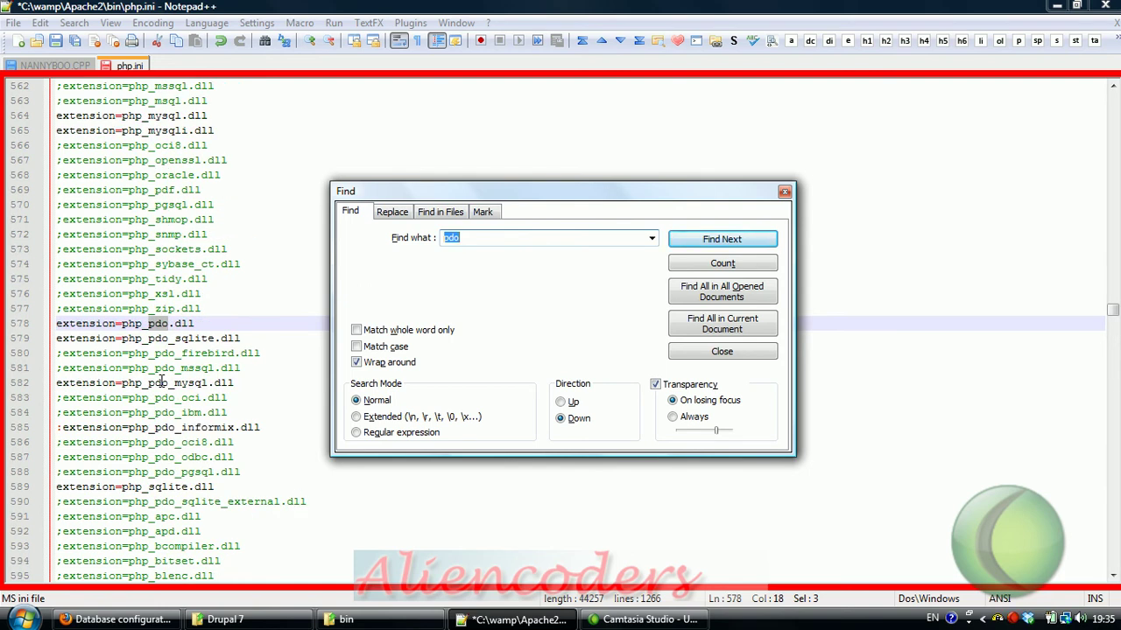
key(Return)
key(Return)
key(Return)
key(Return)
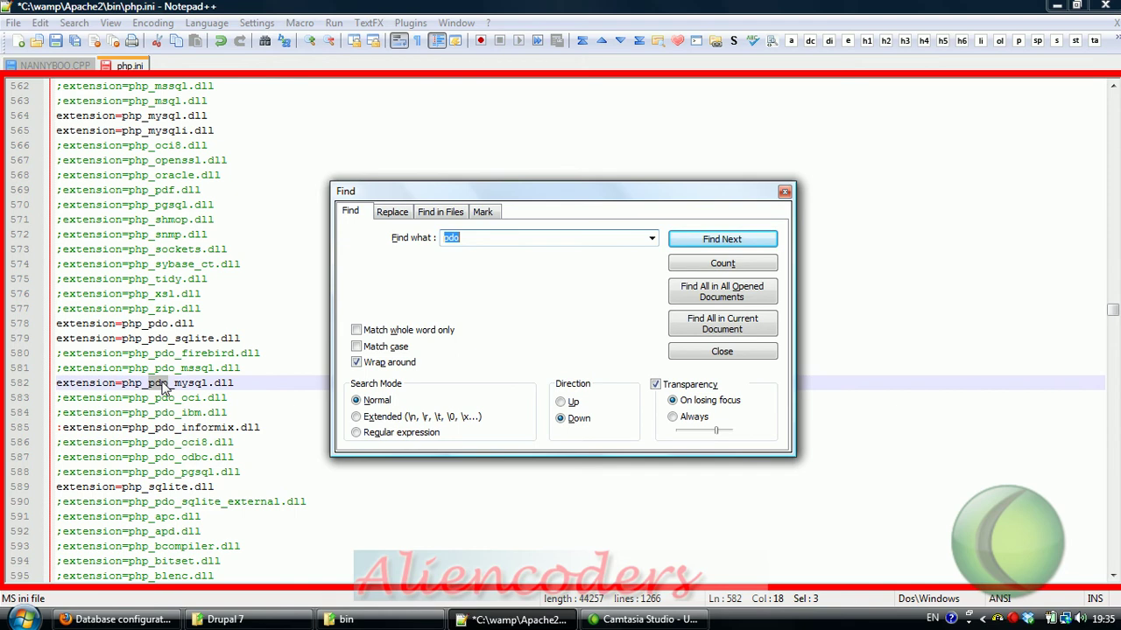
key(Return)
key(Return)
key(Return)
key(Return)
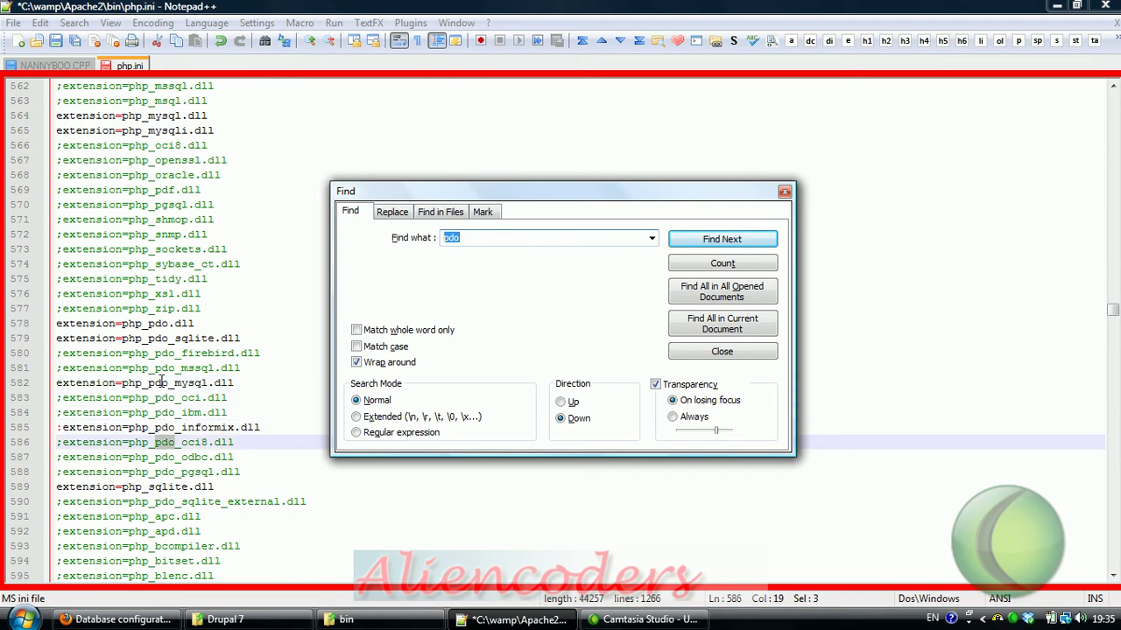
key(Return)
key(Return)
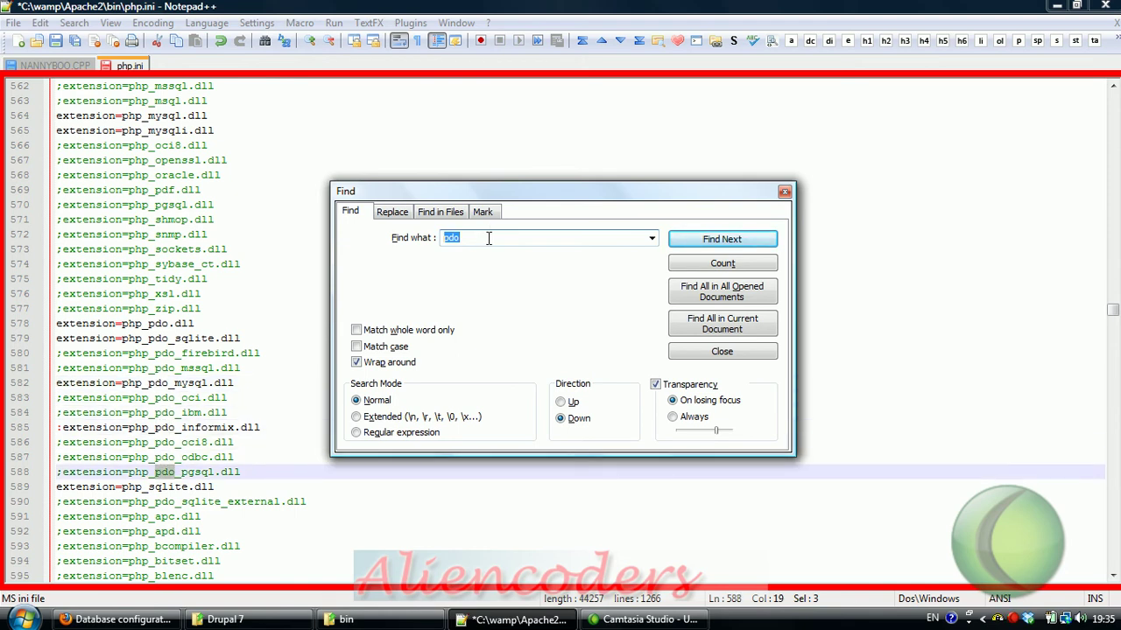
Step: Narrow the search to pdo_mysql at line 582, then resubmit the Drupal database setup form
click(489, 237)
text(_mysql)
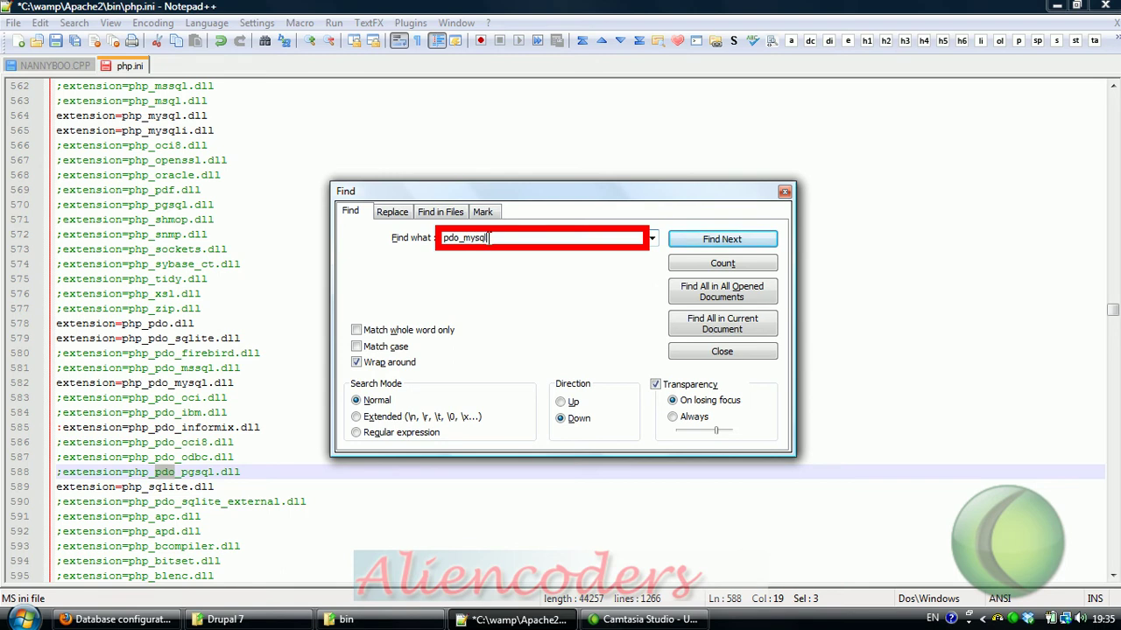
key(Return)
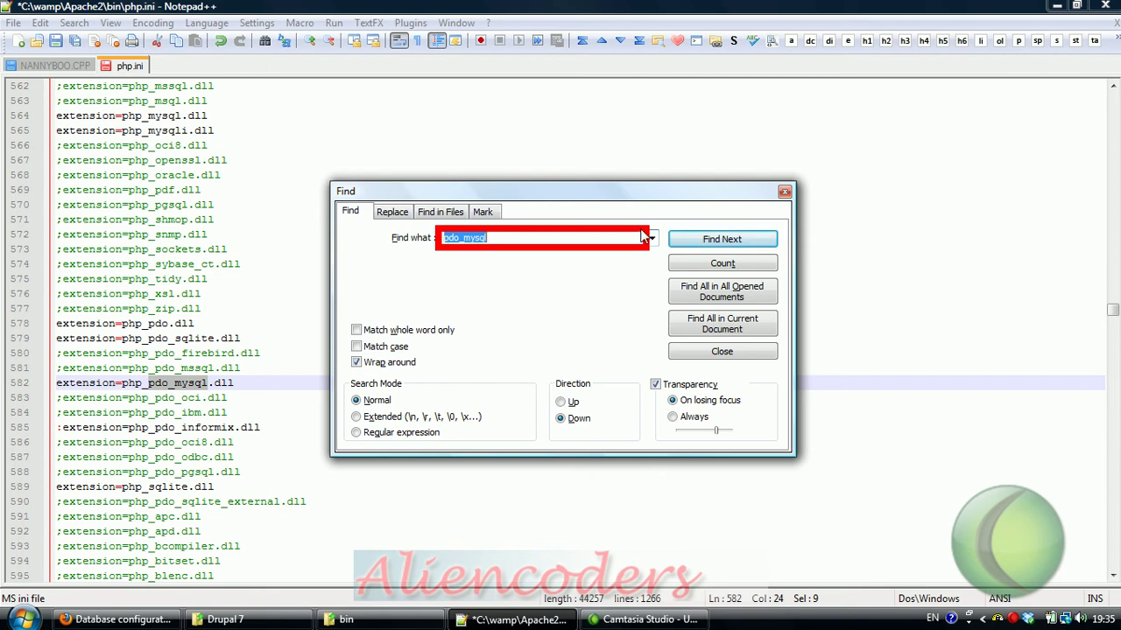
click(784, 193)
click(119, 619)
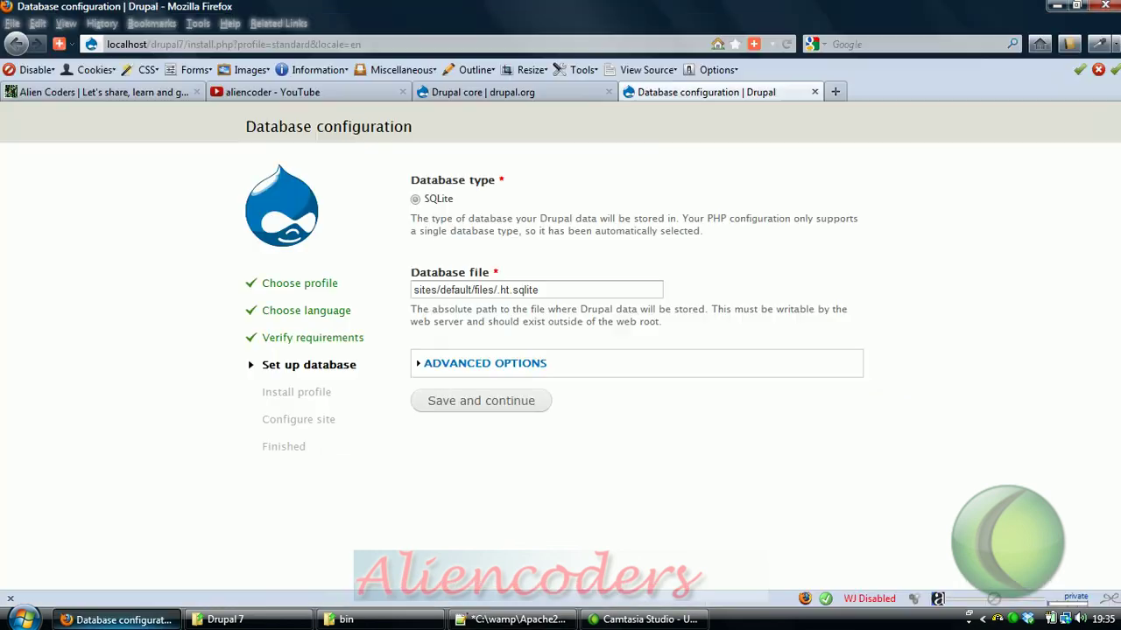
click(420, 404)
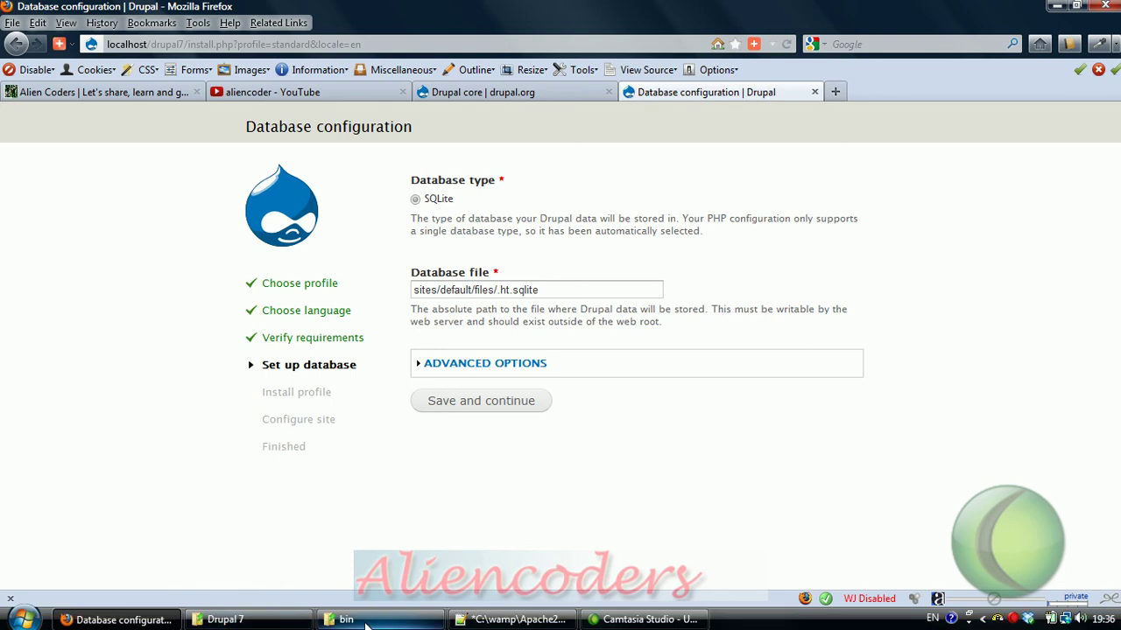
Step: Save php.ini, restart Apache from the WAMP menu, and reload the Drupal database setup page
mouse_move(366, 625)
click(514, 622)
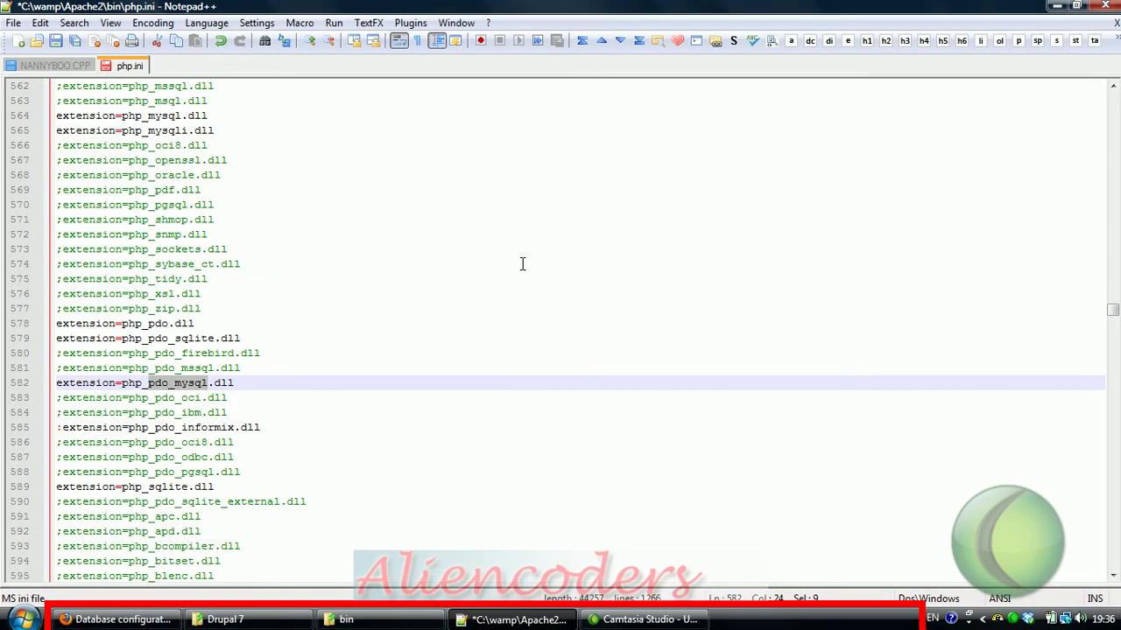
key(ctrl+s)
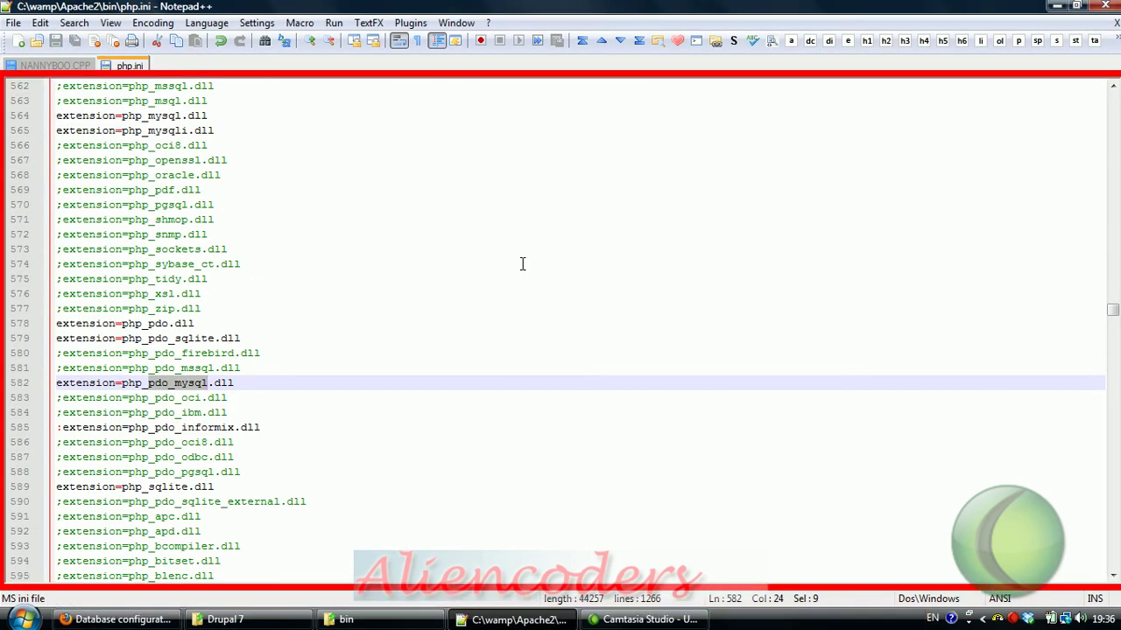
click(996, 618)
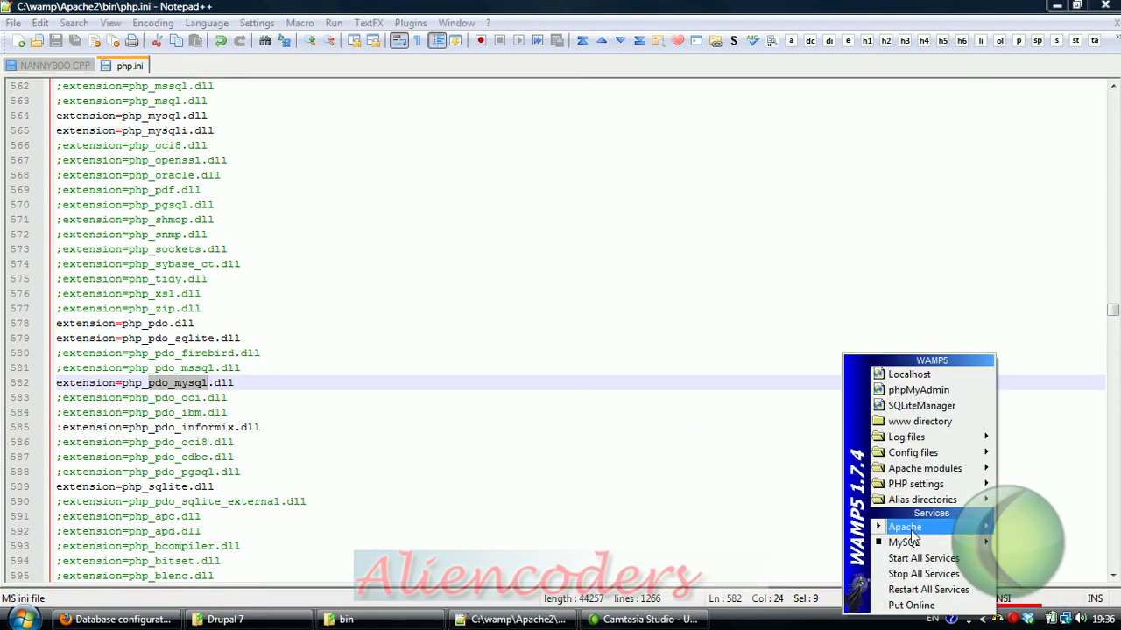
mouse_move(914, 529)
click(755, 470)
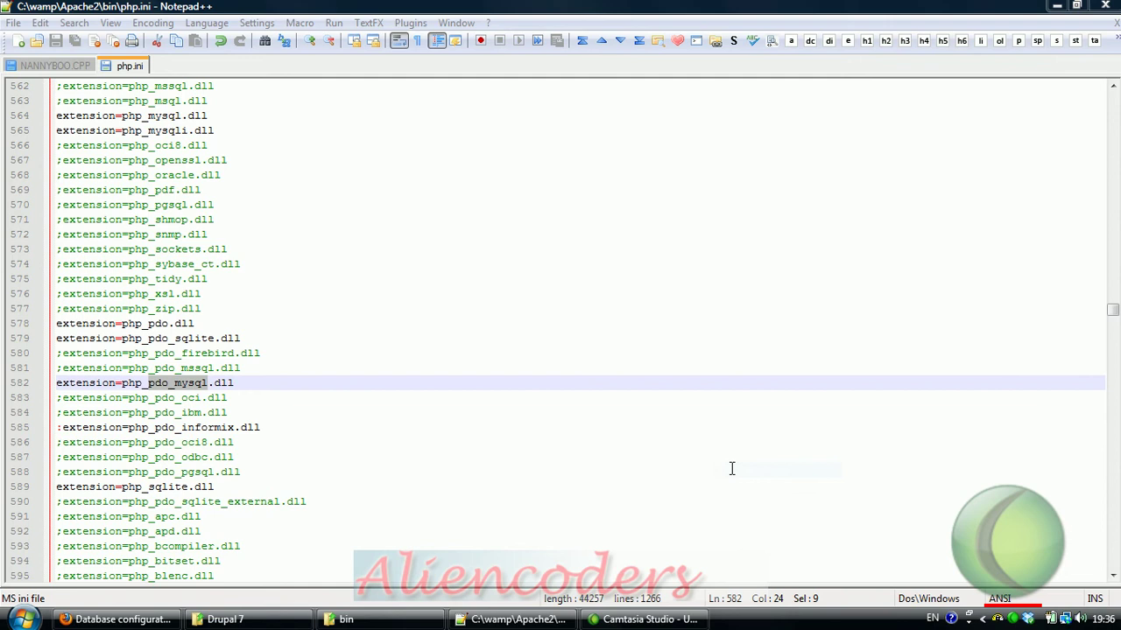
click(1056, 7)
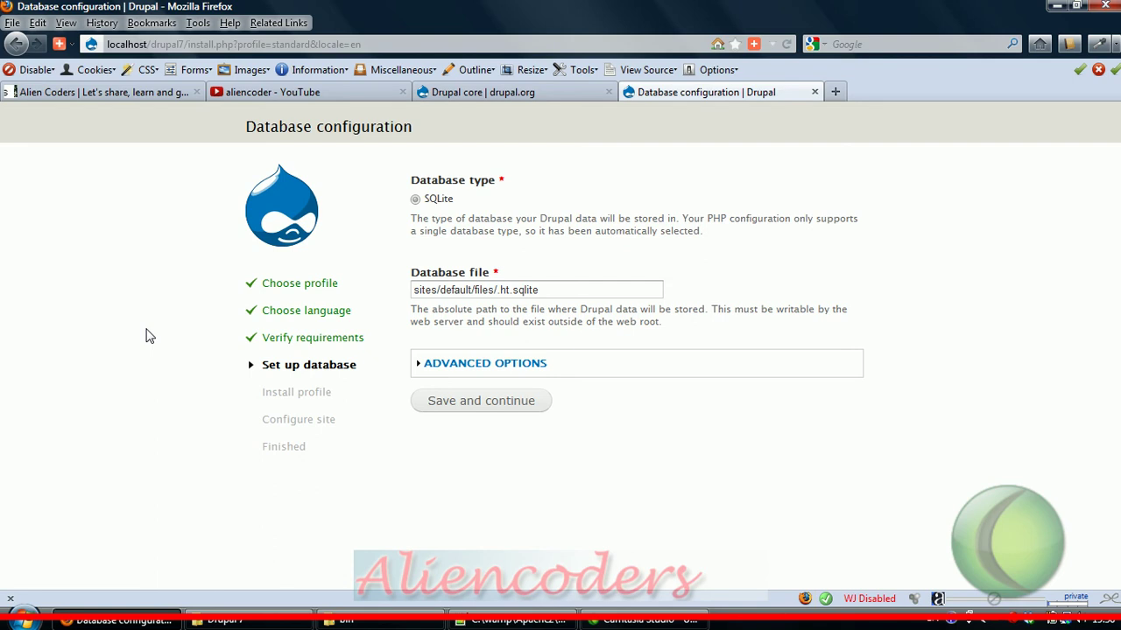
key(F5)
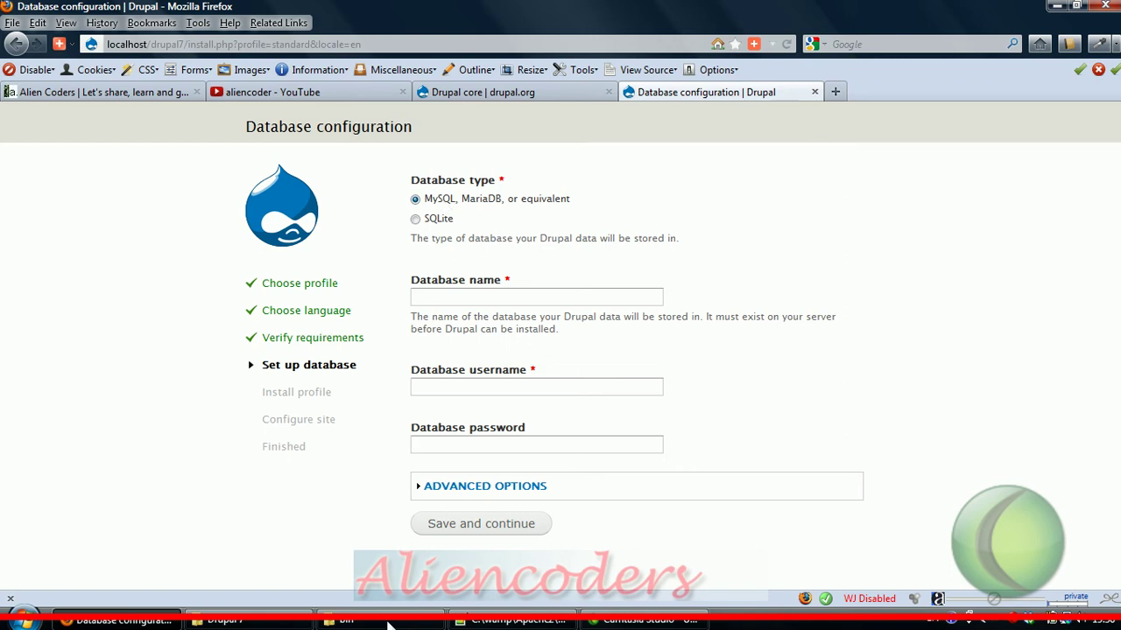
Step: Recheck the pdo_mysql line 582 in php.ini, then return to Drupal's Database name field
key(alt+Tab)
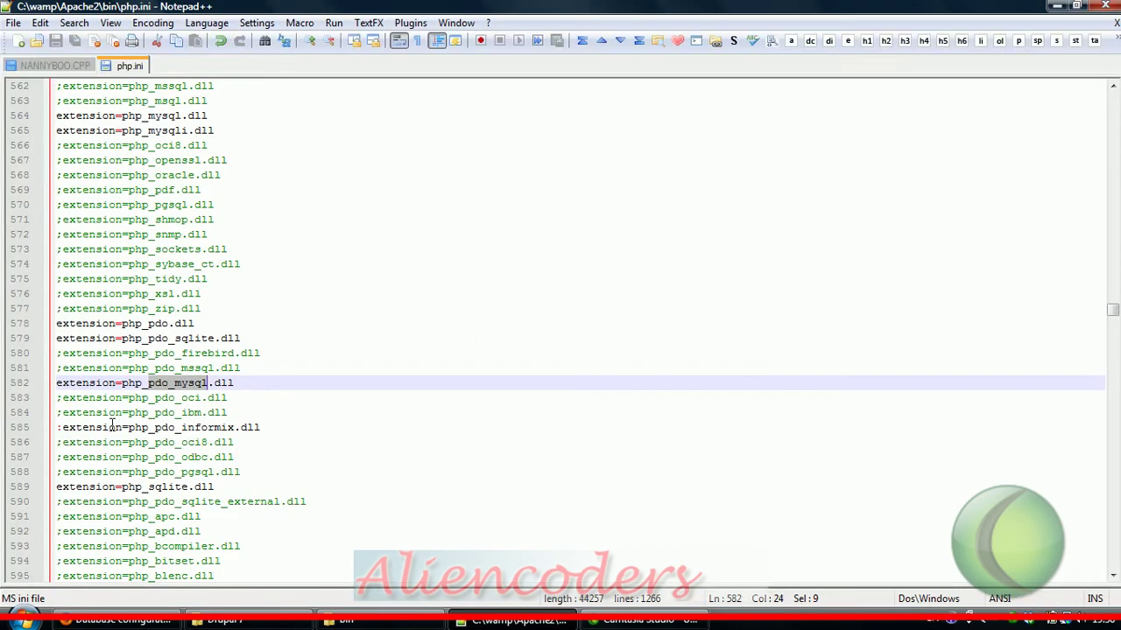
click(62, 383)
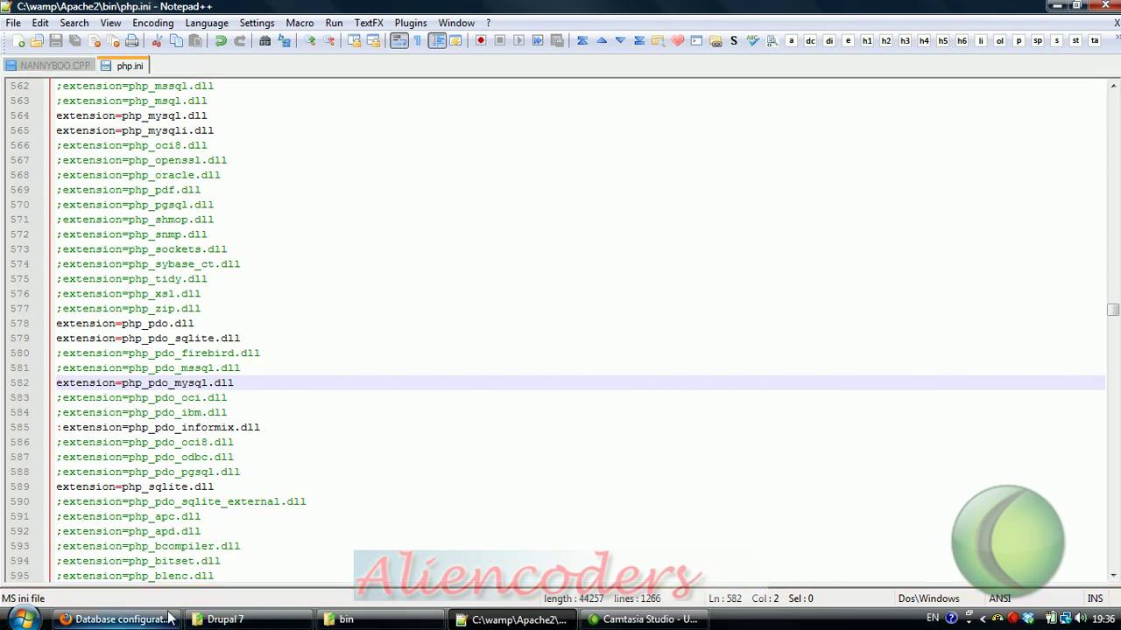
mouse_move(168, 619)
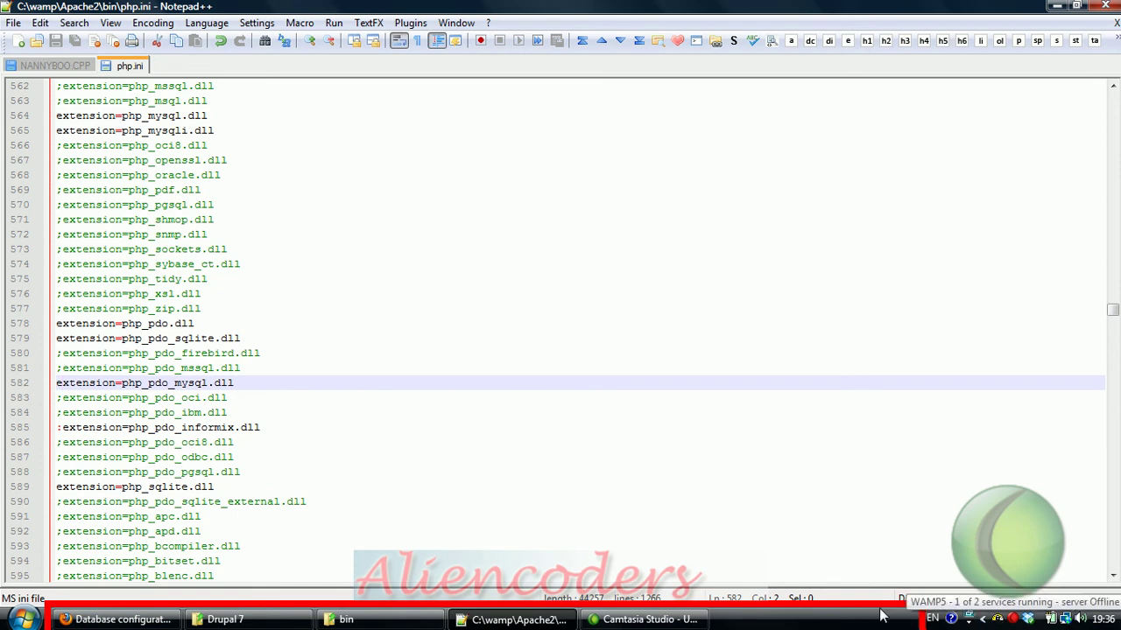
click(156, 620)
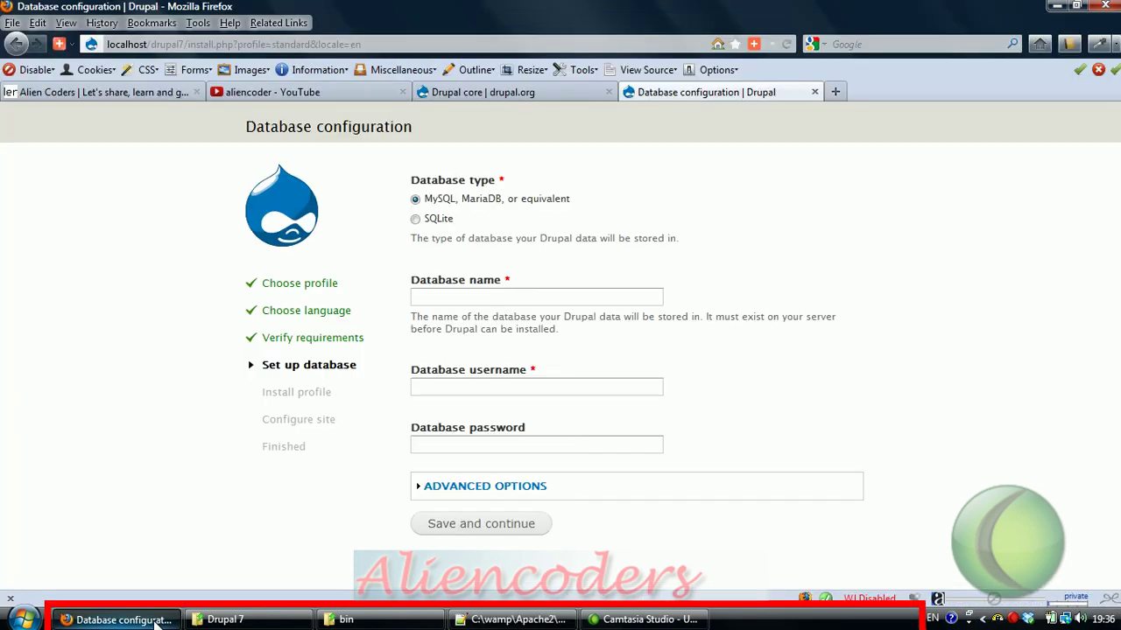
click(467, 298)
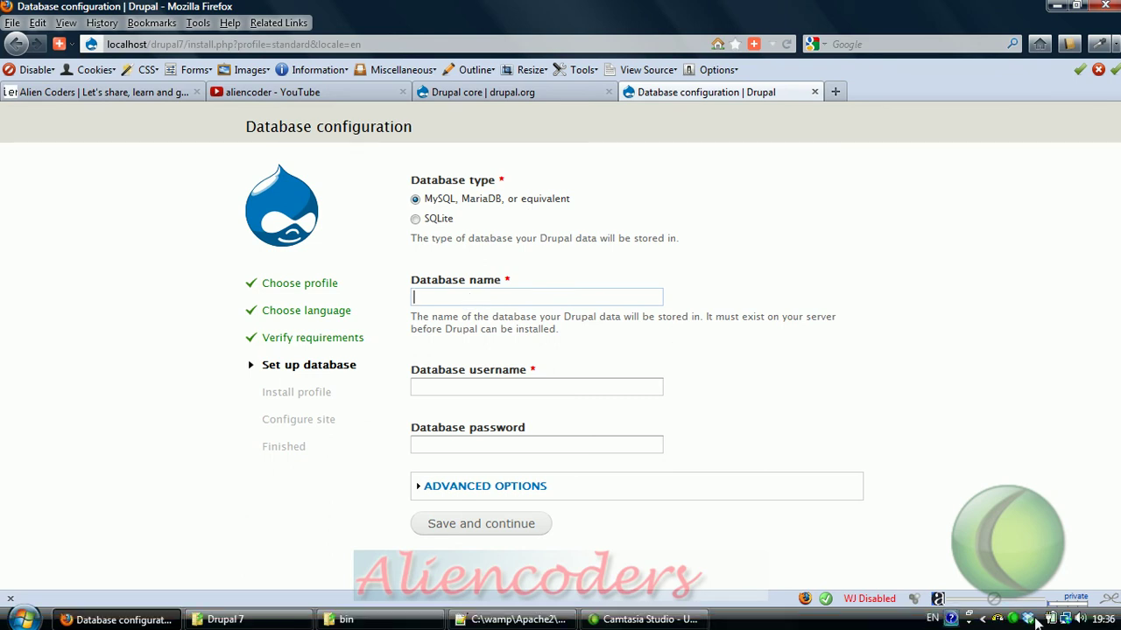
Step: Log in to the WAMP MySQL console with the password, run show databases; and create database drupal7;, then exit
click(998, 619)
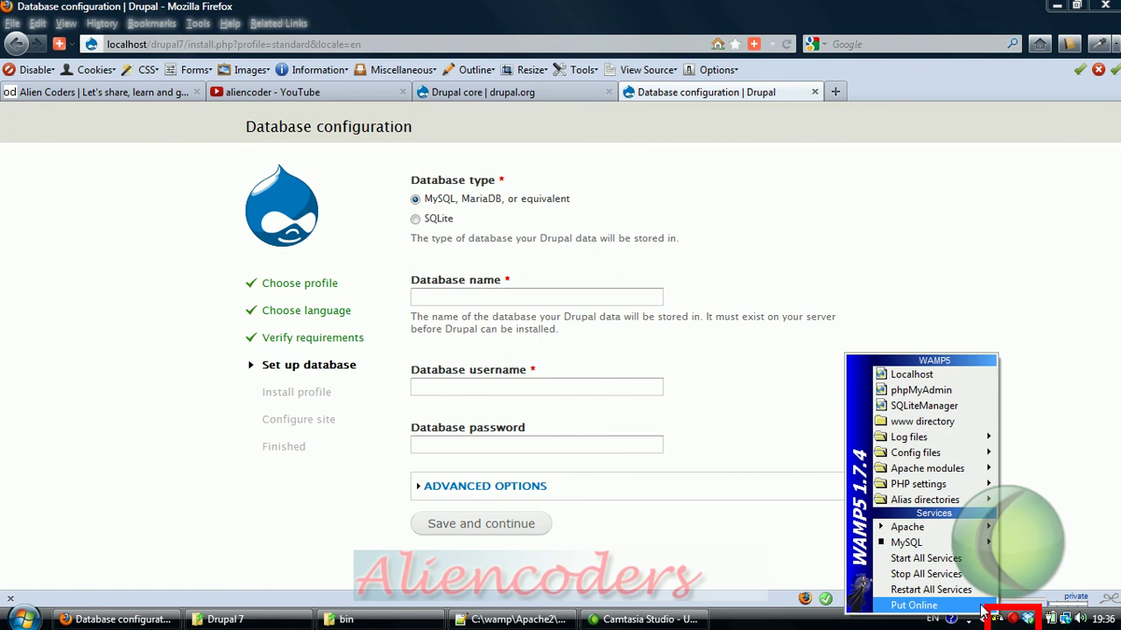
mouse_move(906, 542)
click(803, 543)
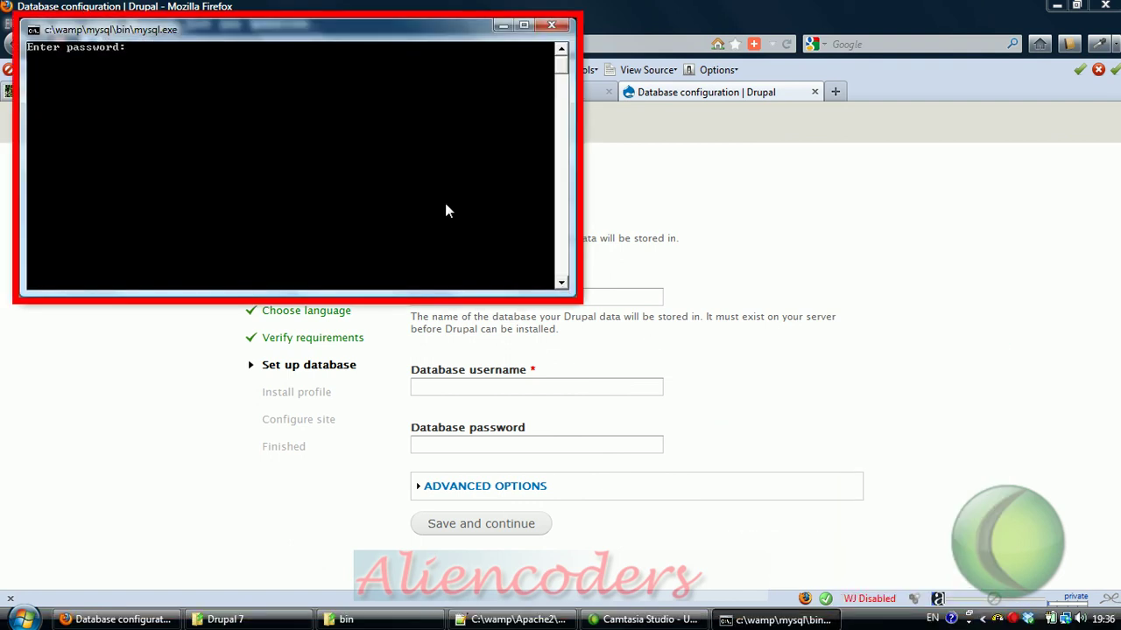
text(*******)
key(Return)
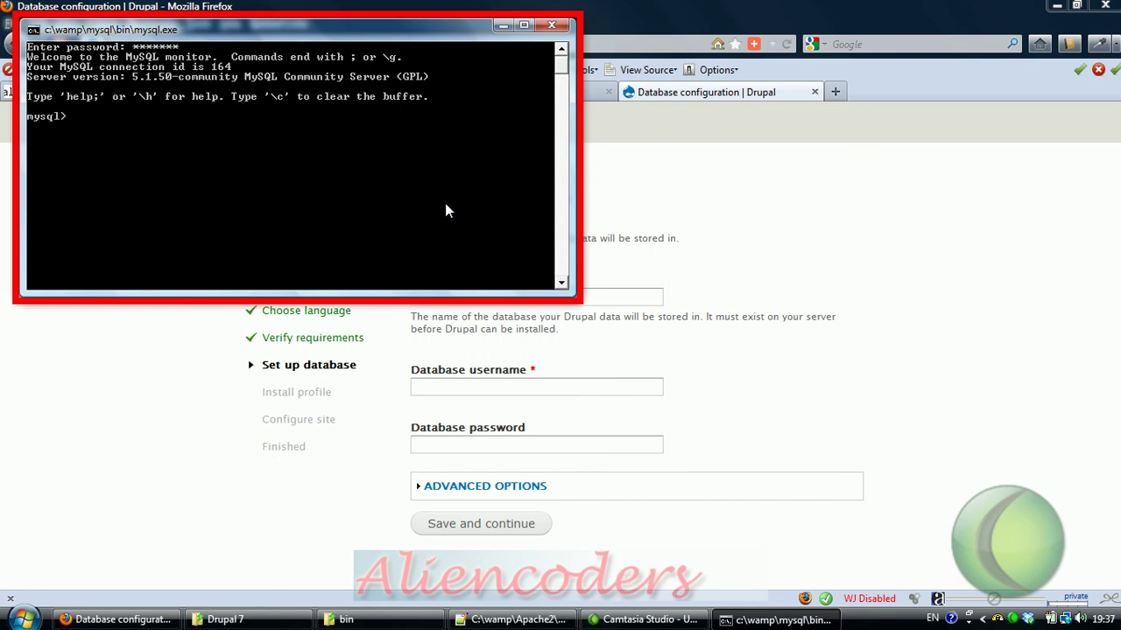
text(show databases;)
key(Return)
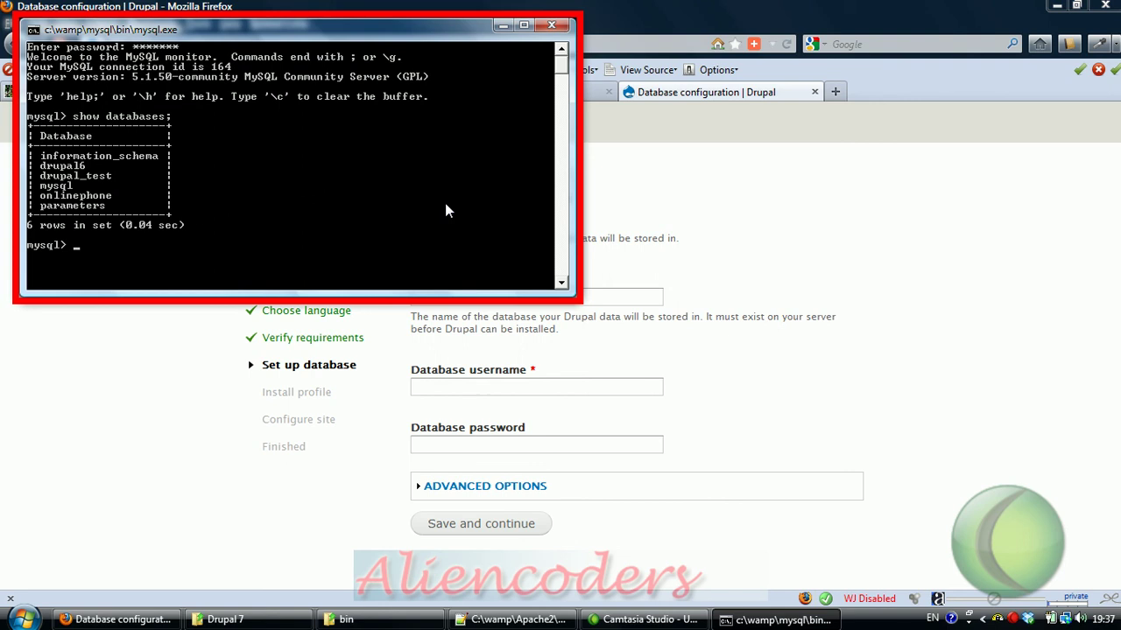
text(create database drupal7;)
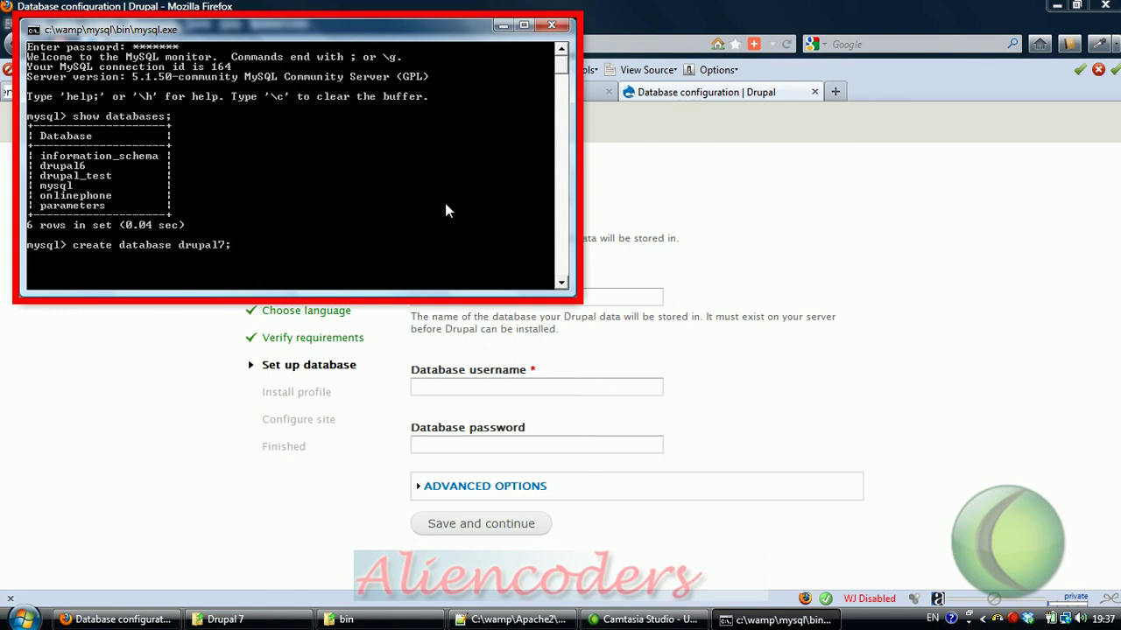
key(Return)
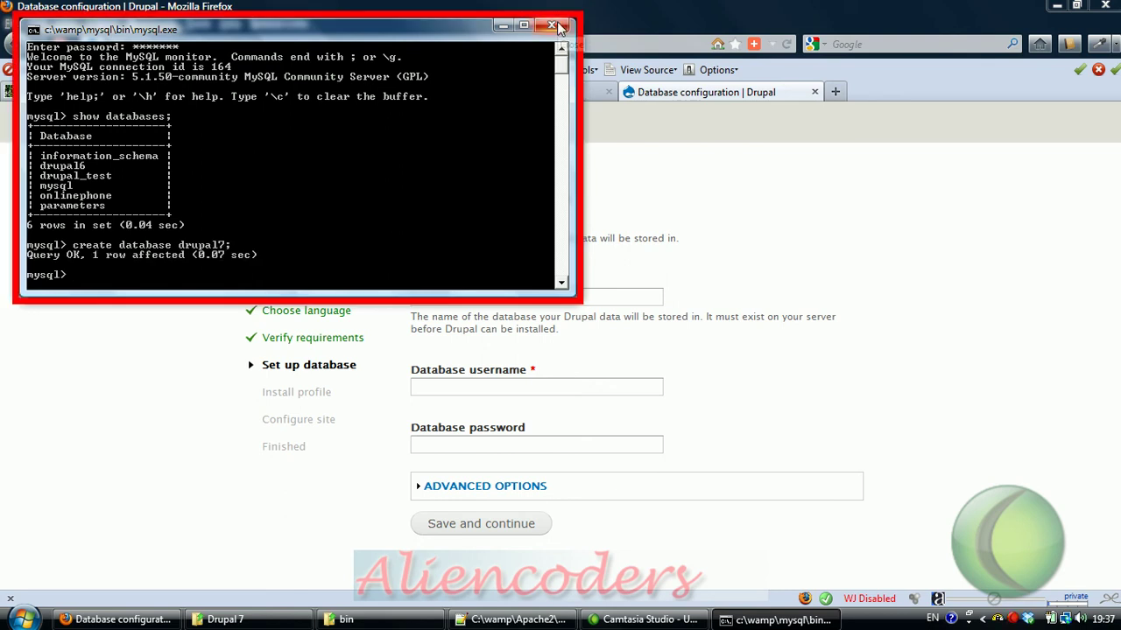
text(exit)
key(Return)
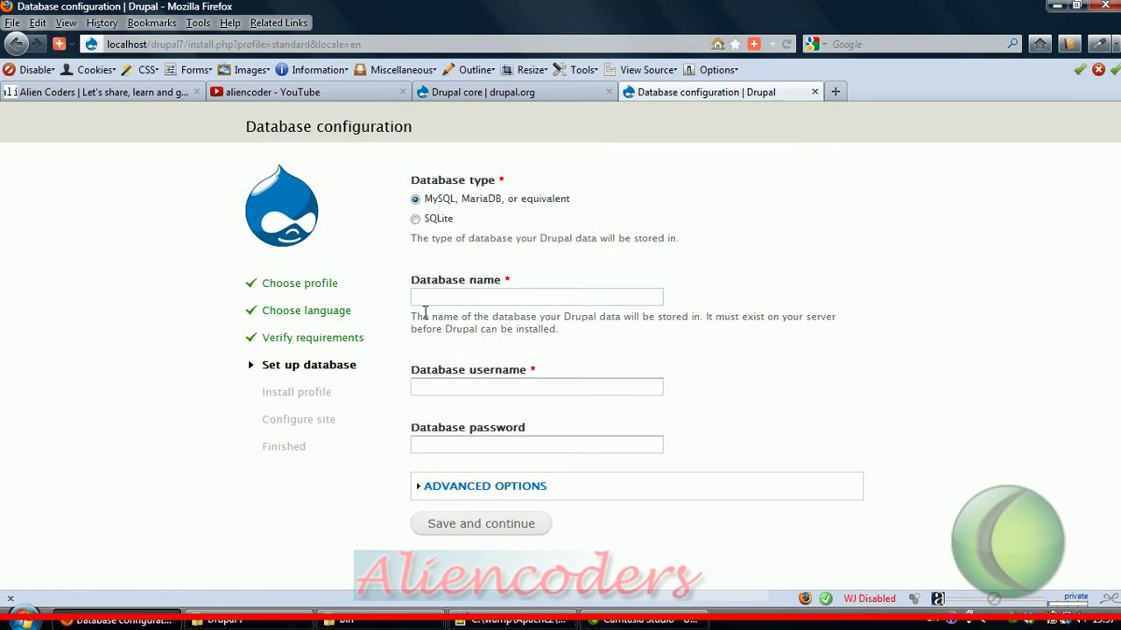
Step: Enter database name drupal7, username root and the password, save and continue, and dismiss the password prompt
click(443, 299)
text(drupal7)
click(473, 385)
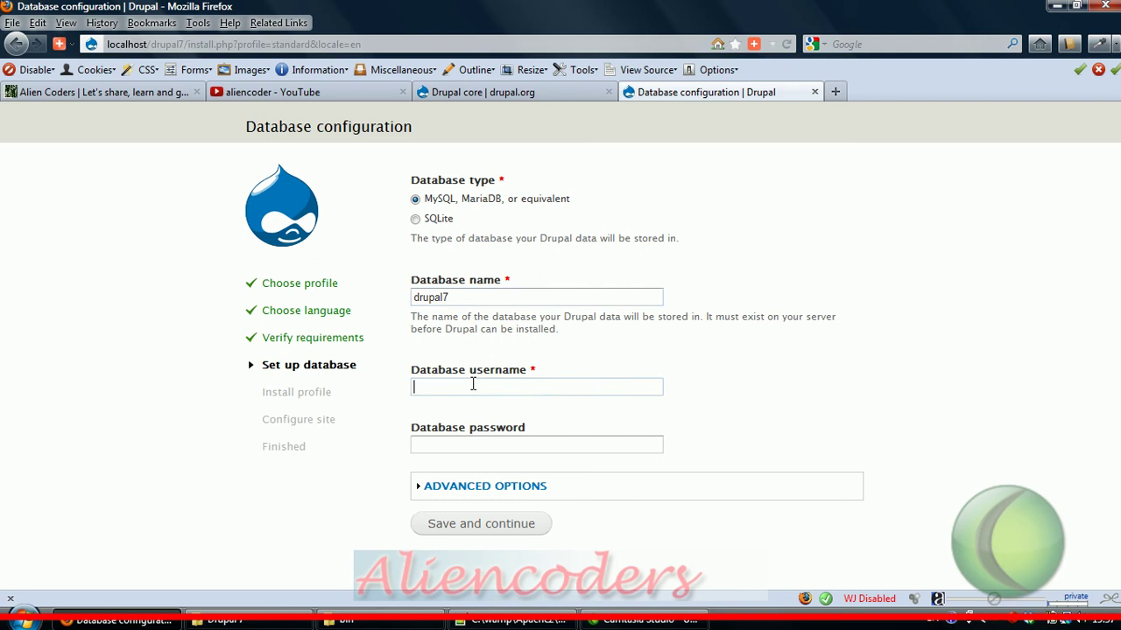
text(root)
click(465, 442)
text(*******)
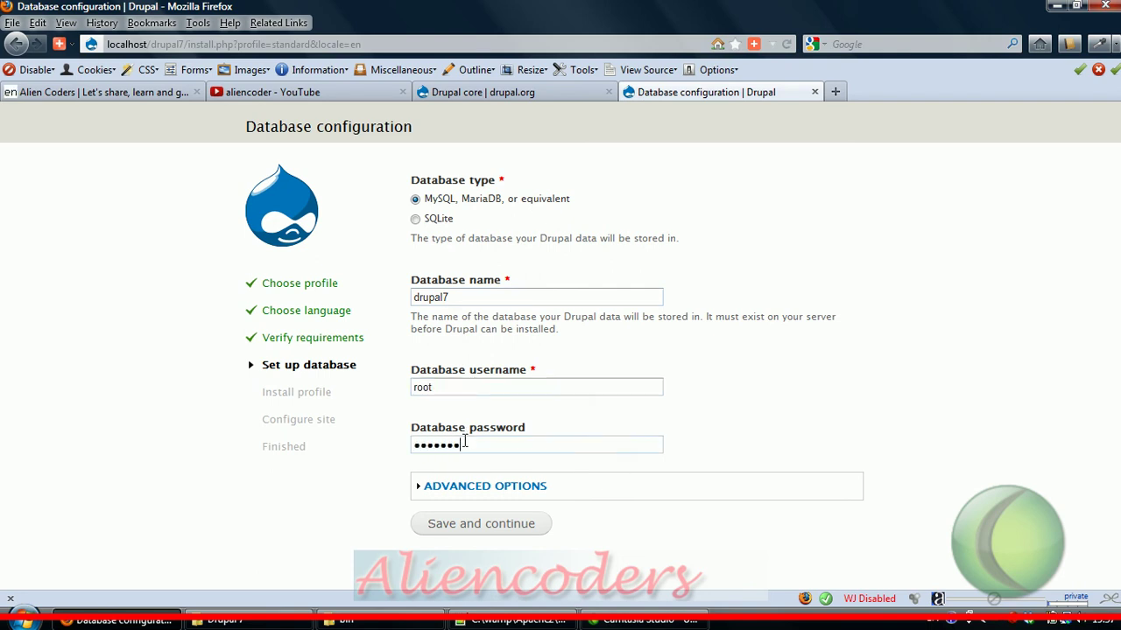
click(474, 531)
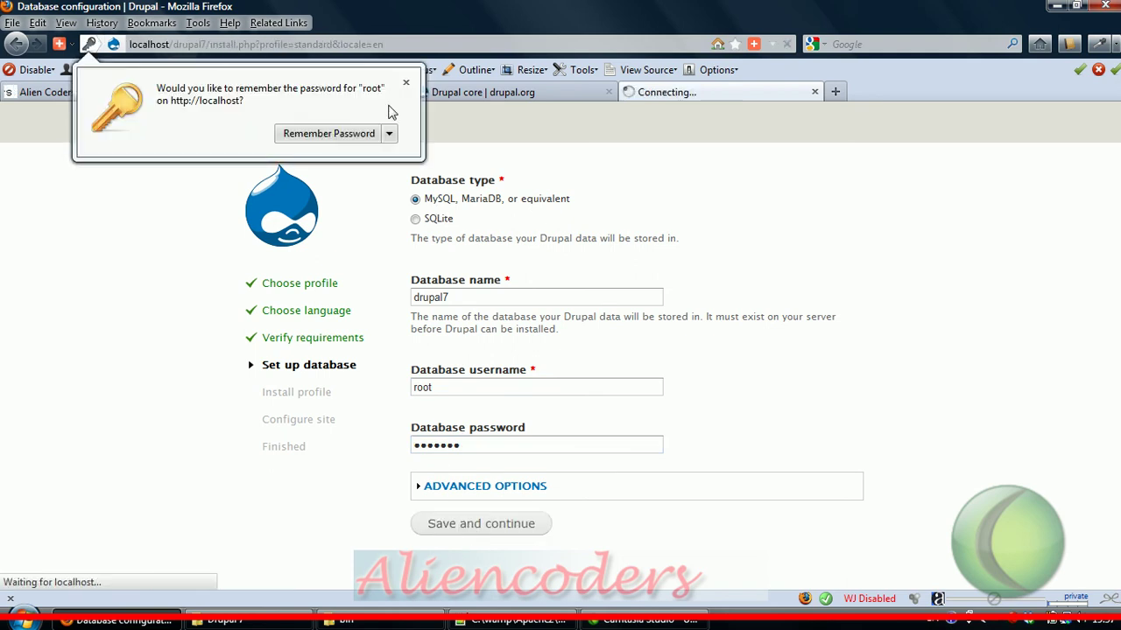
click(406, 84)
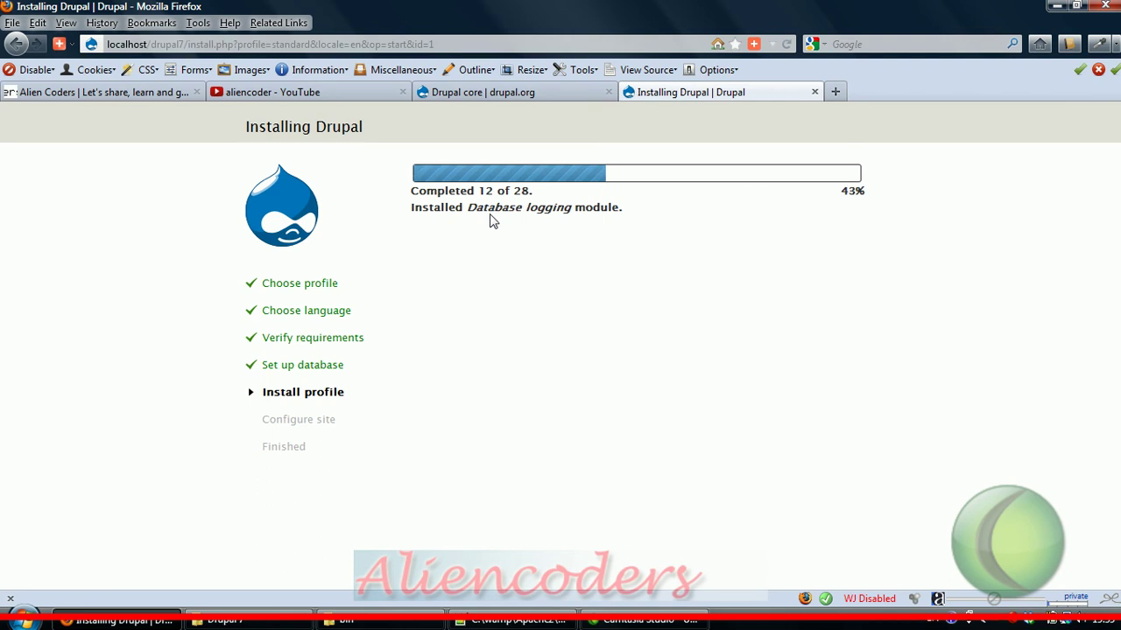
Step: Load localhost/drupal6 in a new Firefox tab
key(ctrl+t)
text(loc)
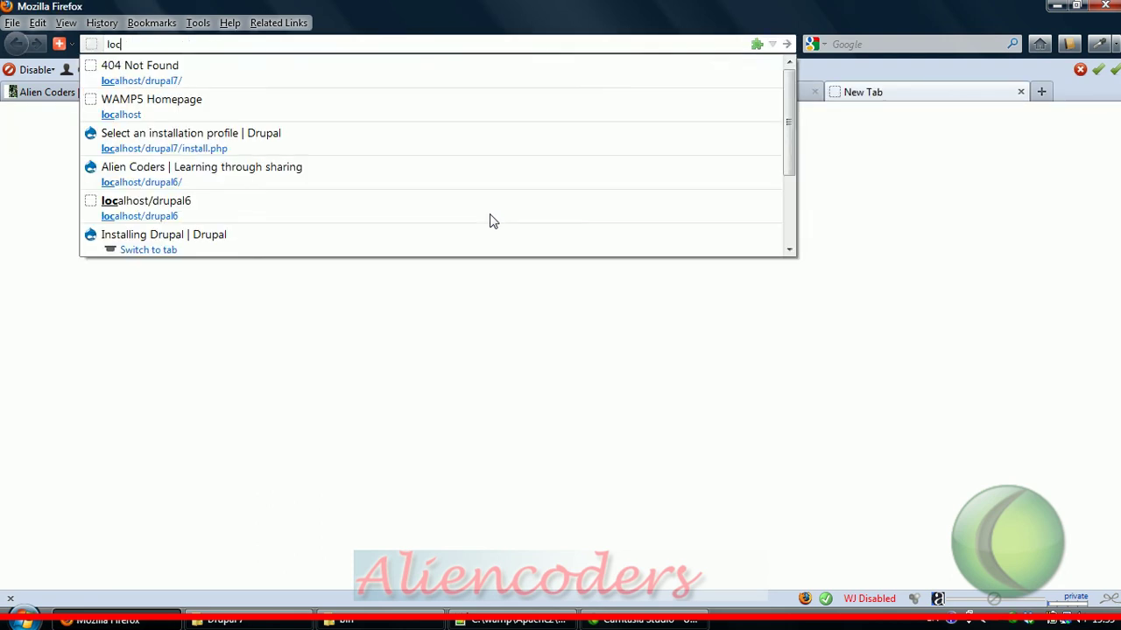
text(alhost/dru)
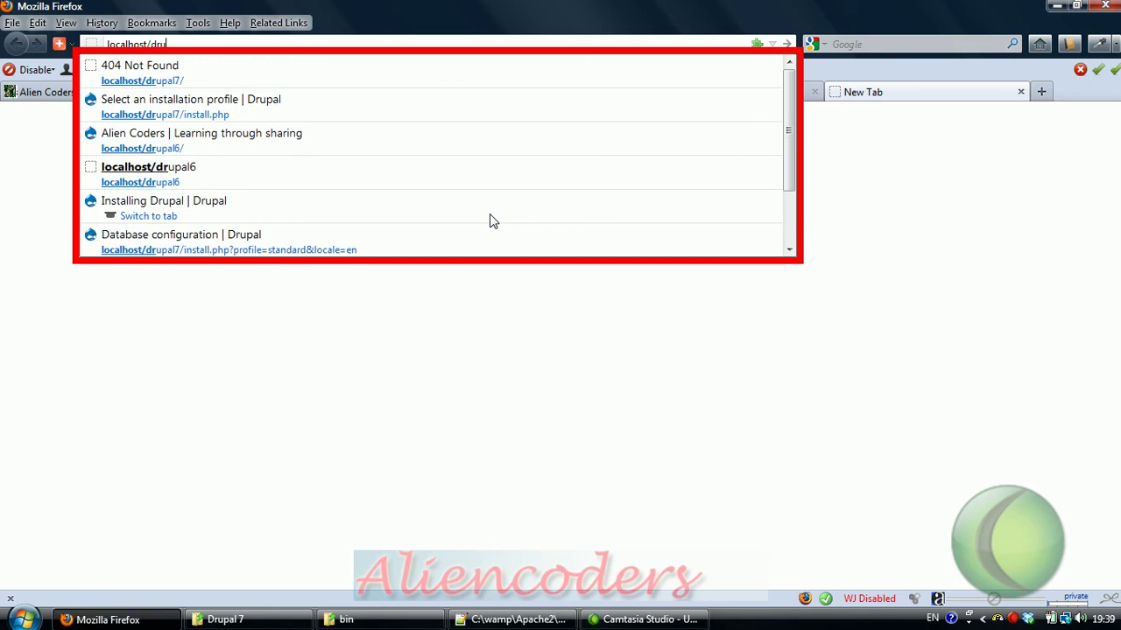
text(pal6)
key(Return)
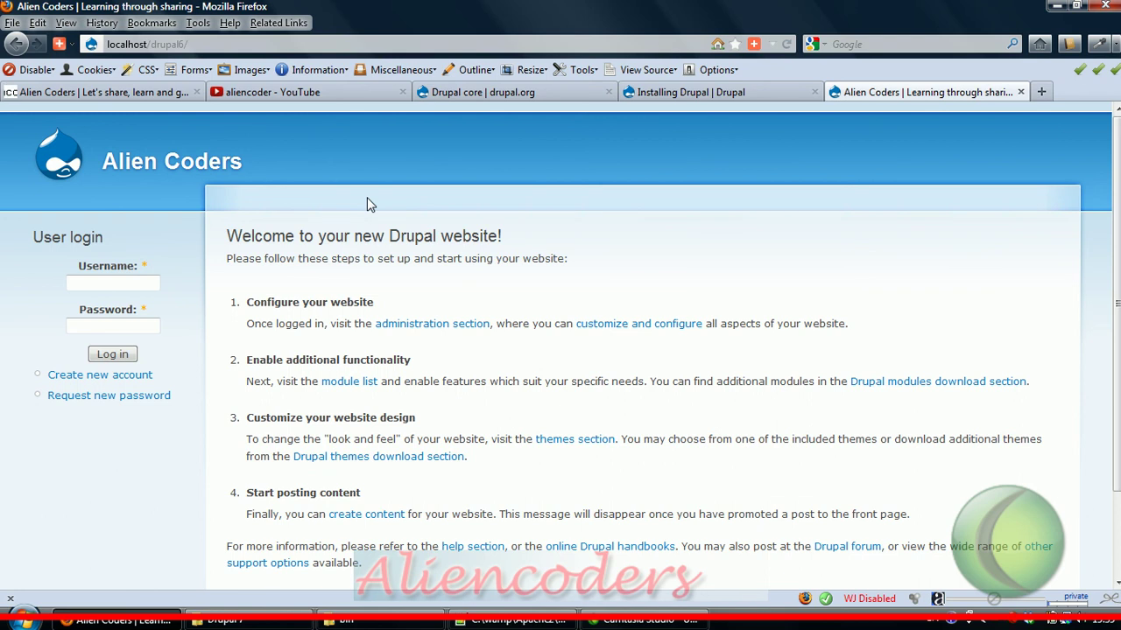
Step: Check the install progress and Drupal 6 welcome page, then view the aliencoder YouTube results
click(658, 95)
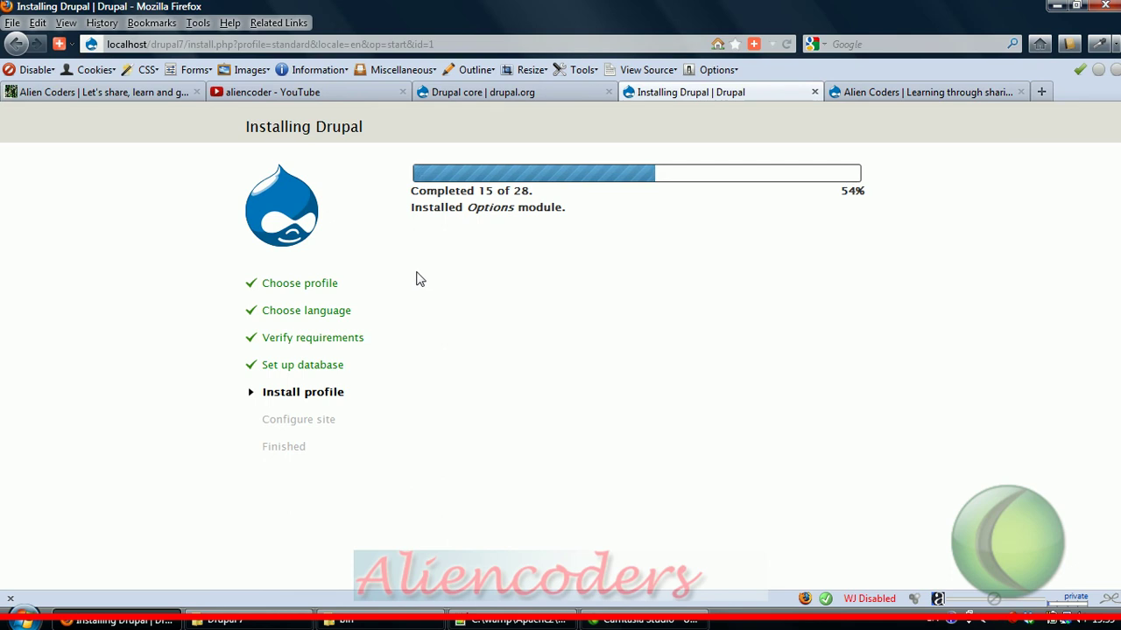
click(911, 91)
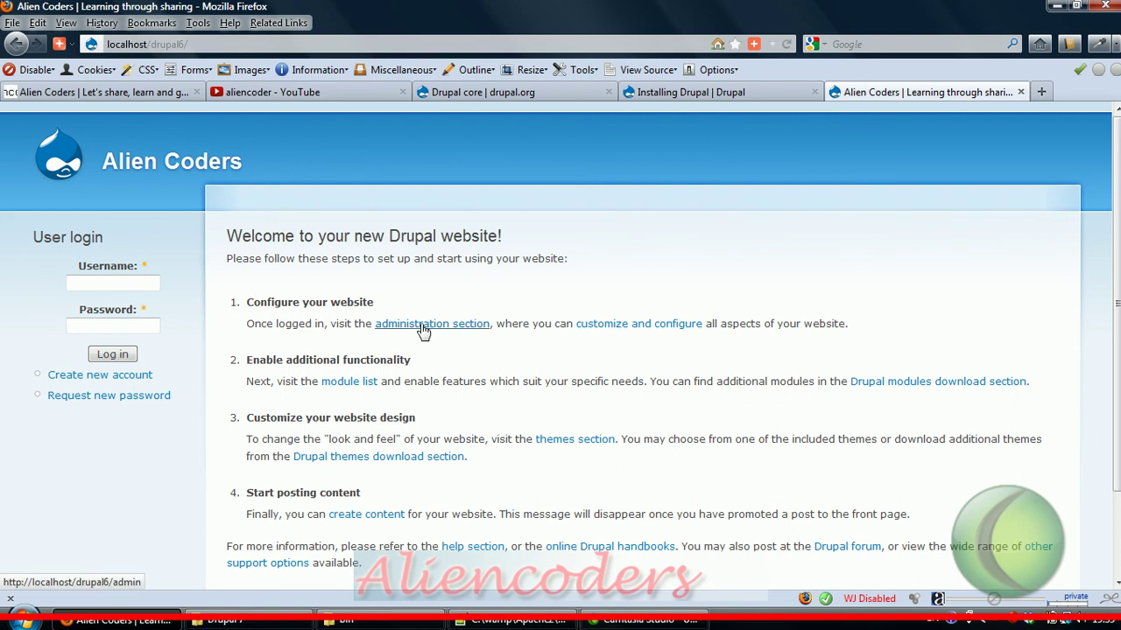
click(685, 96)
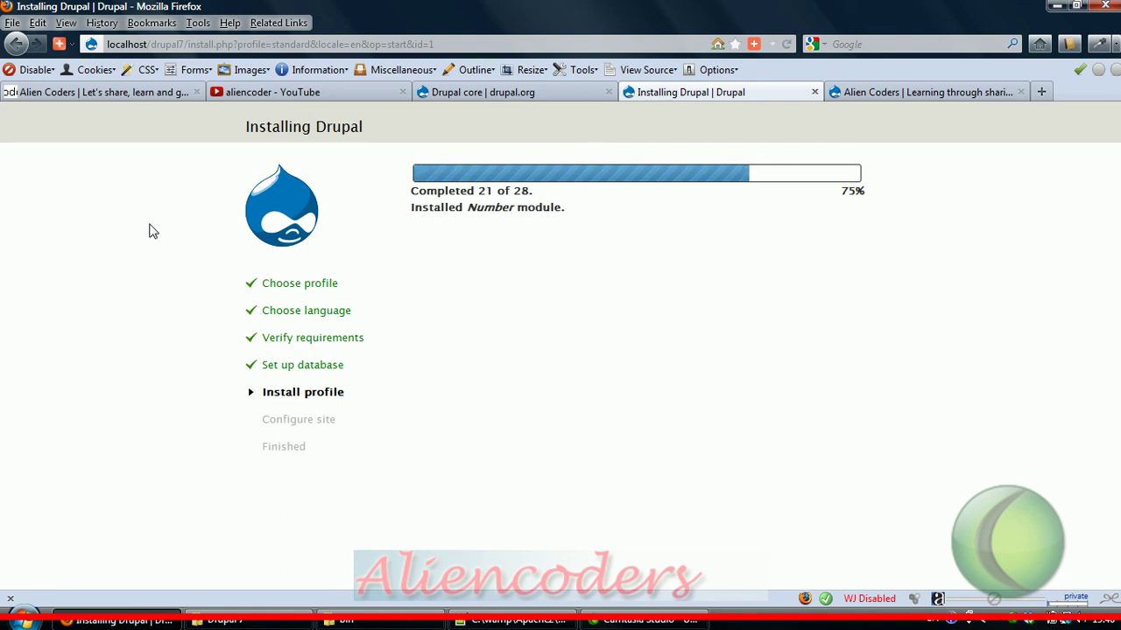
click(294, 93)
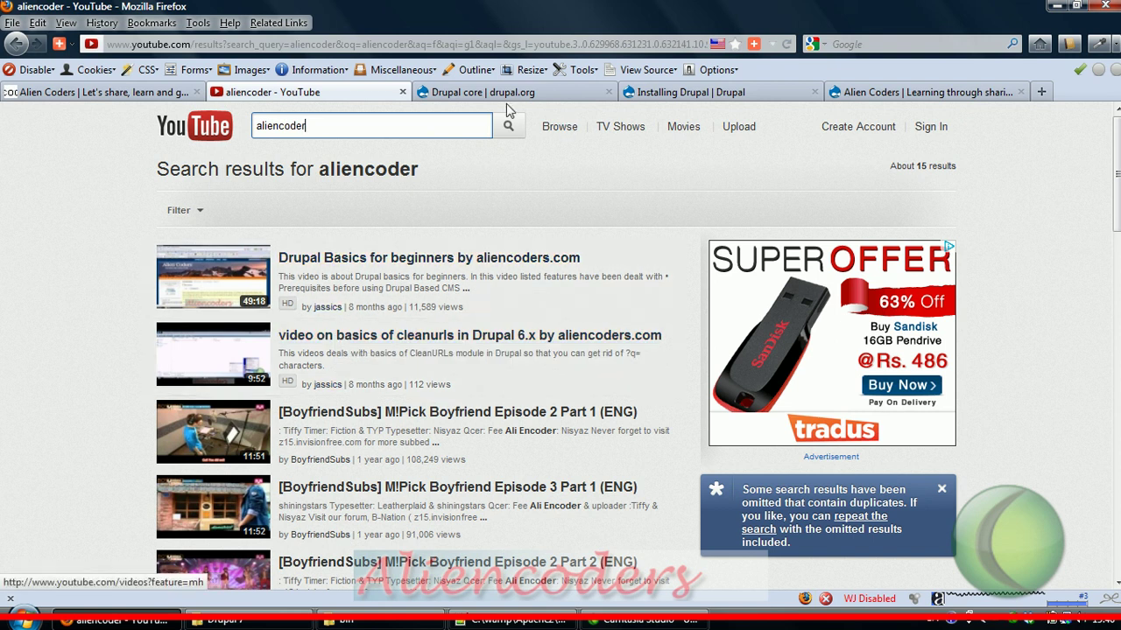
Step: Open the Computer Networks blog category on the live Alien Coders site
click(171, 94)
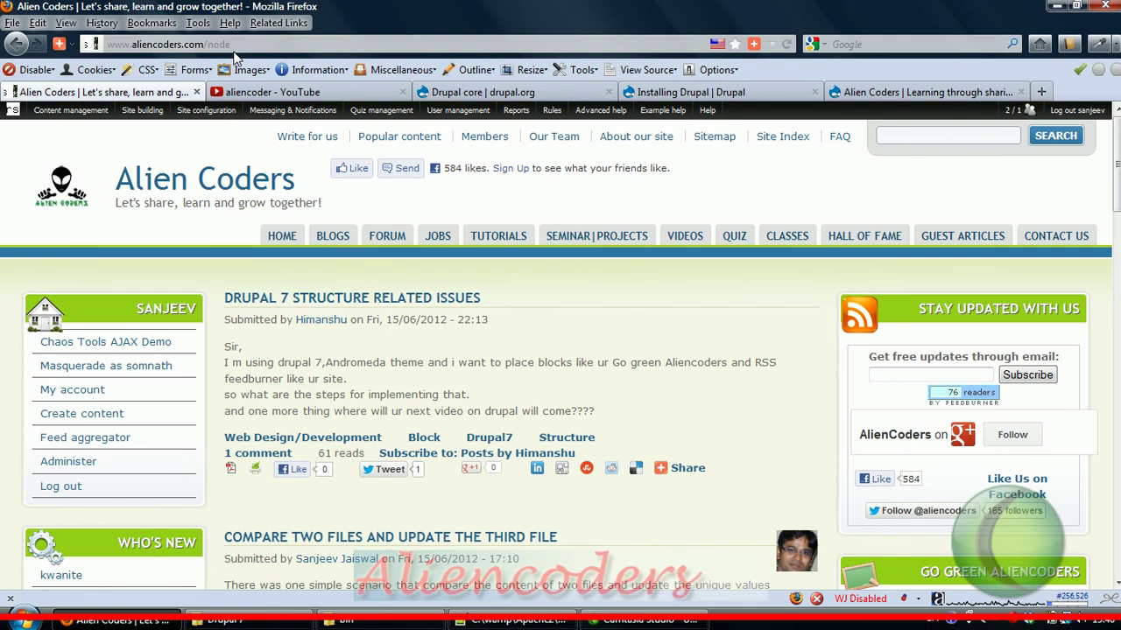
mouse_move(337, 241)
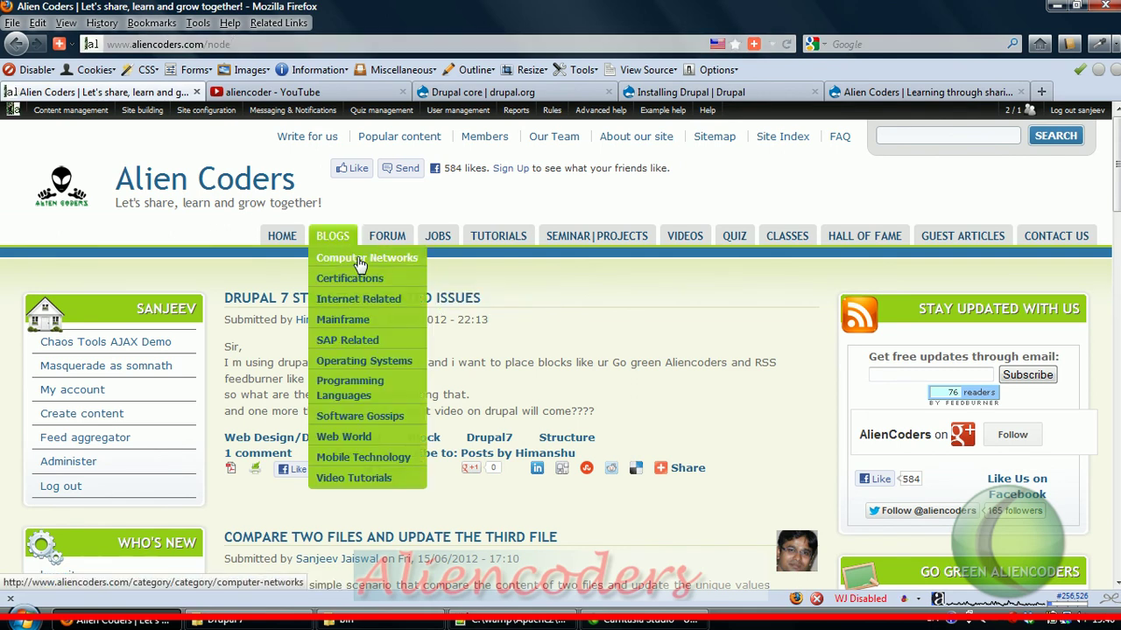
click(359, 263)
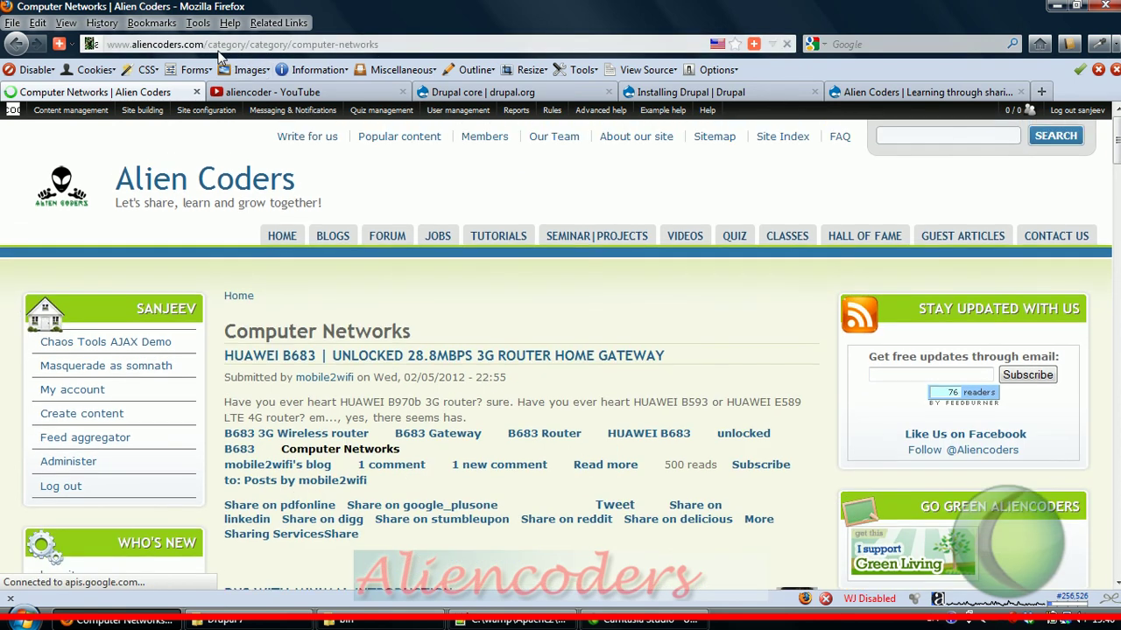
Step: Edit and reload the Computer Networks page address, check install progress, then view the Drupal 6 tab
click(210, 43)
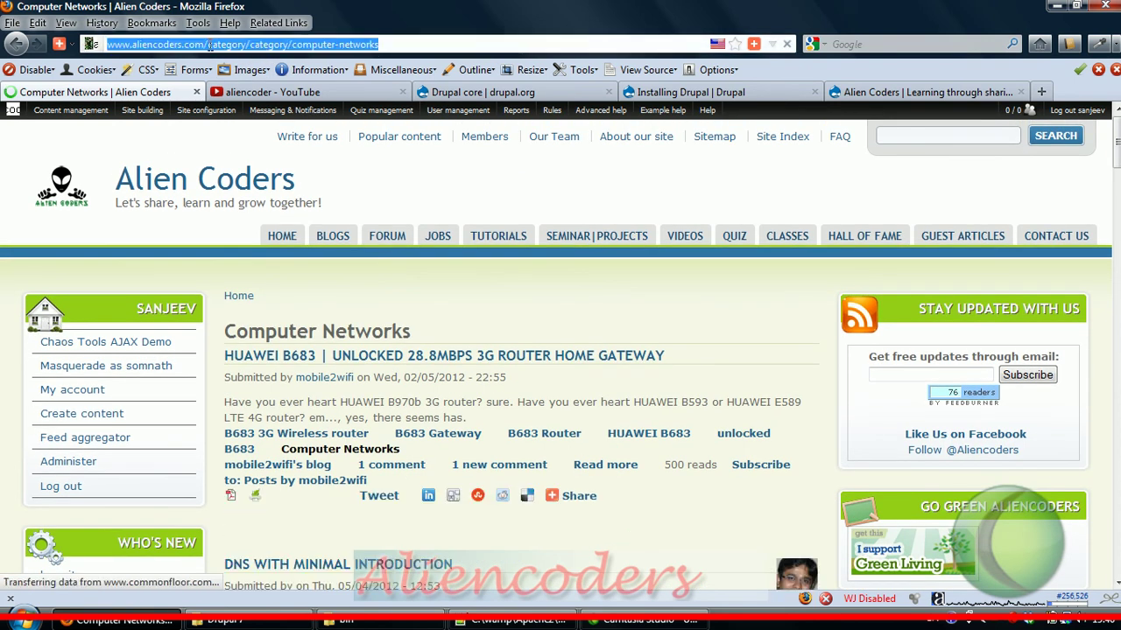
click(210, 43)
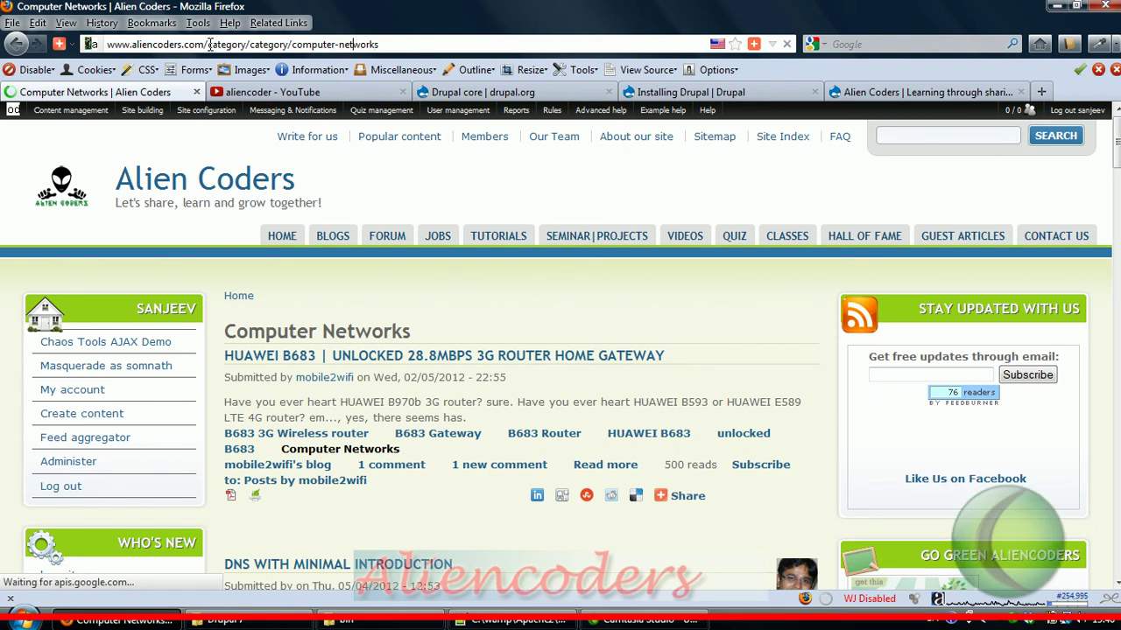
key(Left)
key(Left)
key(Left)
key(Left)
key(Left)
key(Left)
key(Left)
key(Left)
key(Left)
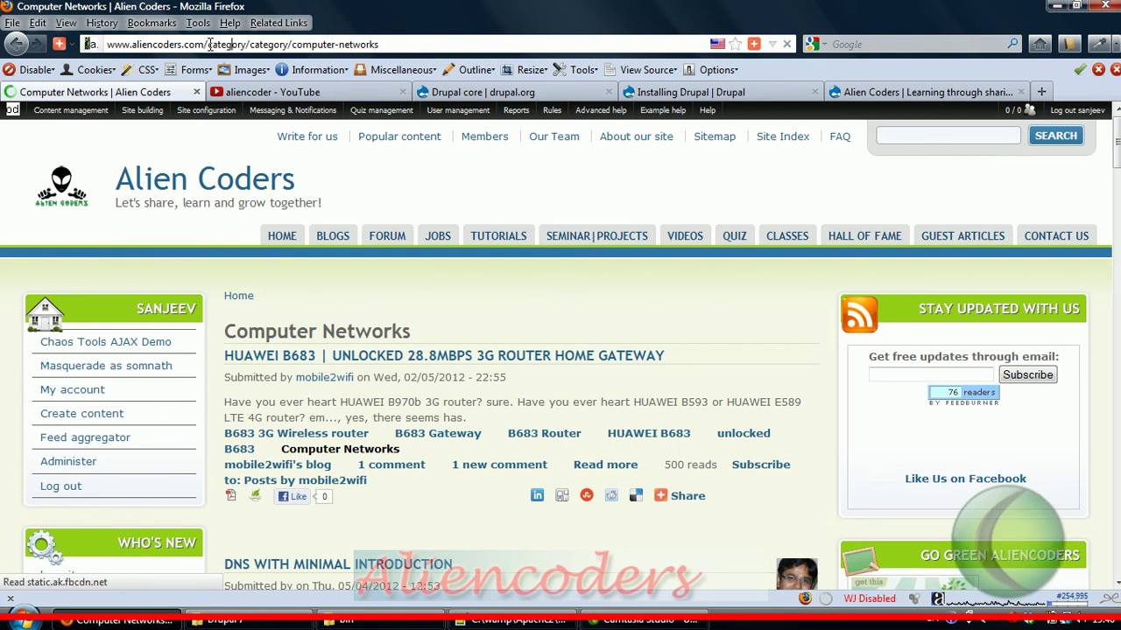
text(t)
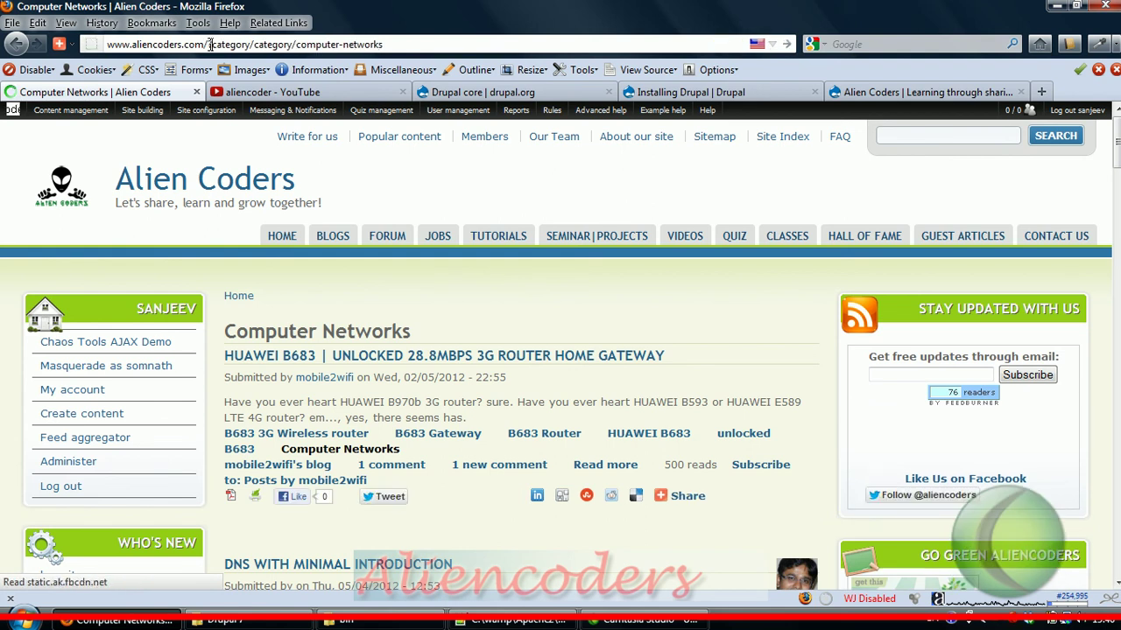
text(q=)
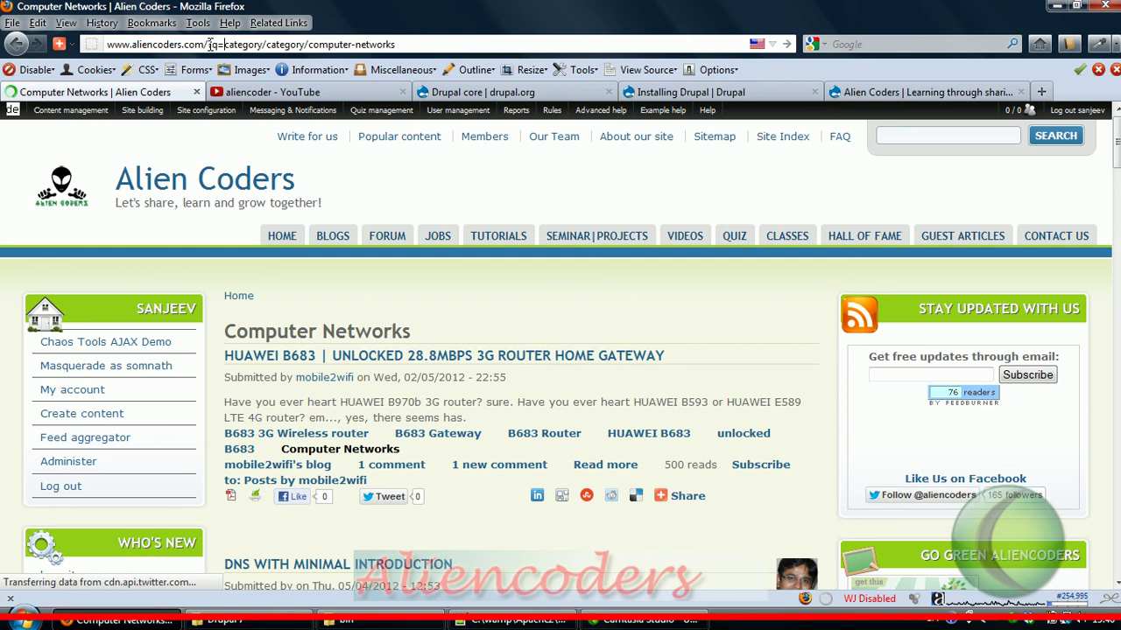
key(BackSpace)
key(BackSpace)
key(BackSpace)
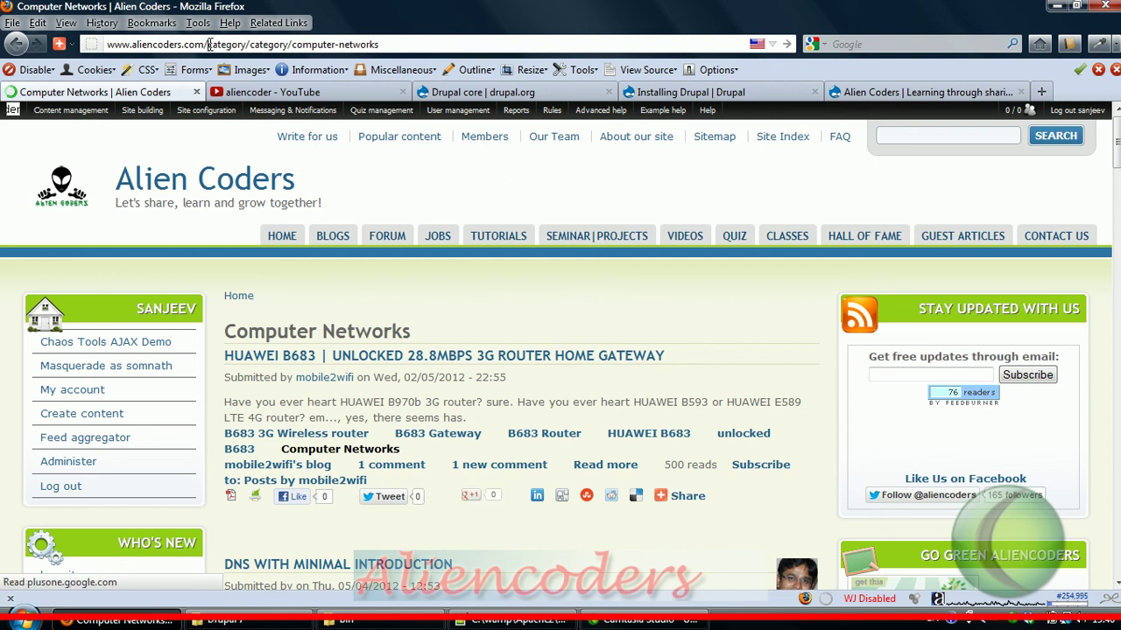
key(Return)
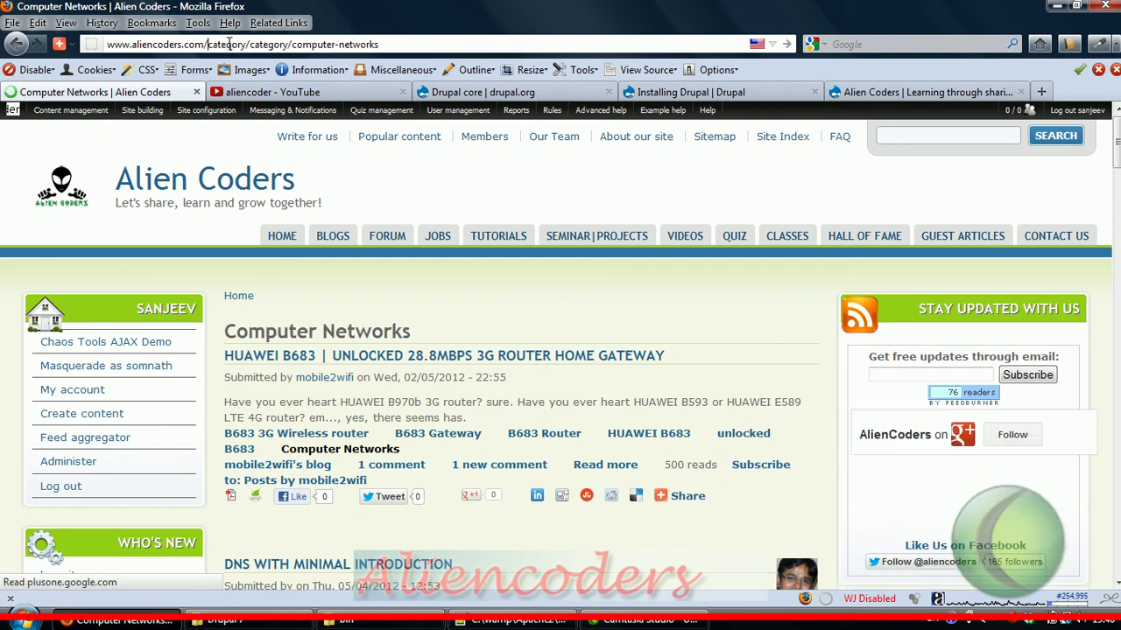
click(757, 92)
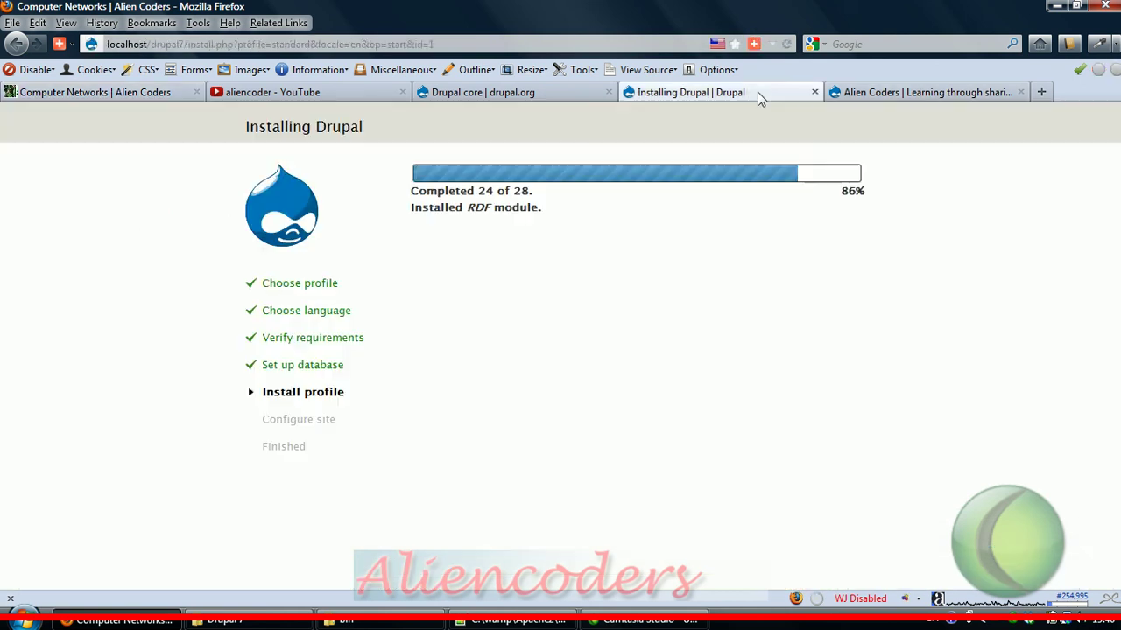
click(921, 93)
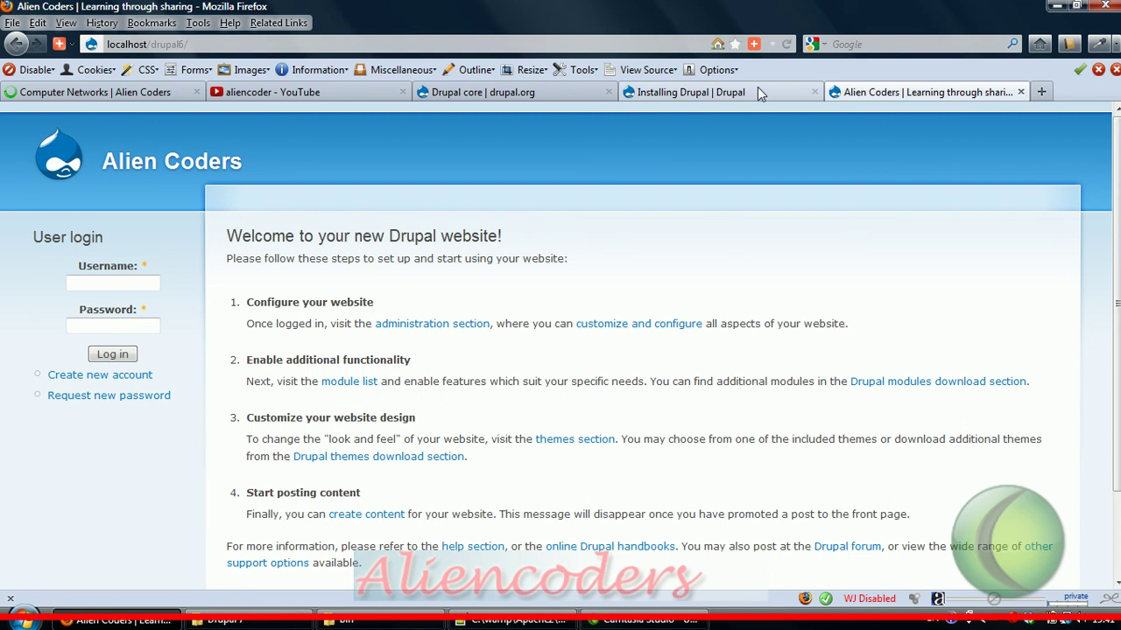
Step: Check the Drupal installer progress (96%) and close the Drupal 7 folder window
click(636, 113)
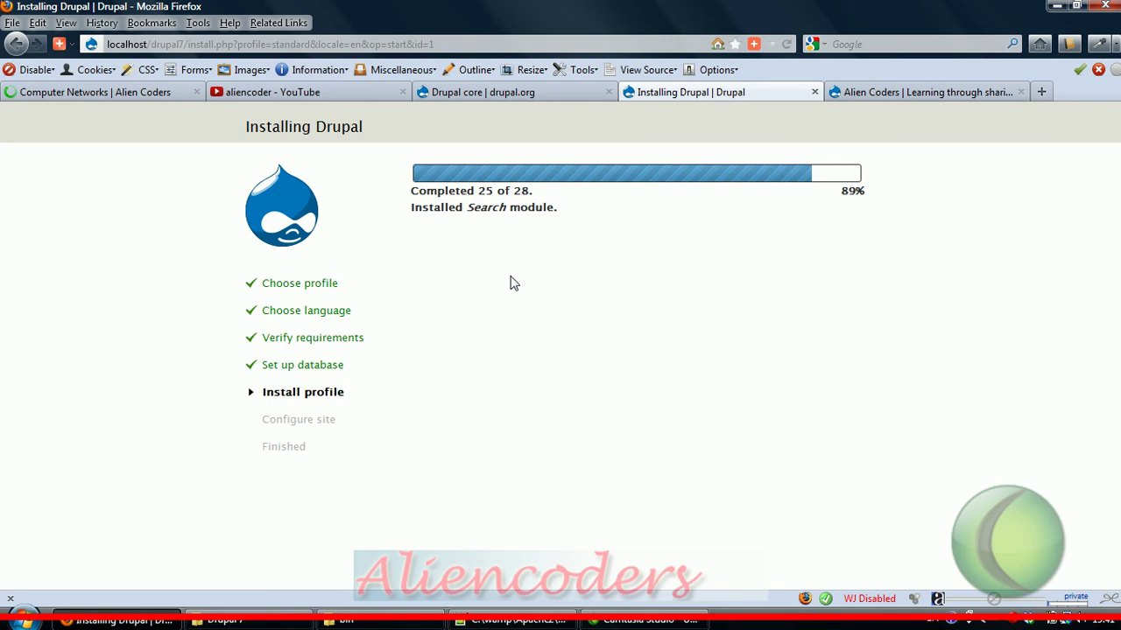
click(245, 620)
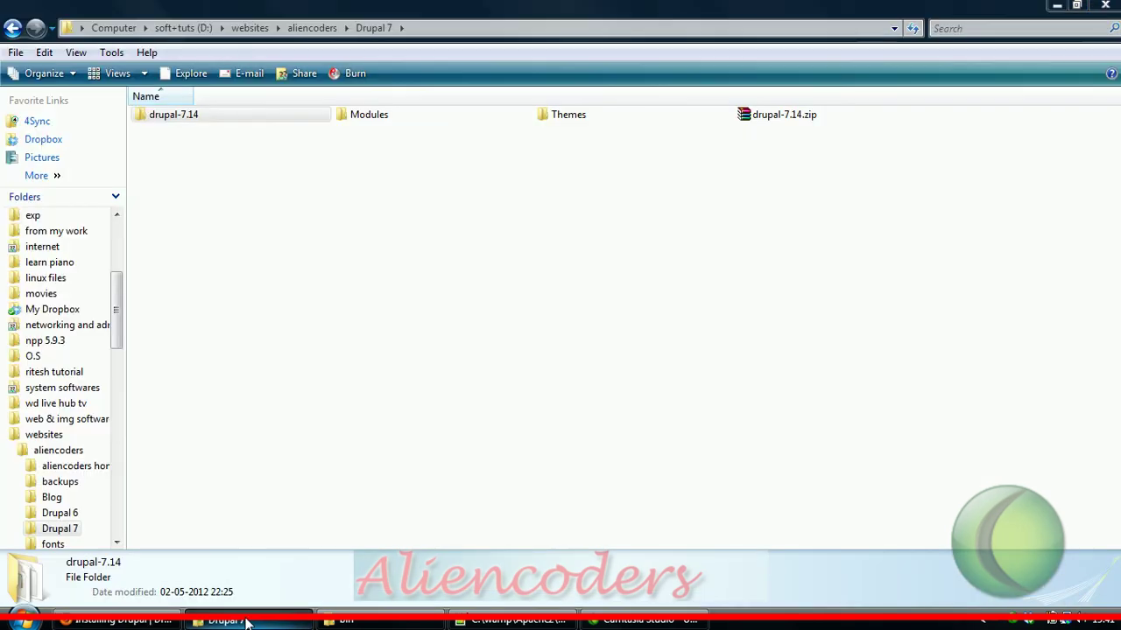
click(1105, 9)
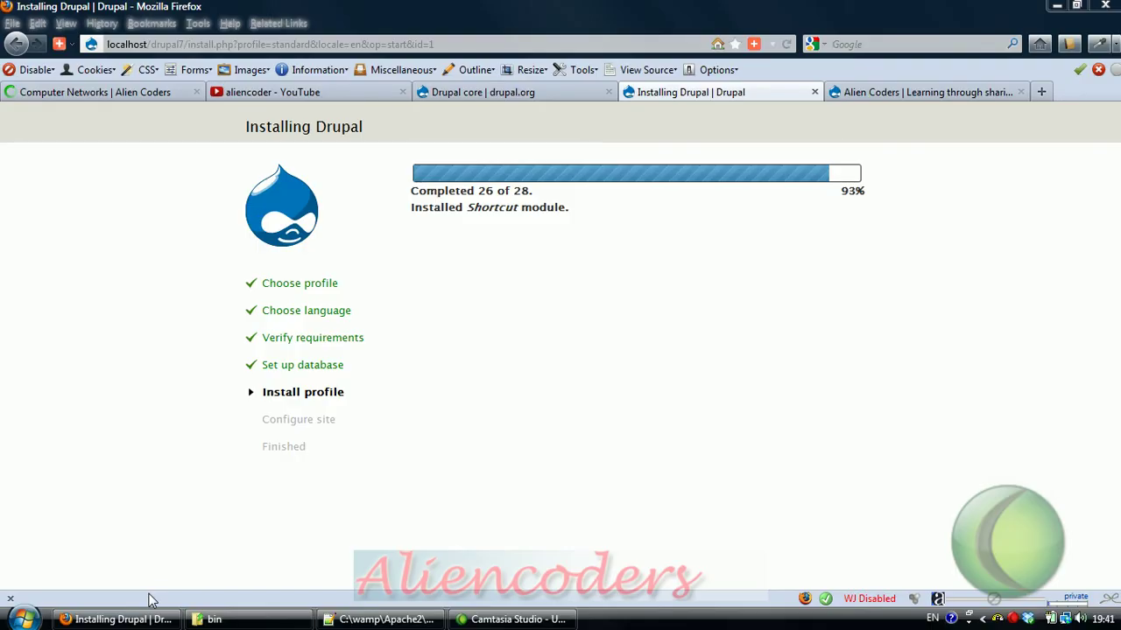
Step: Return to Firefox and bring up the Drupal core downloads page on drupal.org
click(116, 619)
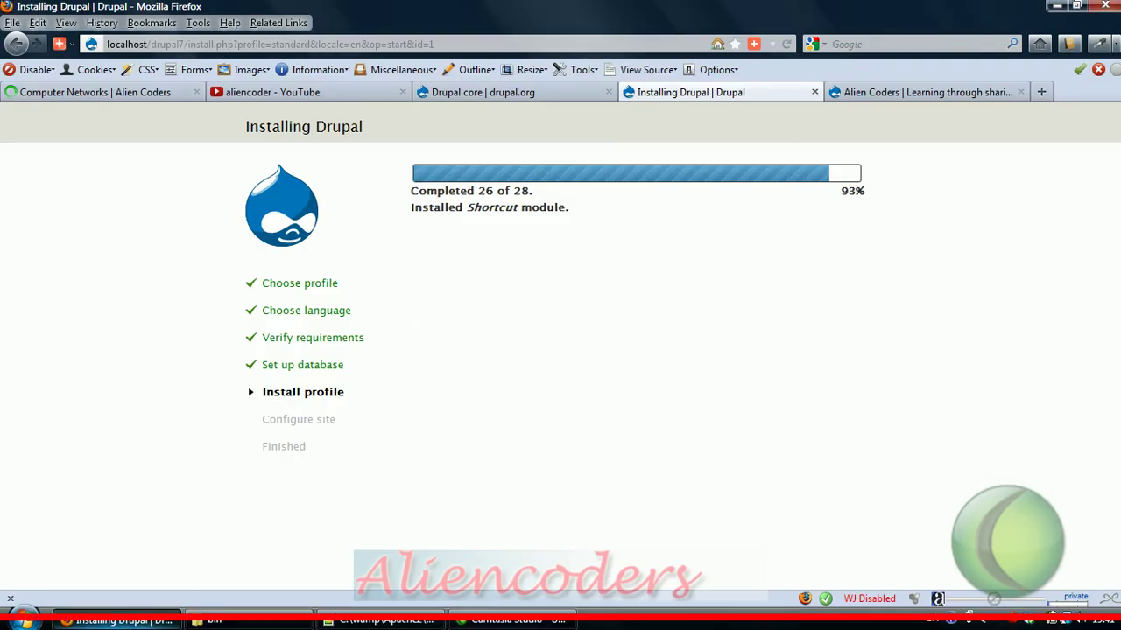
mouse_move(123, 624)
click(385, 619)
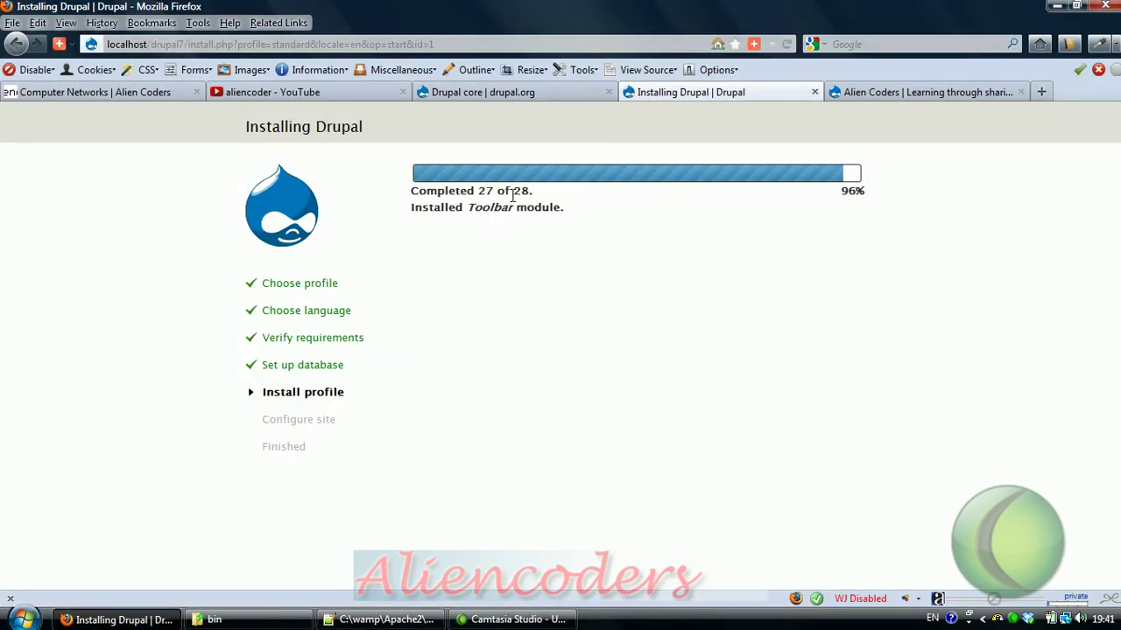
click(528, 99)
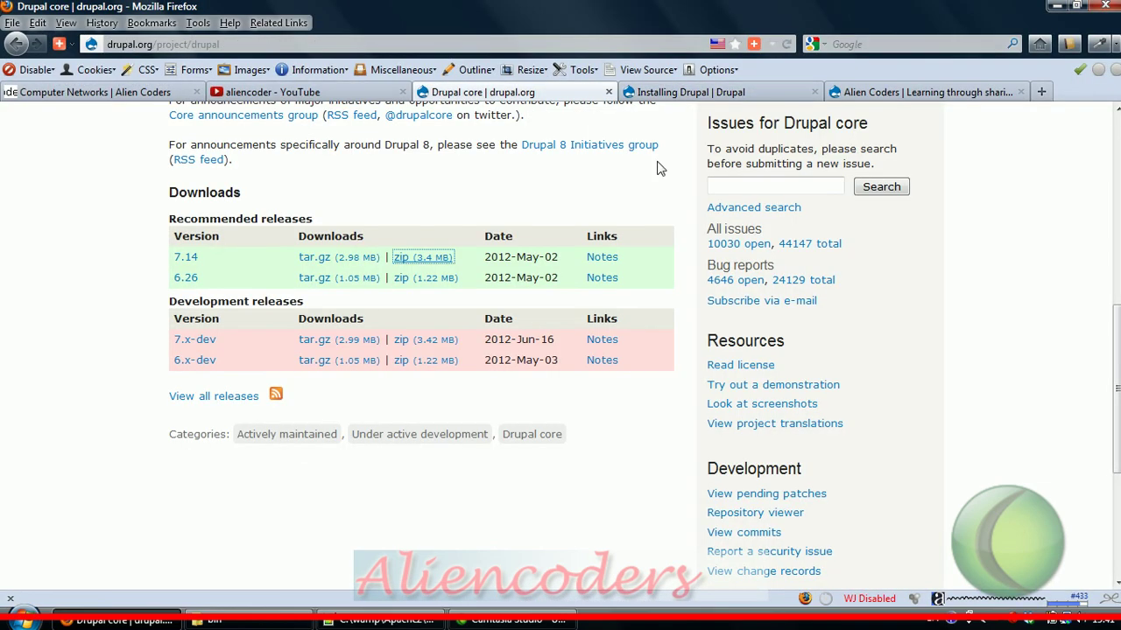
Step: Search drupal.org for 'theme', filter to Themes (1000), then return to the installer's Configure site form
scroll(628, 206, up, 10)
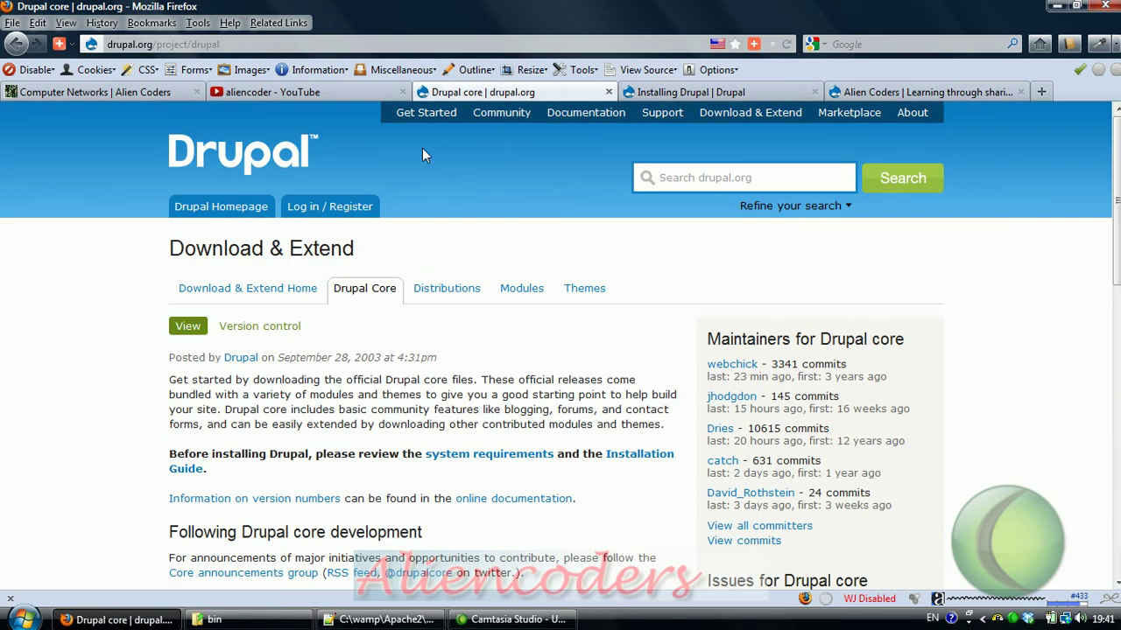
click(680, 180)
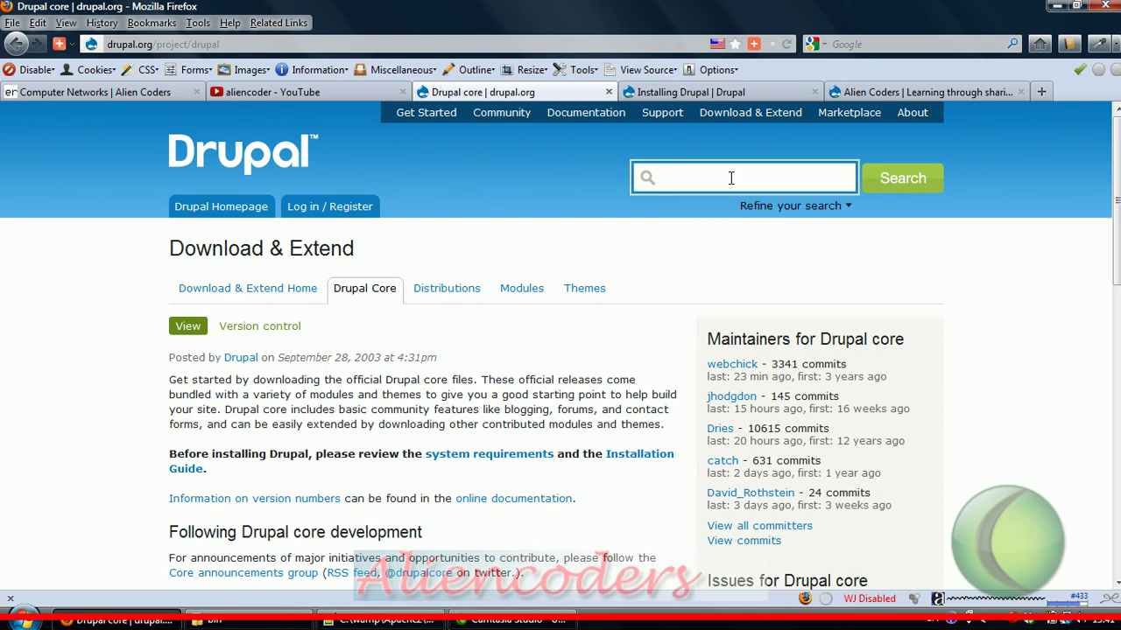
text(theme)
key(Return)
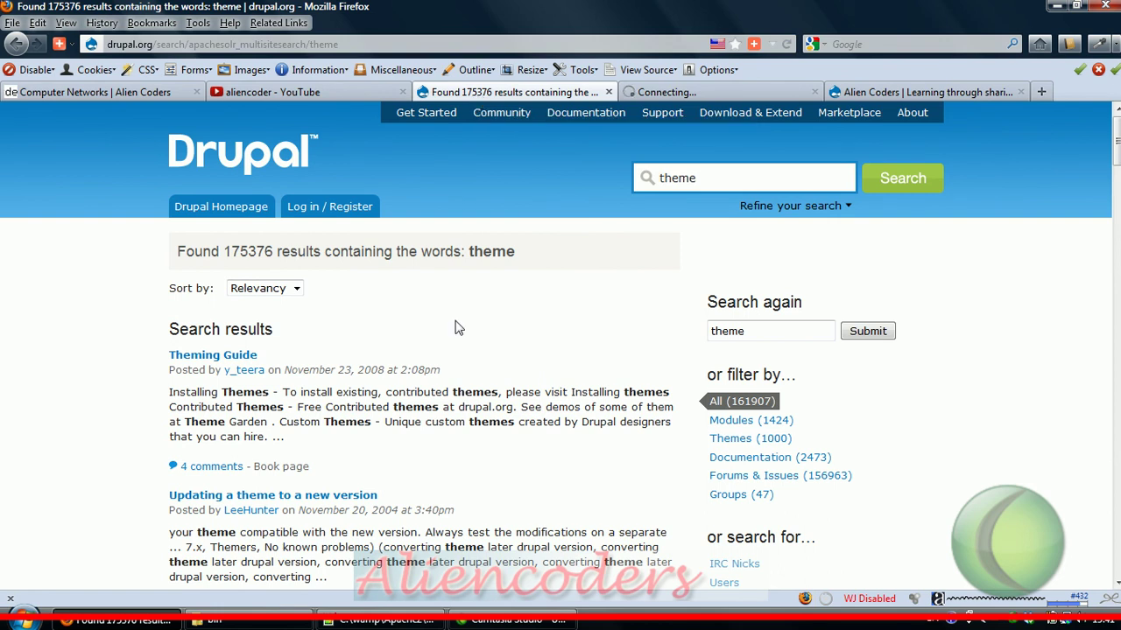
click(738, 447)
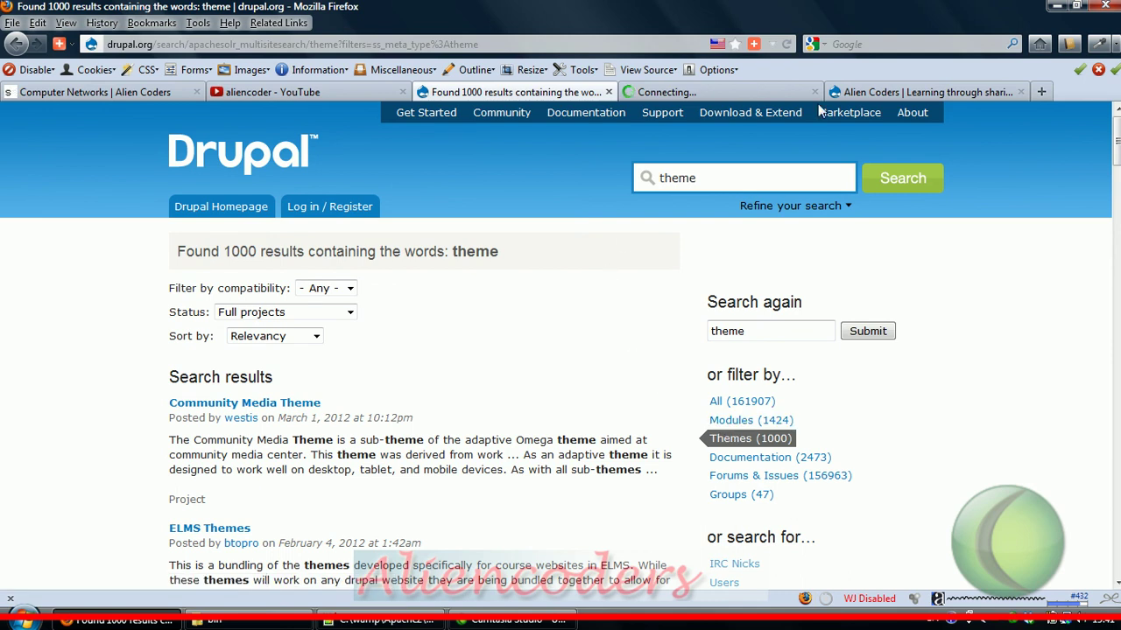
click(784, 95)
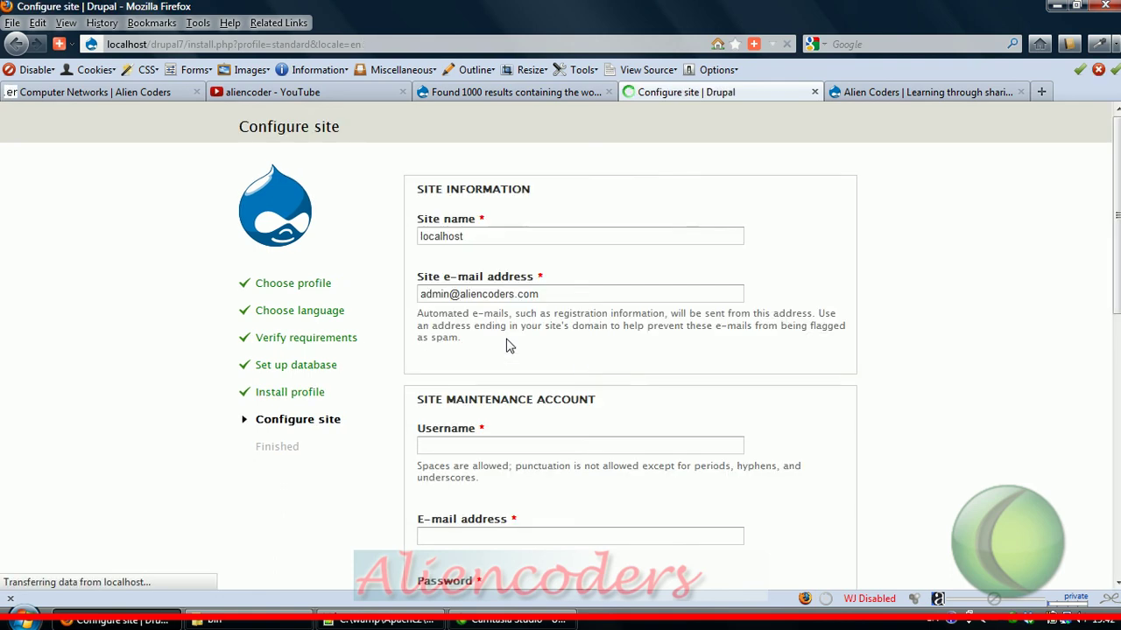
Step: Name the site 'Alien Coders' and enter the admin username 'admin' and the account e-mail
double_click(473, 238)
text(Alien Cod)
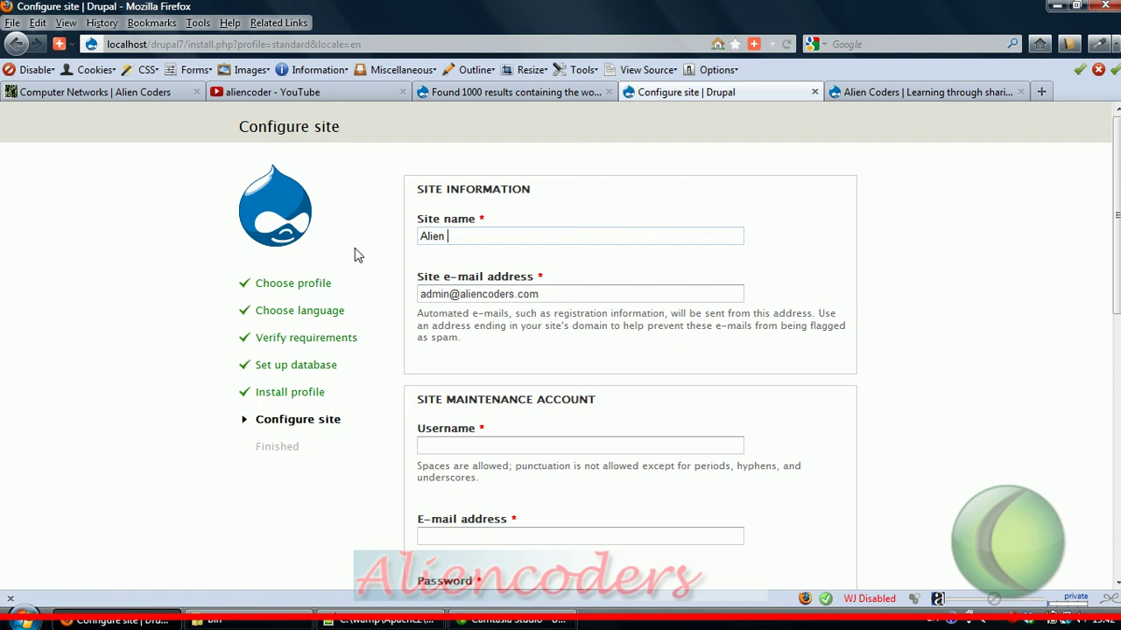
text(ers)
click(651, 443)
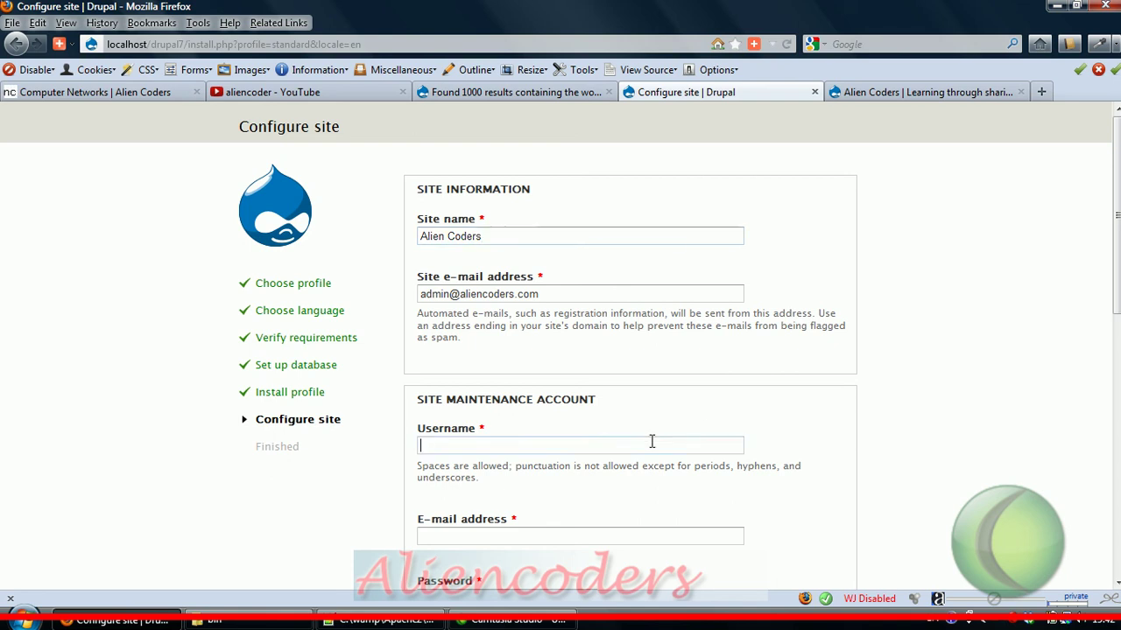
text(admin)
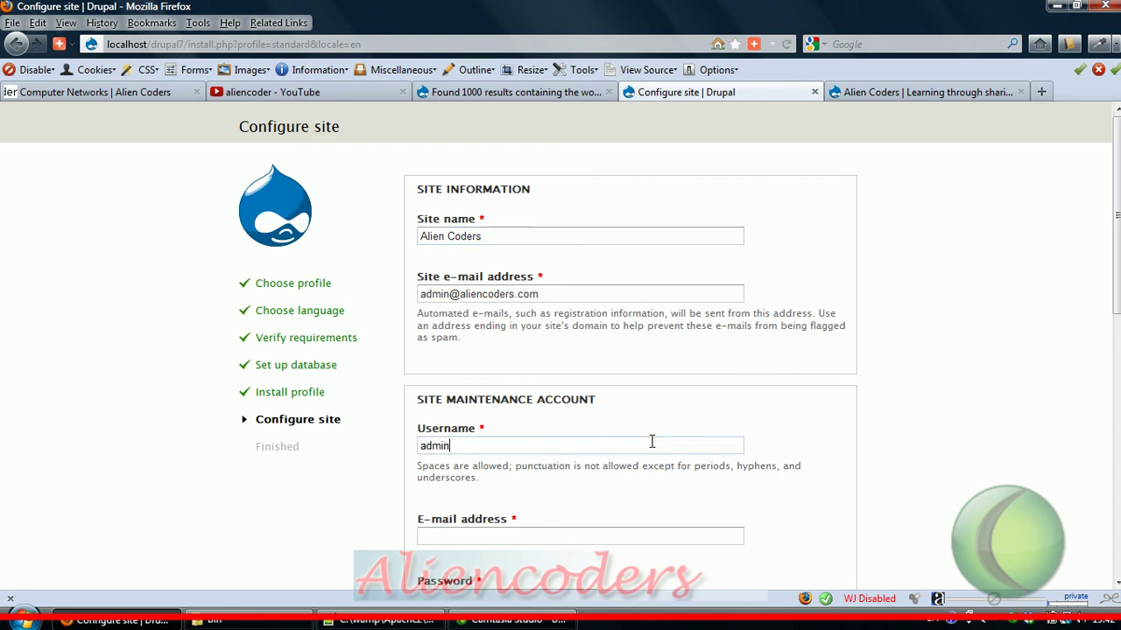
key(Tab)
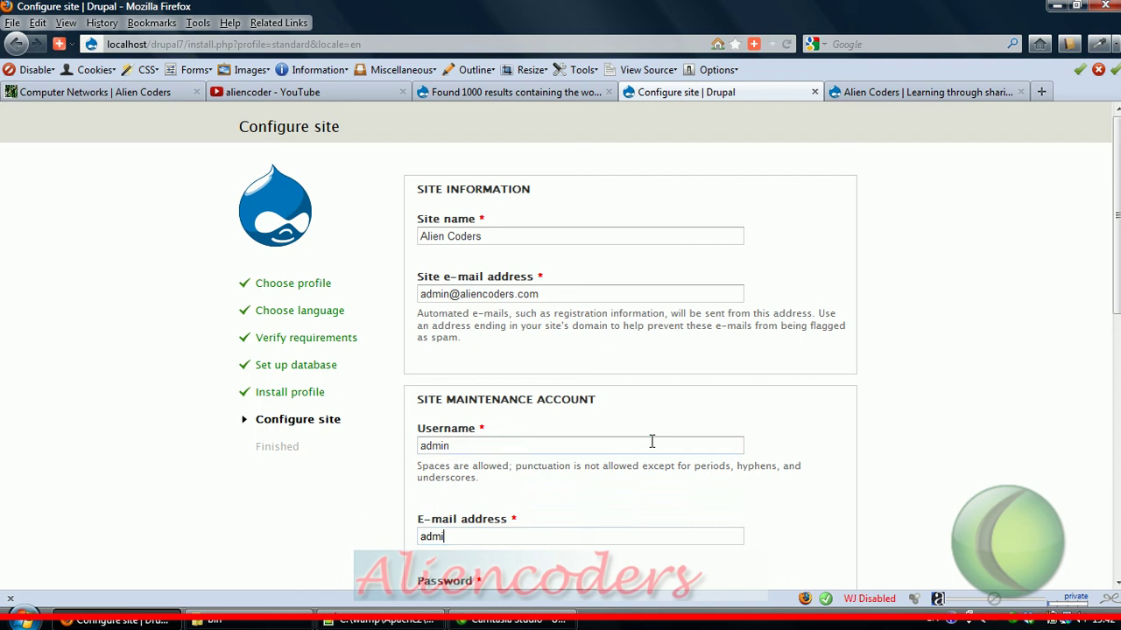
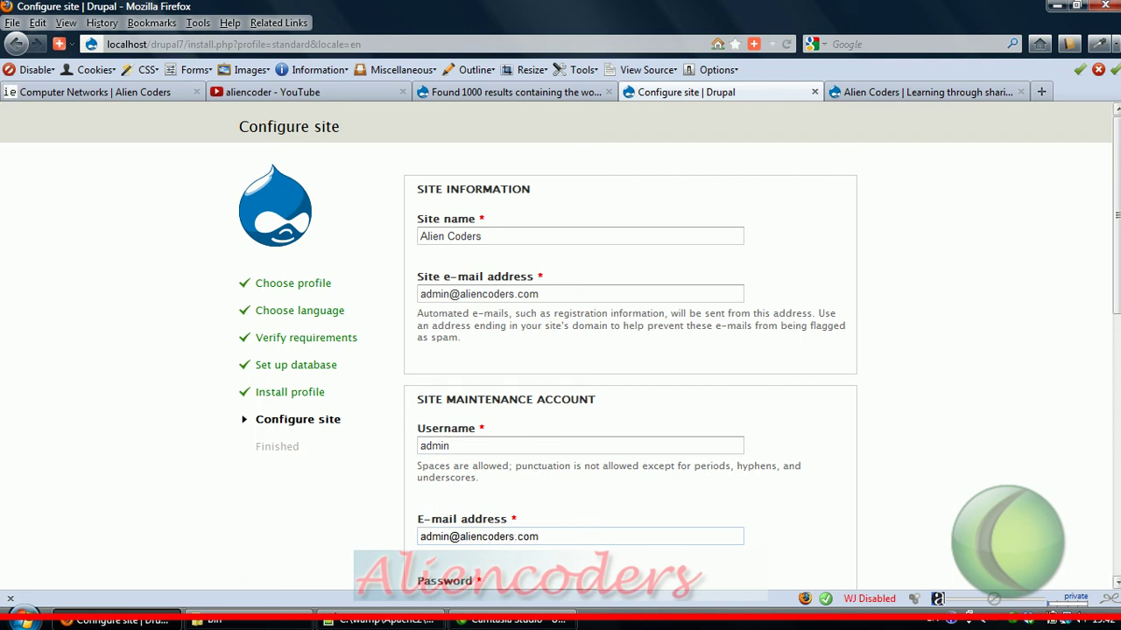
Step: Enter and confirm the admin account password
scroll(651, 441, down, 4)
scroll(543, 330, down, 2)
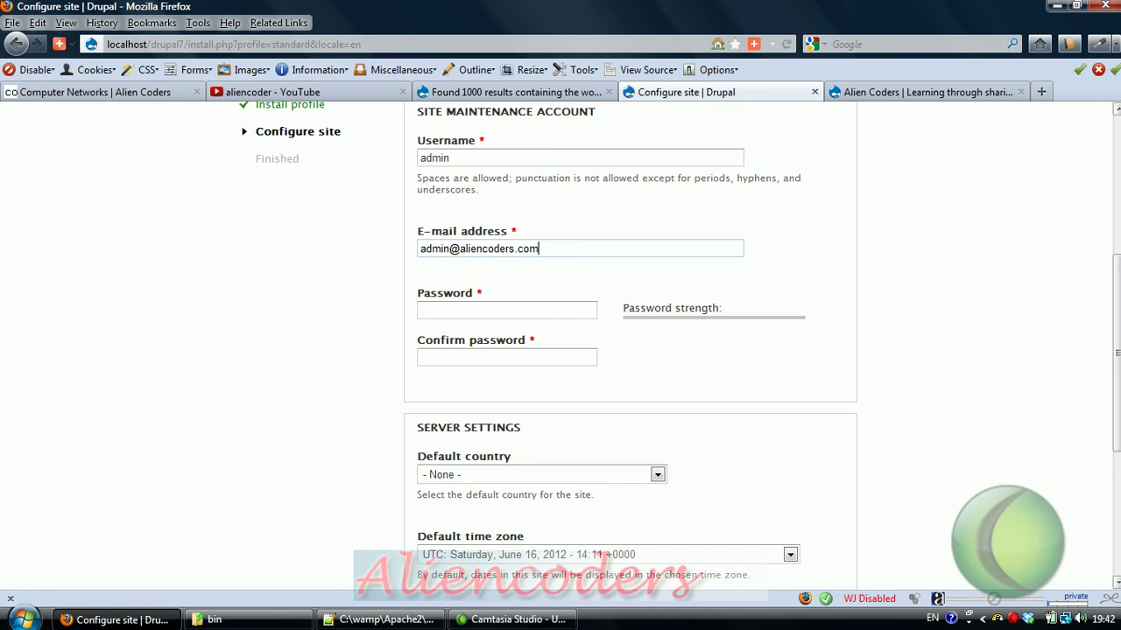
click(539, 310)
text(admin)
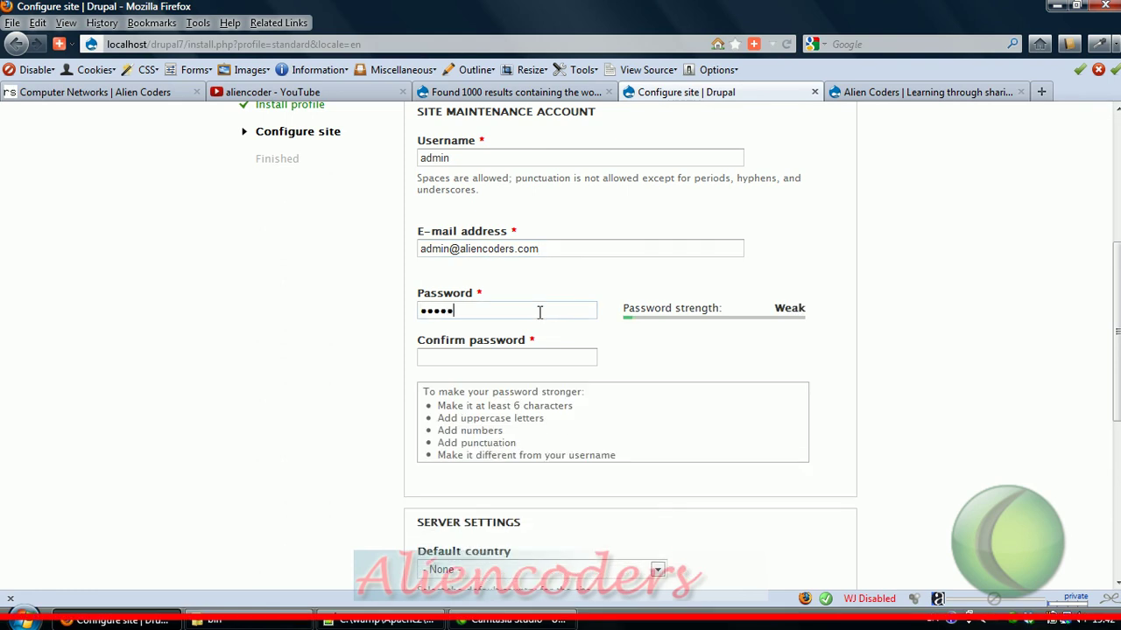
key(Tab)
text(admin)
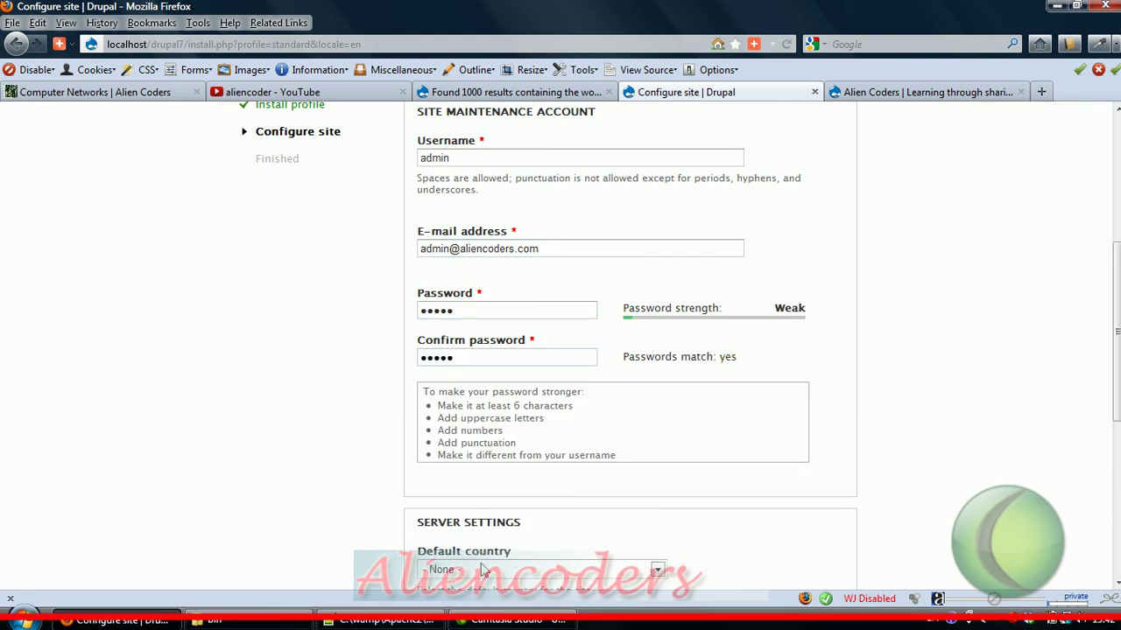
Step: Choose India as the default country and save the site configuration
scroll(1116, 333, down, 1)
scroll(586, 348, down, 7)
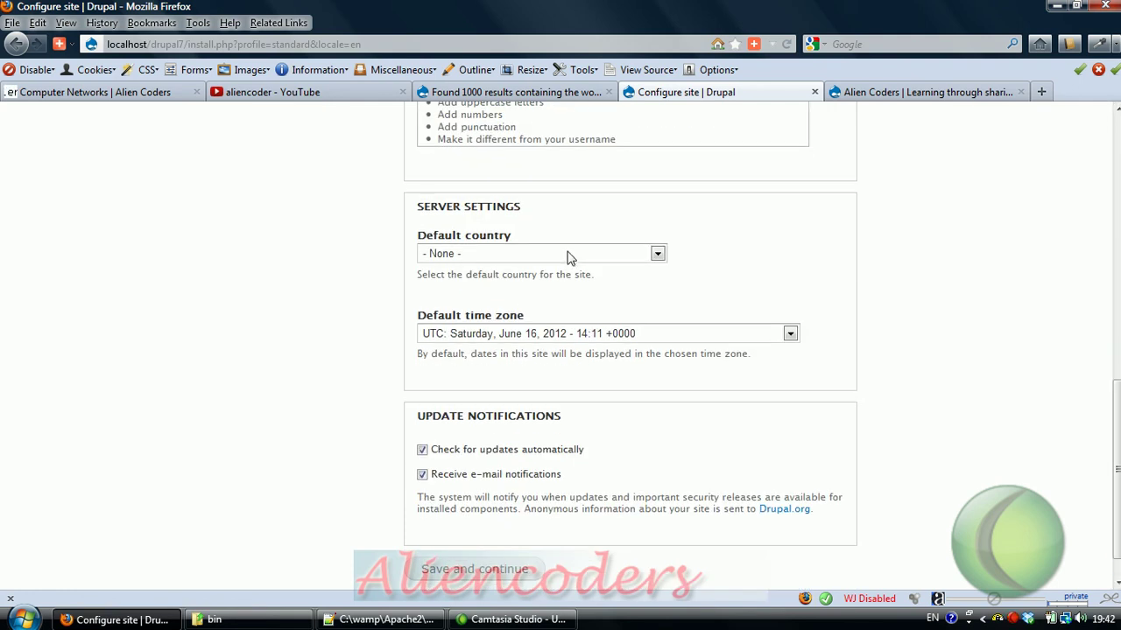
click(565, 254)
key(i)
key(n)
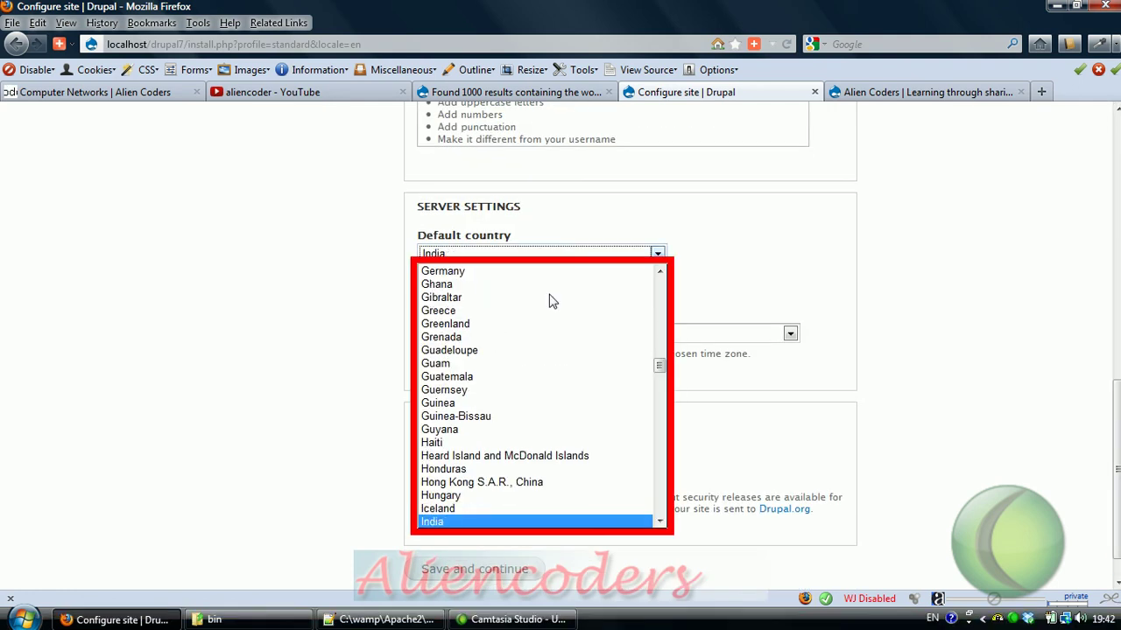
key(Return)
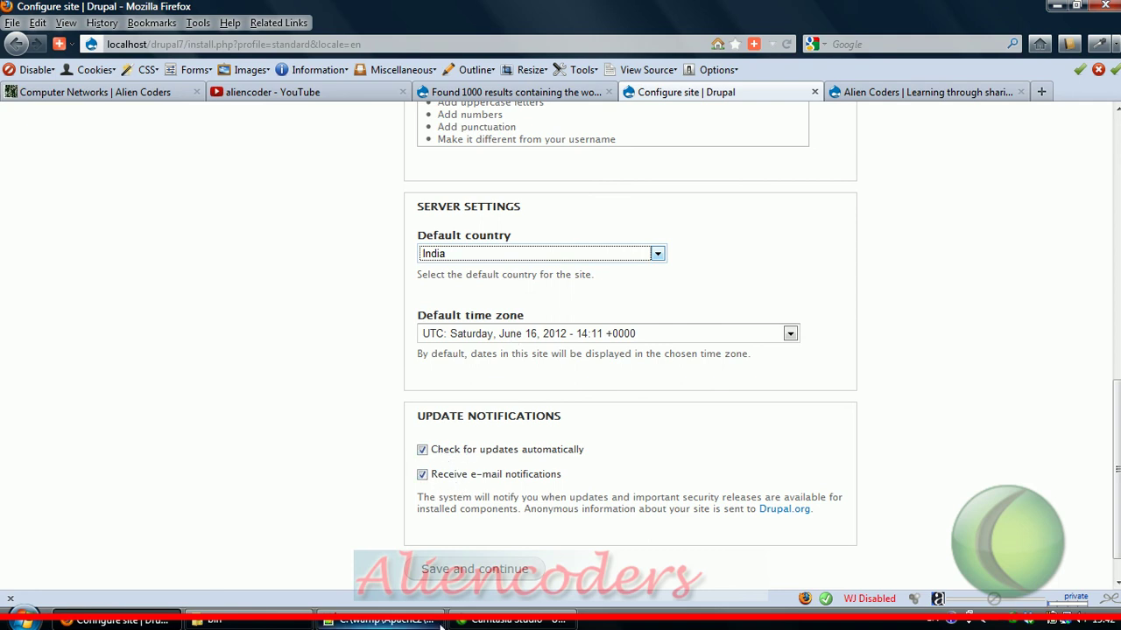
click(507, 577)
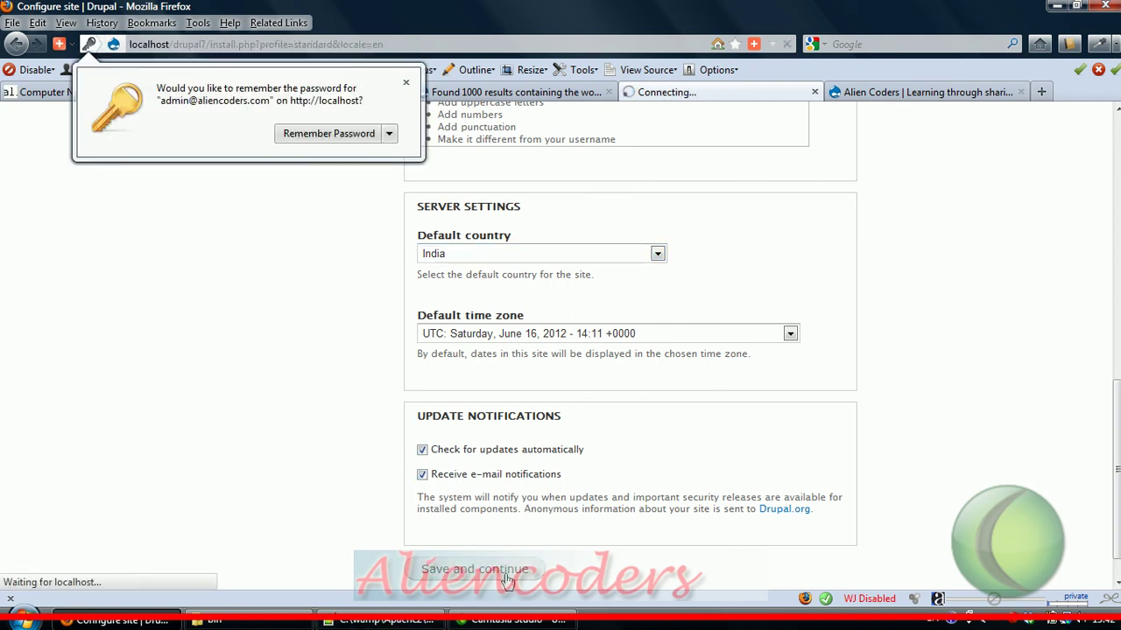
Step: Dismiss the remember-password popup, open the new Alien Coders site, then switch to the Drupal 6 site
click(406, 84)
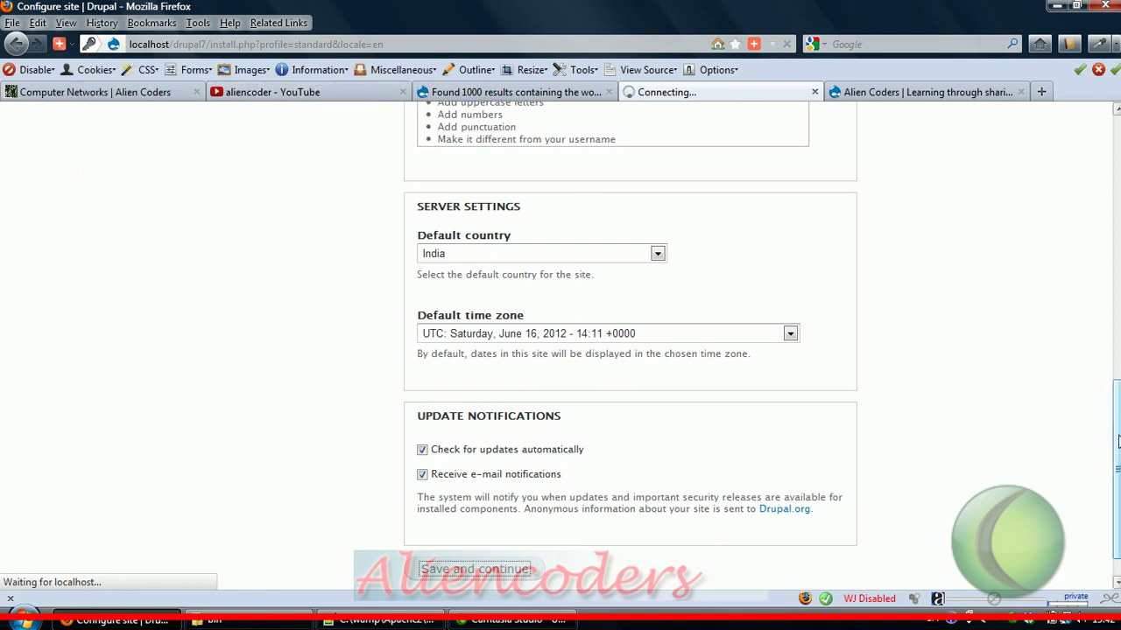
drag(1118, 443, 1111, 171)
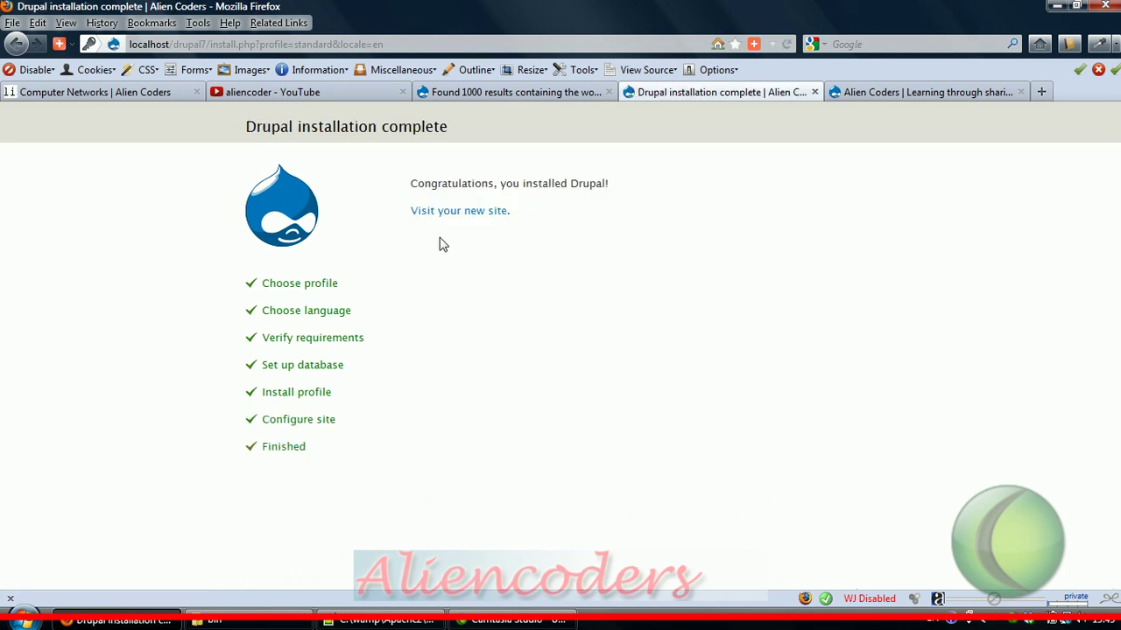
click(463, 216)
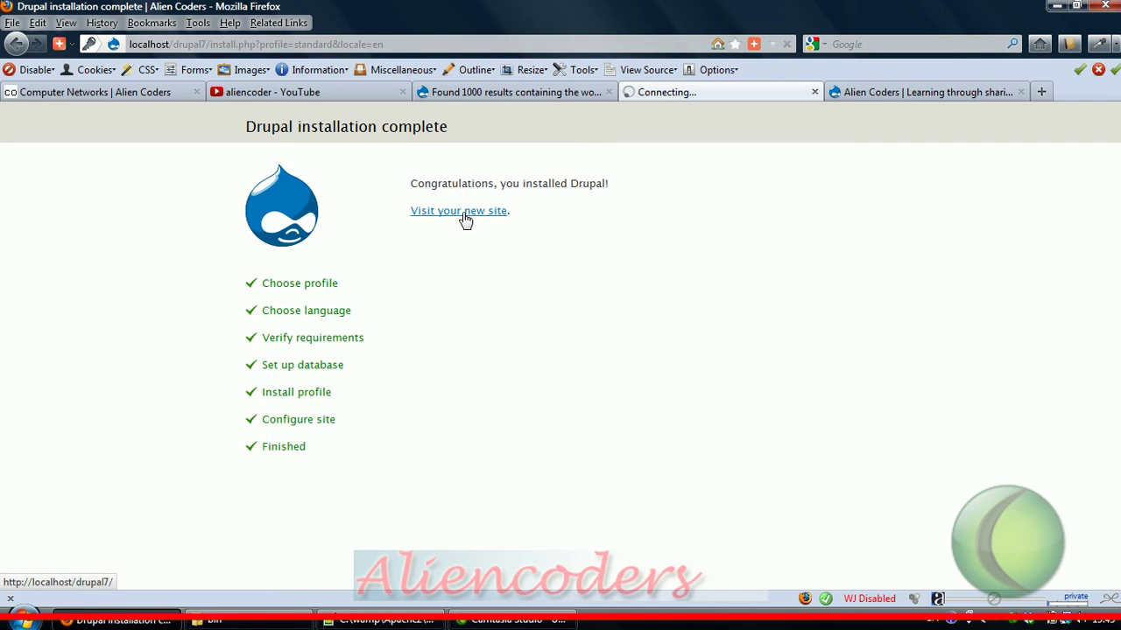
click(880, 98)
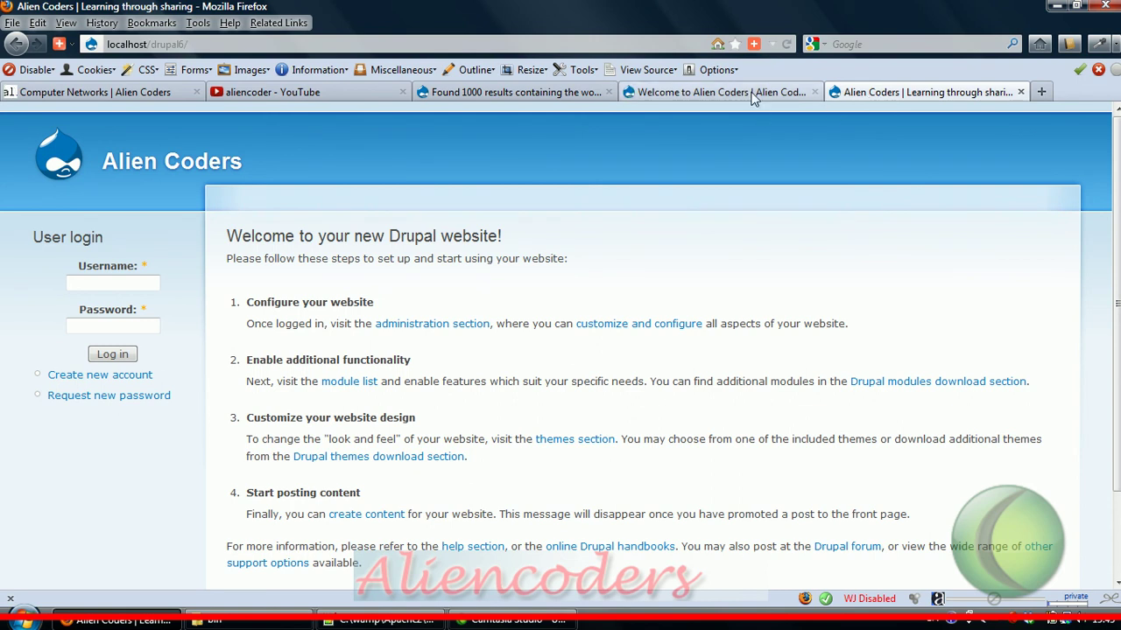
Step: Compare the Drupal 6 and Drupal 7 tabs, ending on the new Alien Coders front page
click(713, 91)
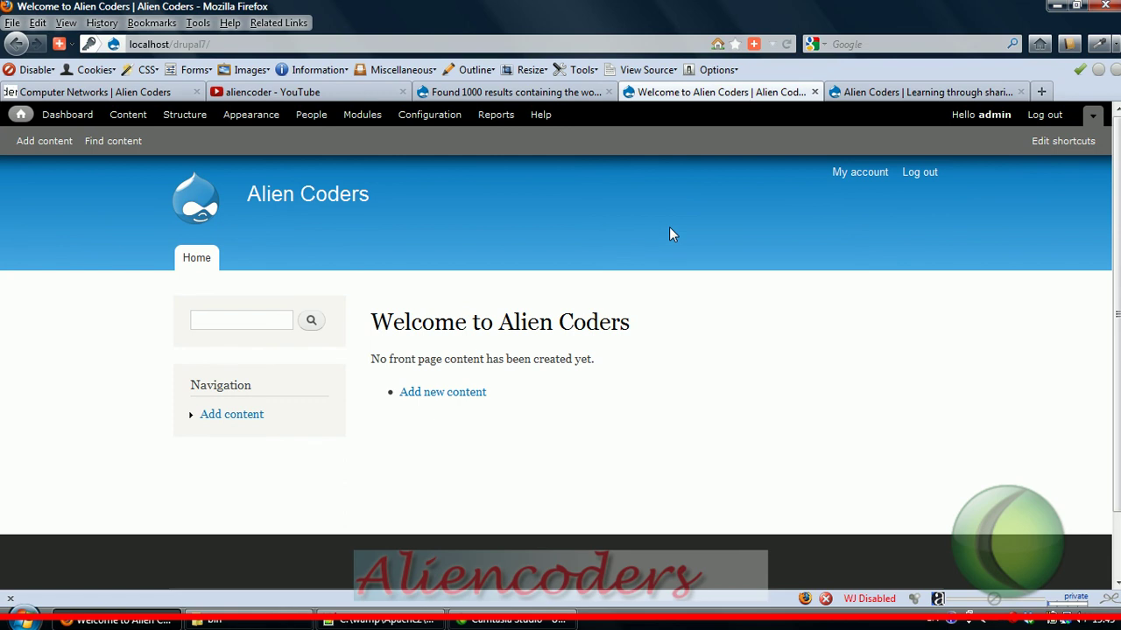
click(911, 93)
click(717, 92)
click(872, 90)
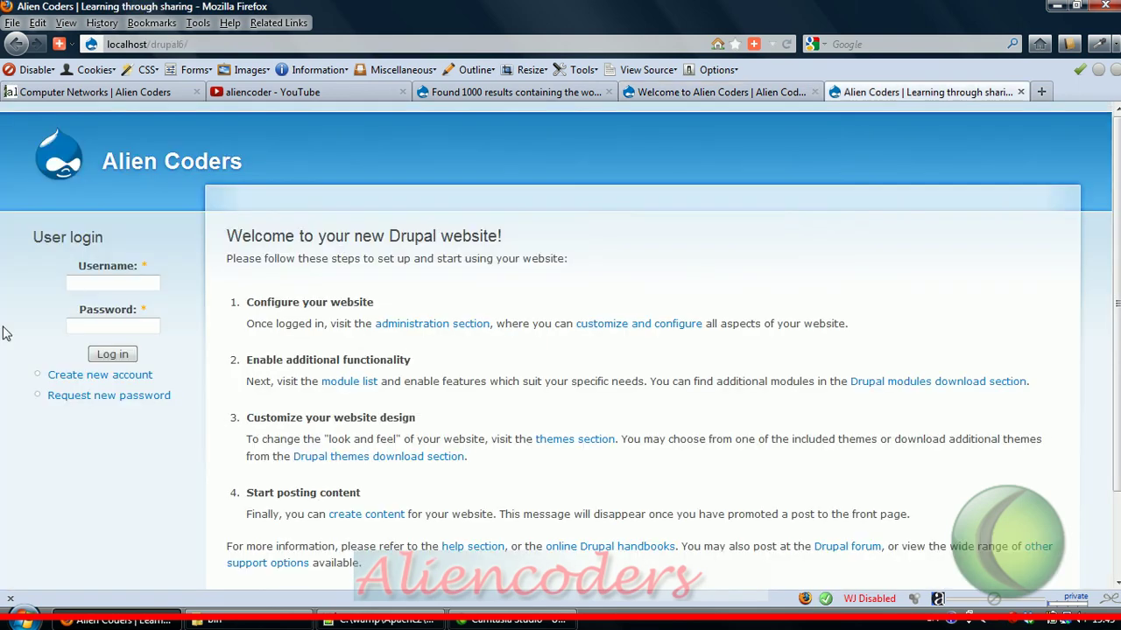
click(666, 94)
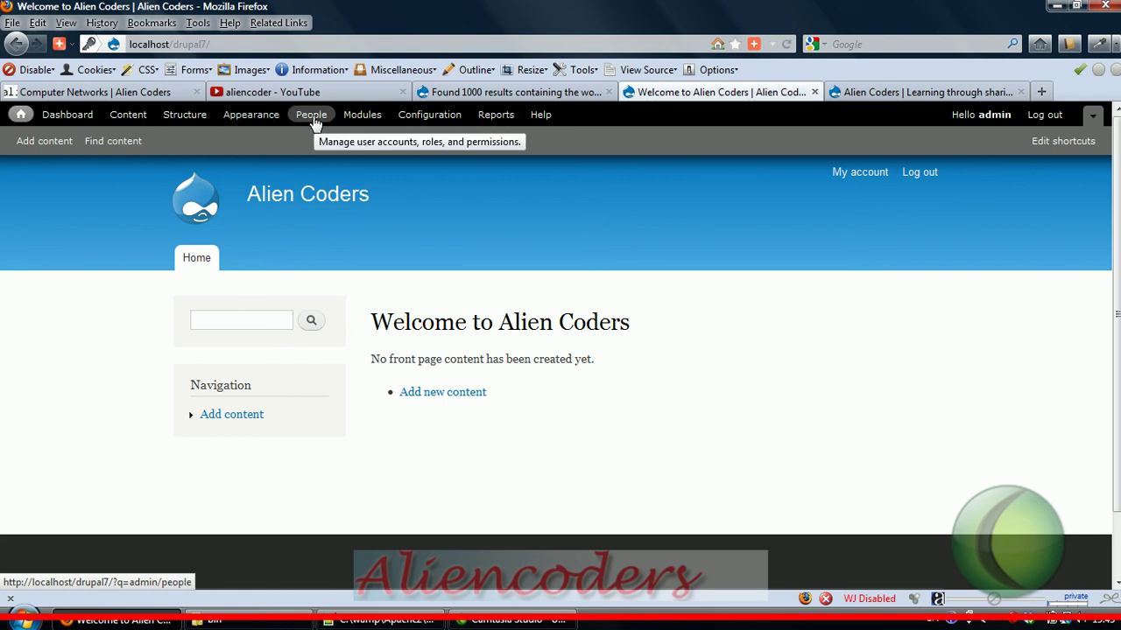
Step: Log in as admin on the Drupal 6 Alien Coders site
click(882, 98)
click(131, 278)
text(a)
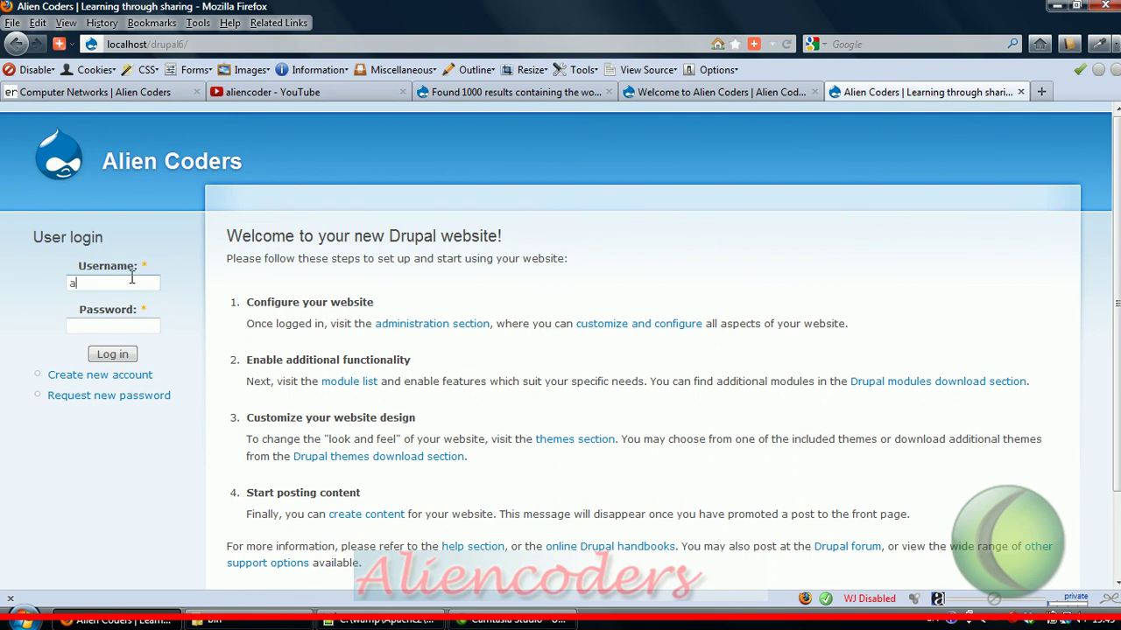
text(dmin)
key(Tab)
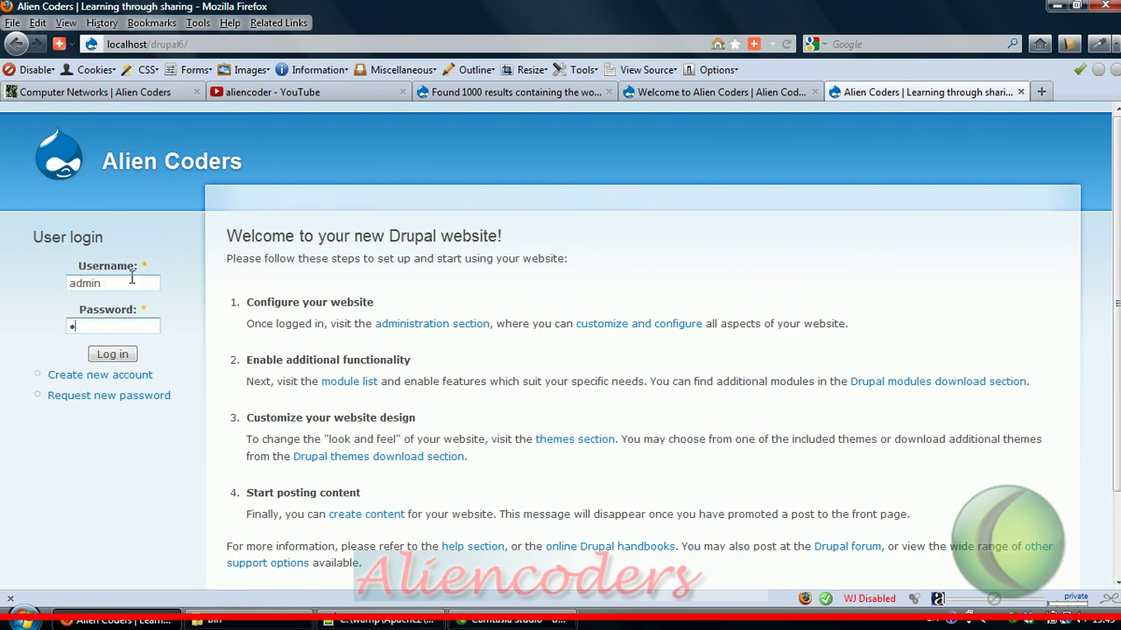
text(admin)
key(Return)
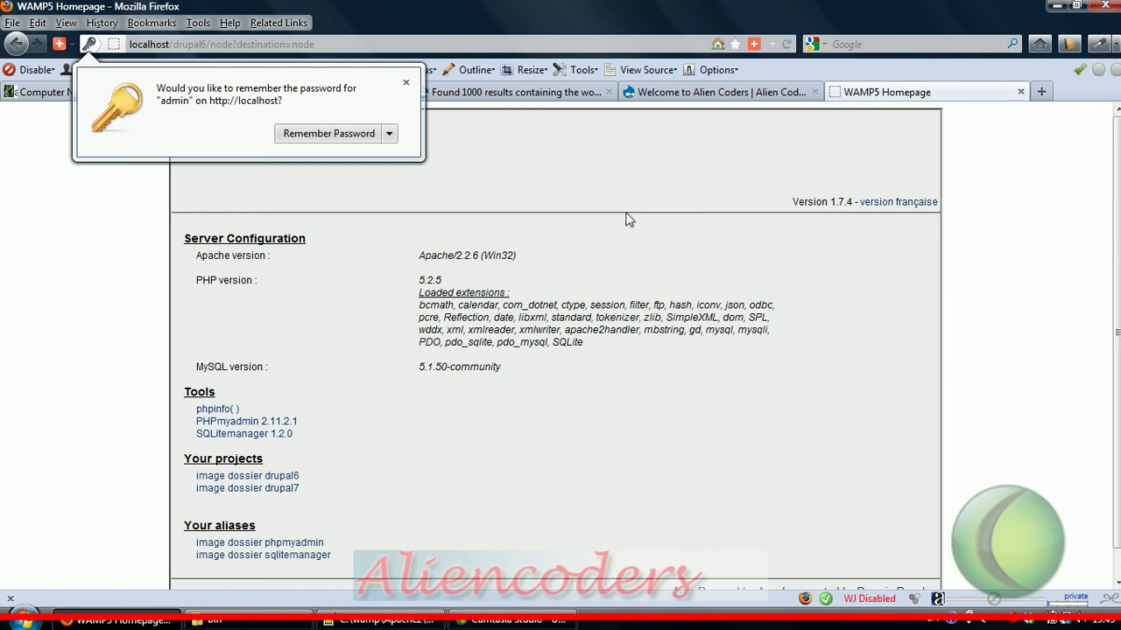
Step: Close the WAMP5 and drupal.org tabs and log the admin out of the Drupal 7 site
click(1020, 92)
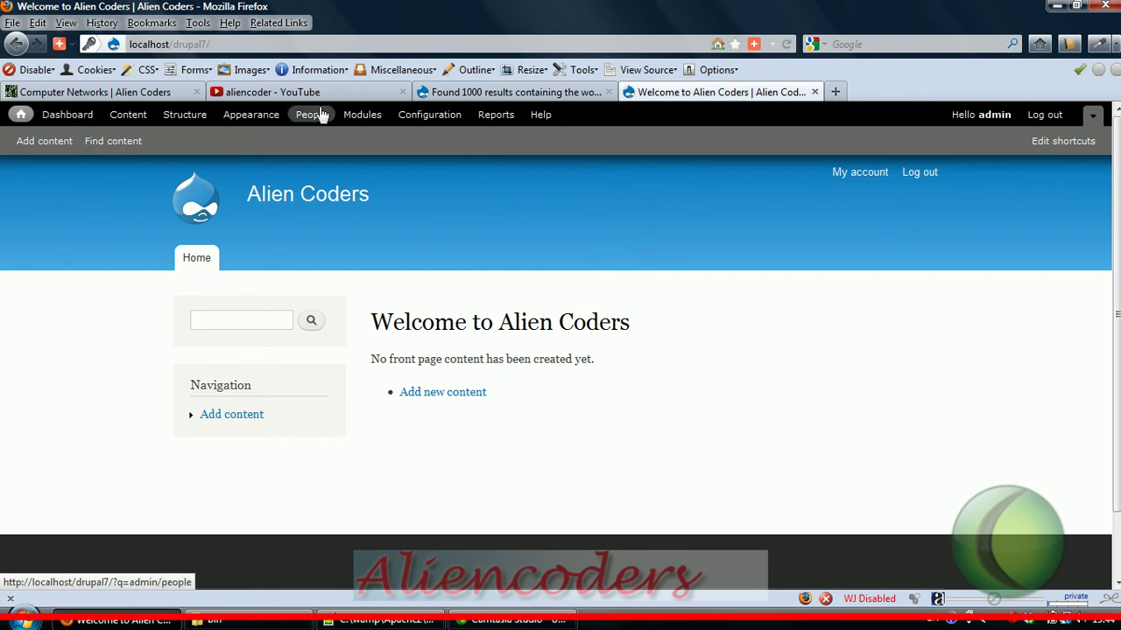
click(462, 93)
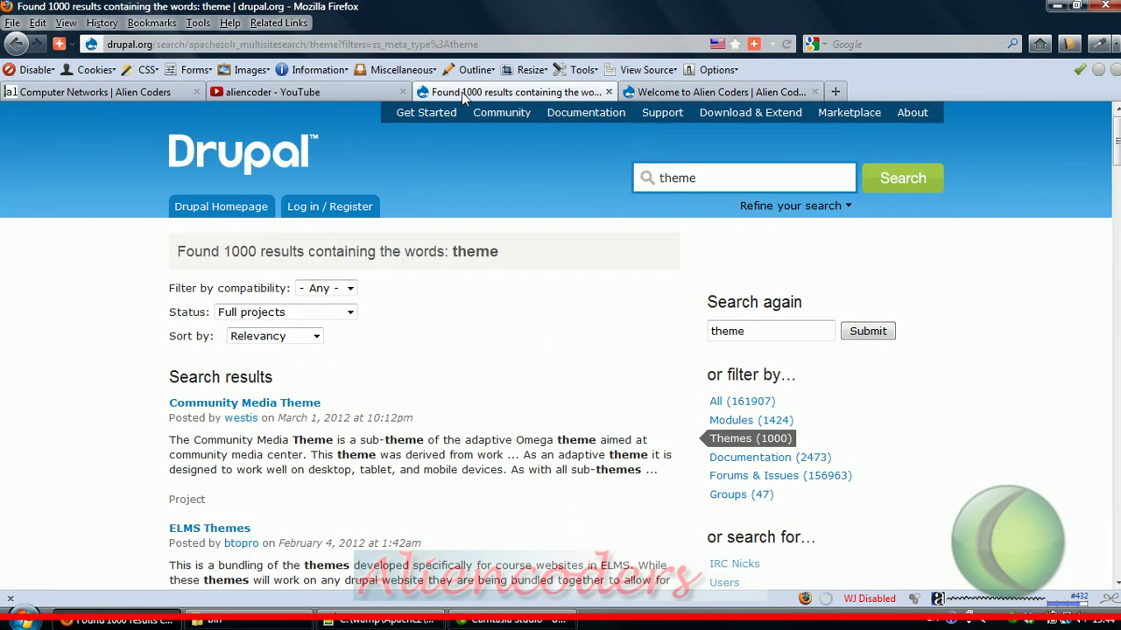
click(609, 92)
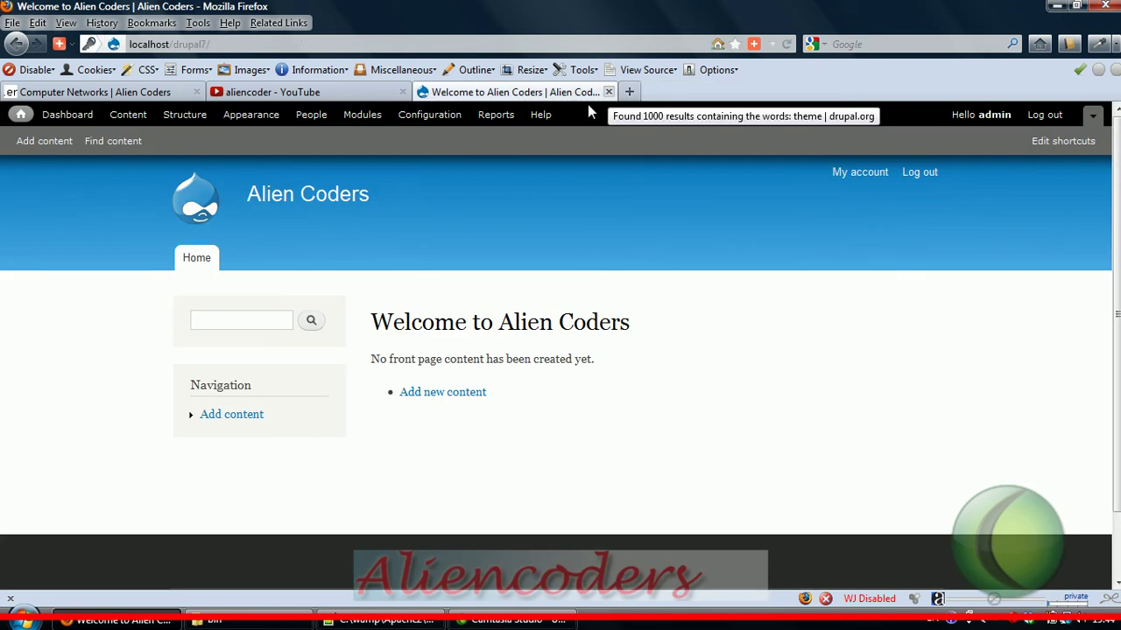
click(1054, 116)
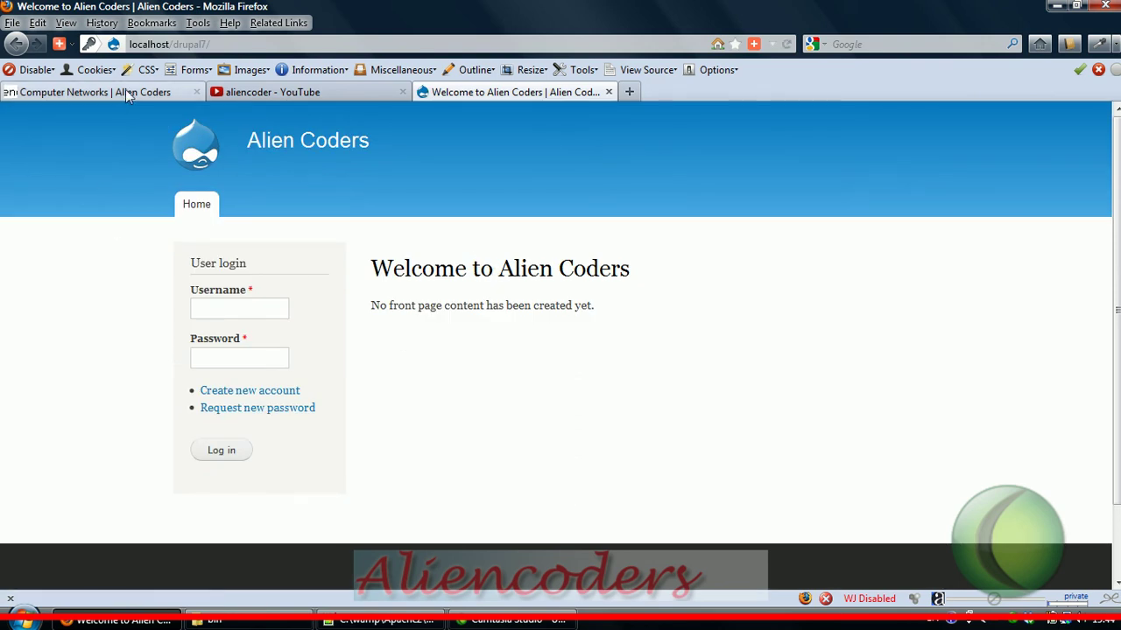
click(125, 91)
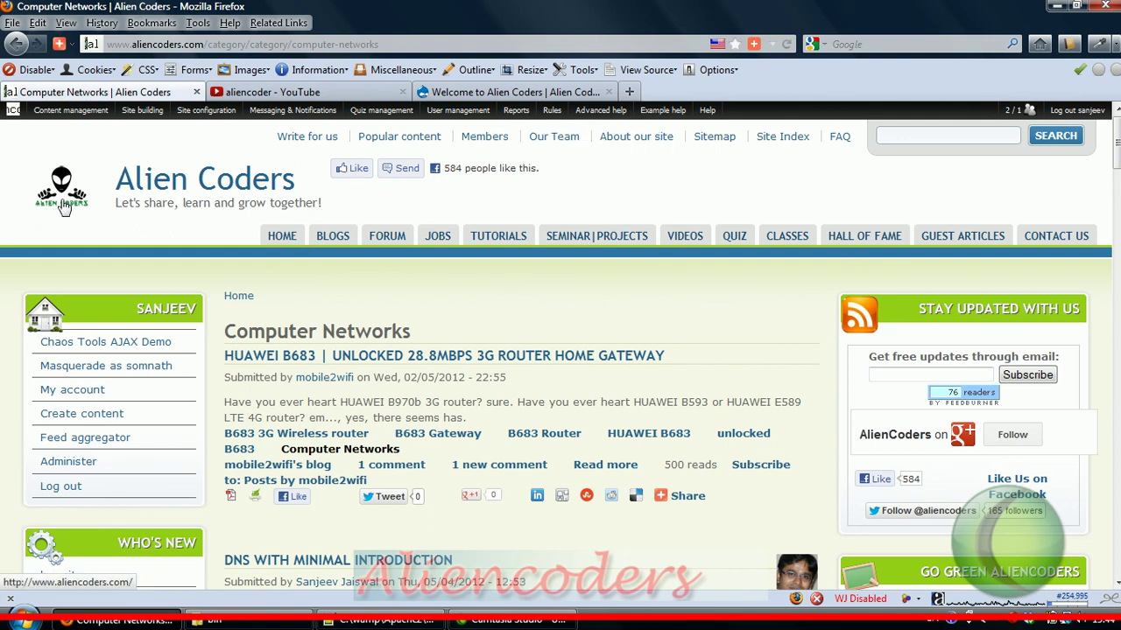
Step: Search YouTube for 'aliencoders', then return to the Computer Networks page's e-mail updates box
click(521, 92)
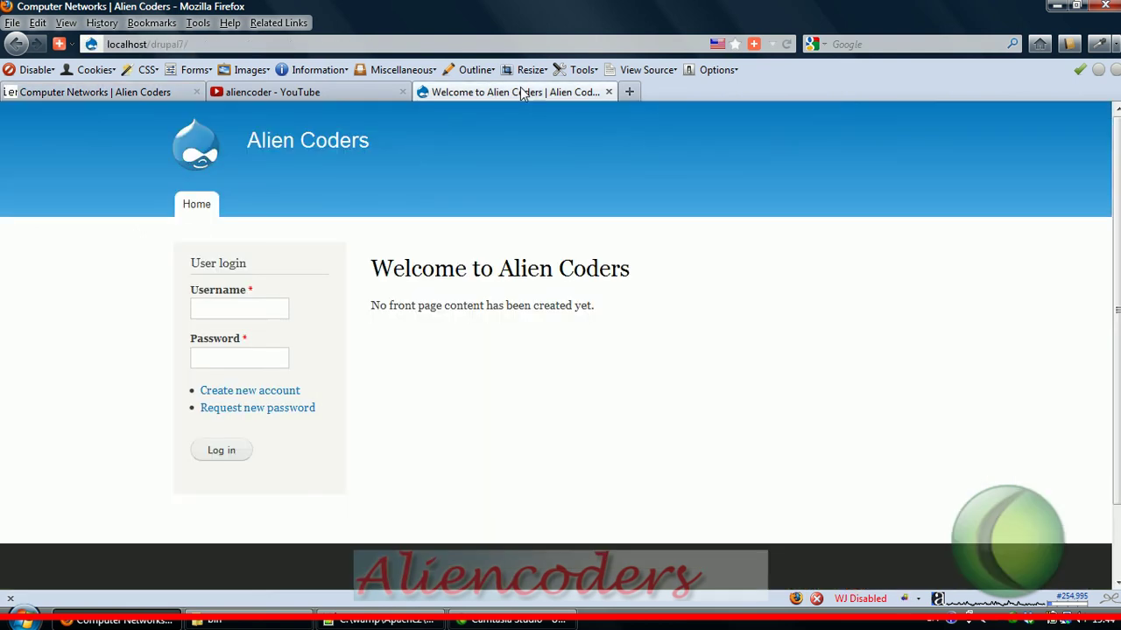
click(253, 91)
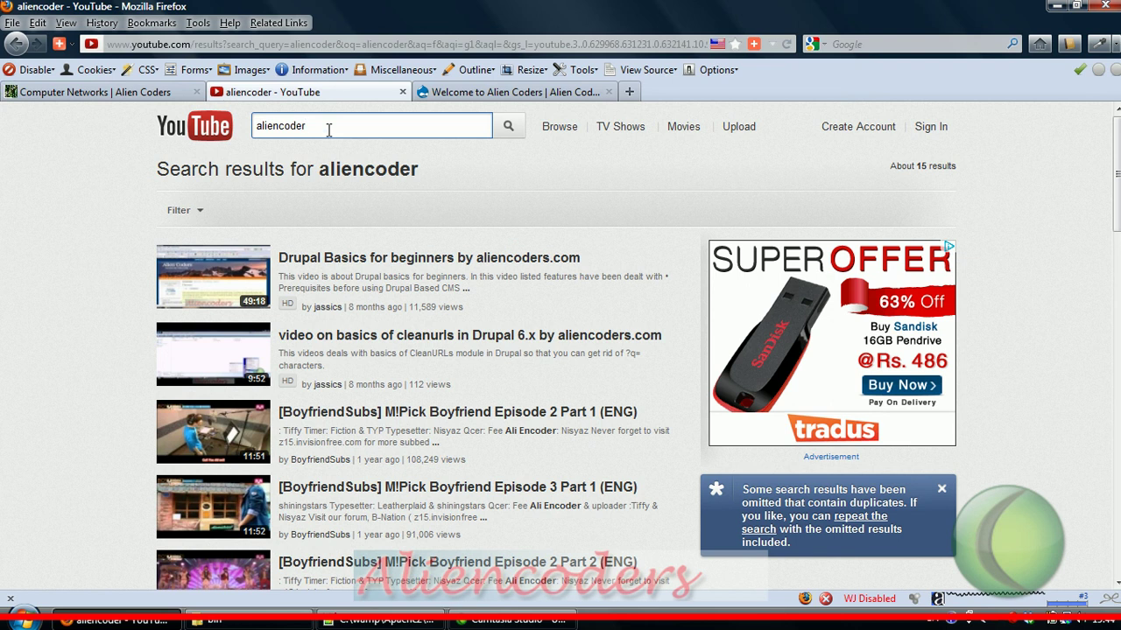
text(s)
key(Return)
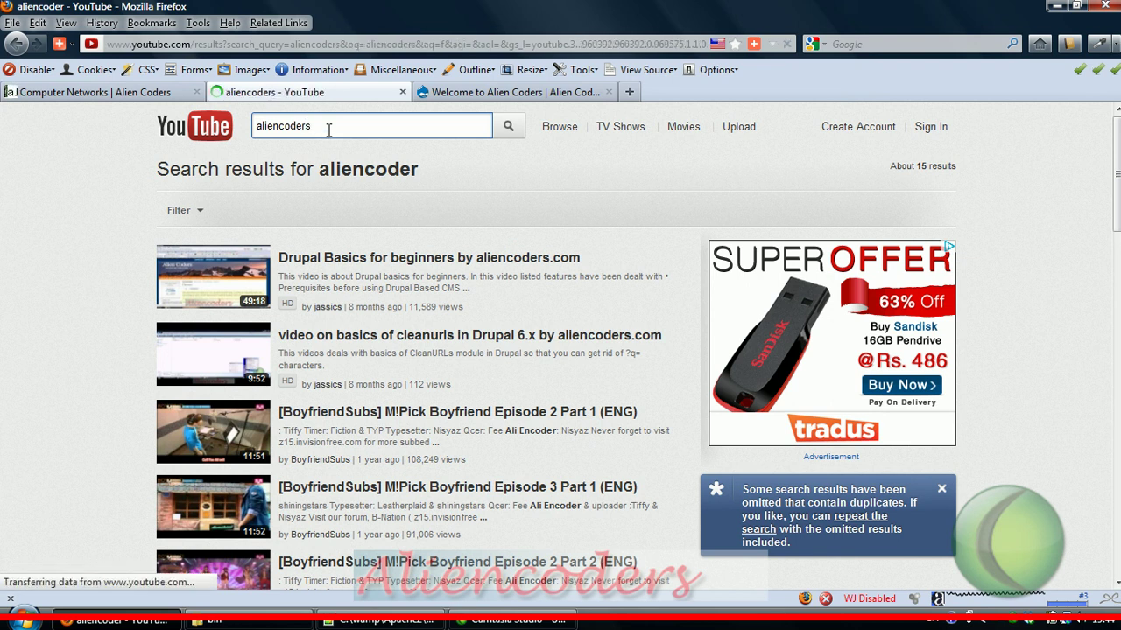
click(150, 96)
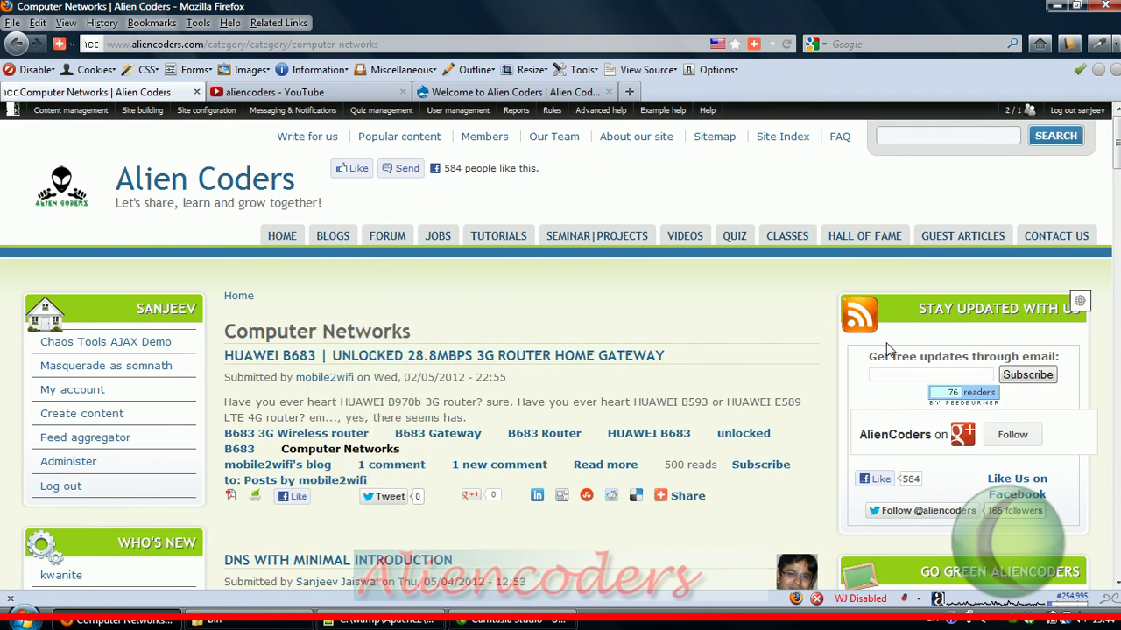
click(919, 375)
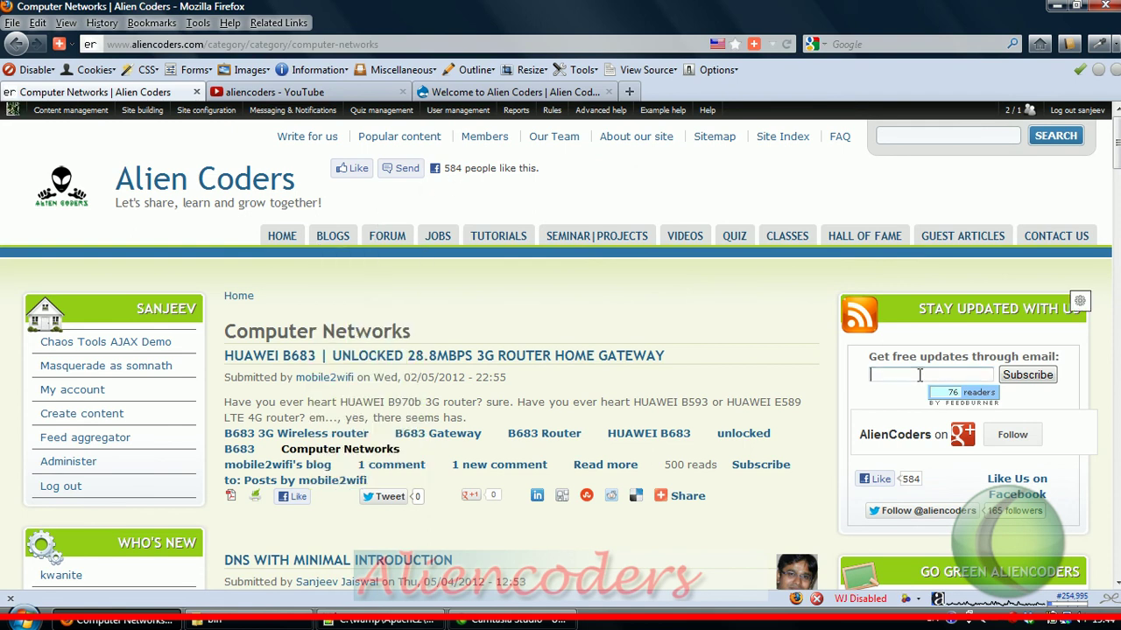